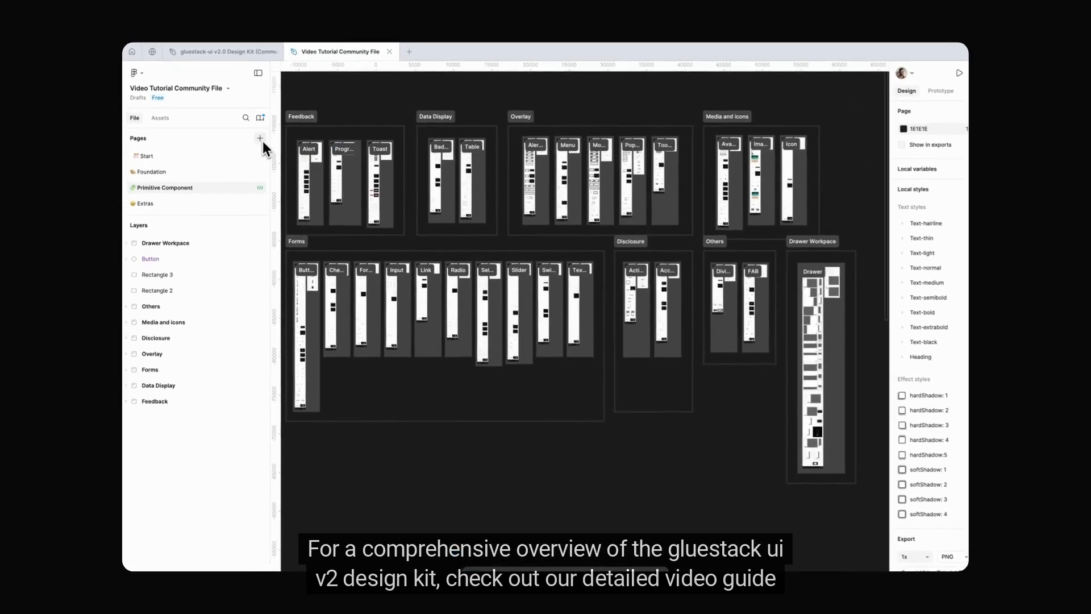
Step: Add a new page to the file and name it Indian Street Eats
{"action": "left_click", "coordinate": [254, 134]}
{"action": "type", "text": "Indian Street Eats"}
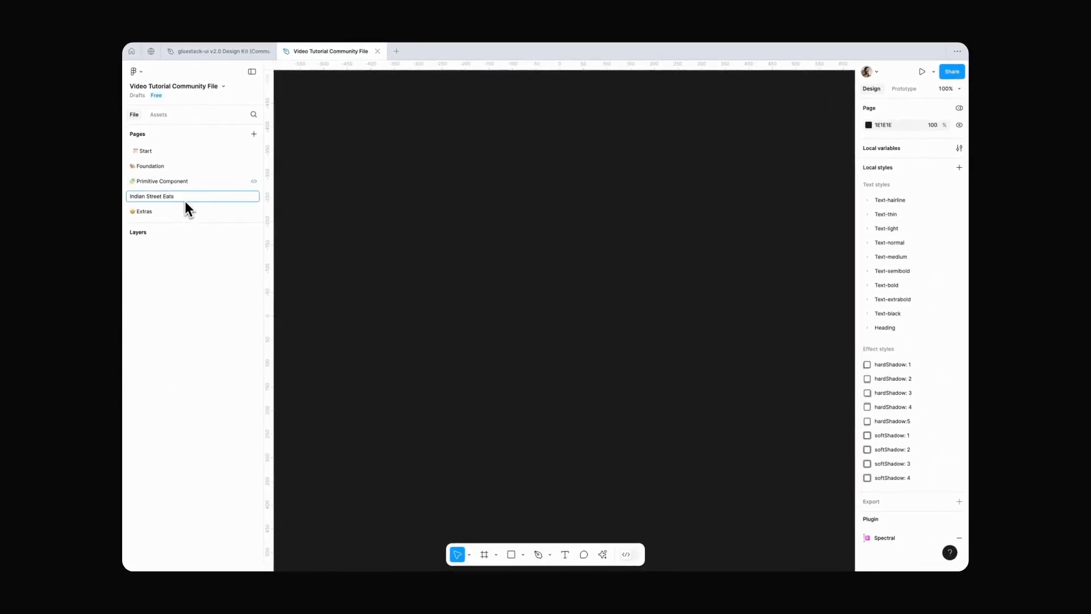
{"action": "key", "text": "Return"}
Step: Paste the copied project branding section onto the Indian Street Eats page
{"action": "key", "text": "super+v"}
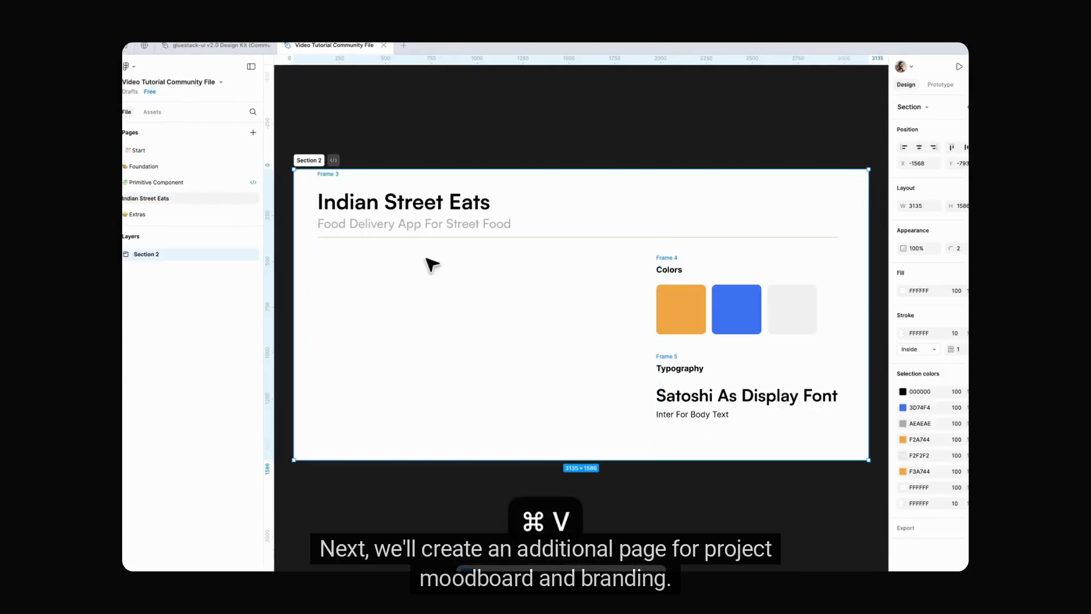
{"action": "left_click", "coordinate": [501, 136]}
{"action": "scroll", "coordinate": [502, 136], "scroll_direction": "down", "scroll_amount": 2}
{"action": "scroll", "coordinate": [501, 136], "scroll_direction": "down", "scroll_amount": 1}
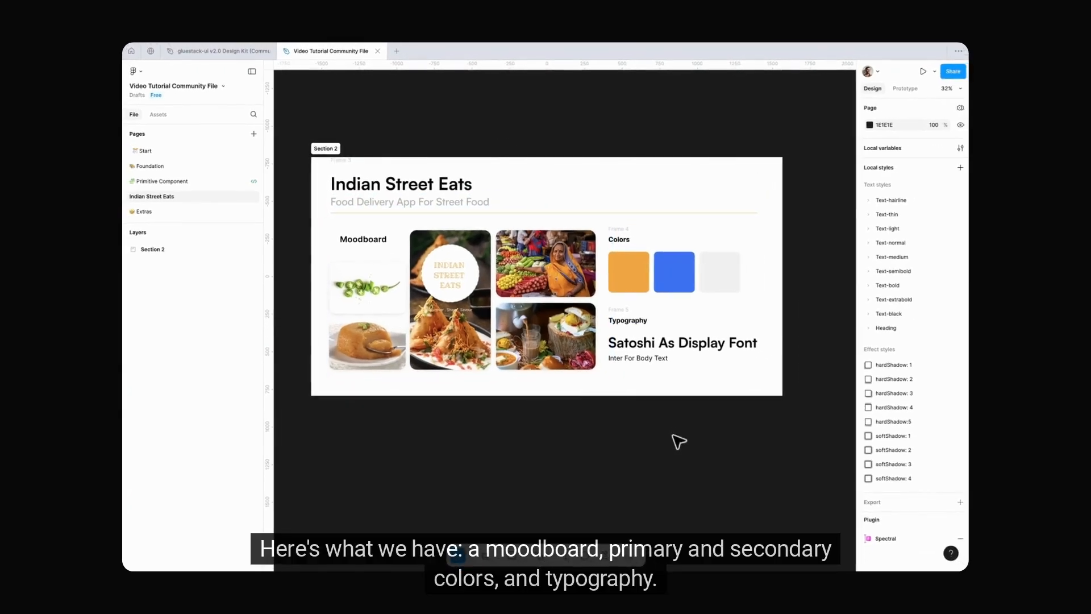
{"action": "scroll", "coordinate": [700, 339], "scroll_direction": "right", "scroll_amount": 2}
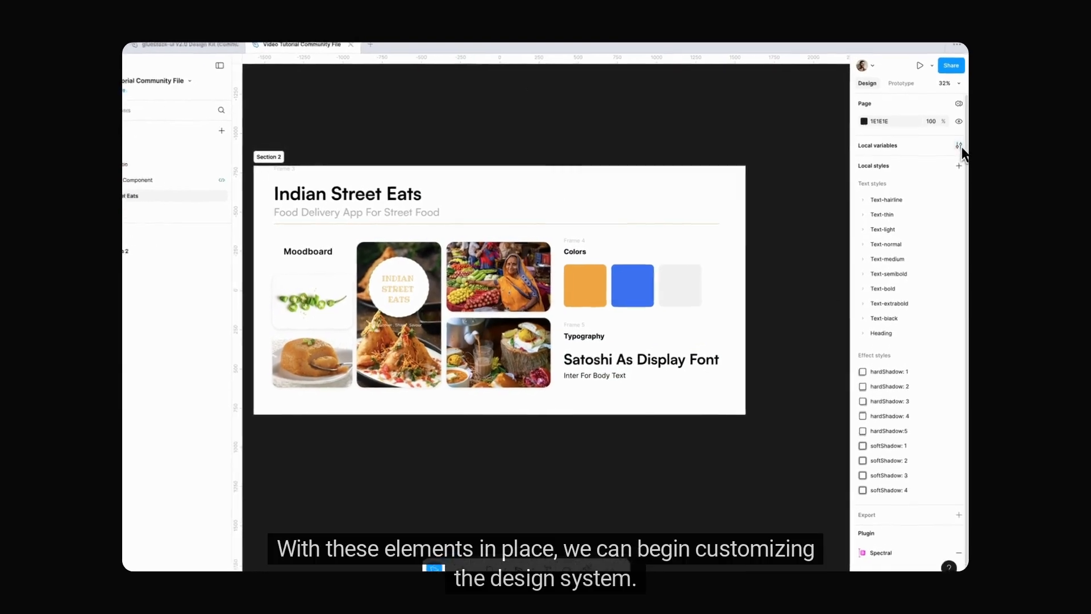
Step: In the local variables, set primary500's light color to F2A744 by sampling the orange swatch in the branding section
{"action": "left_click", "coordinate": [959, 146]}
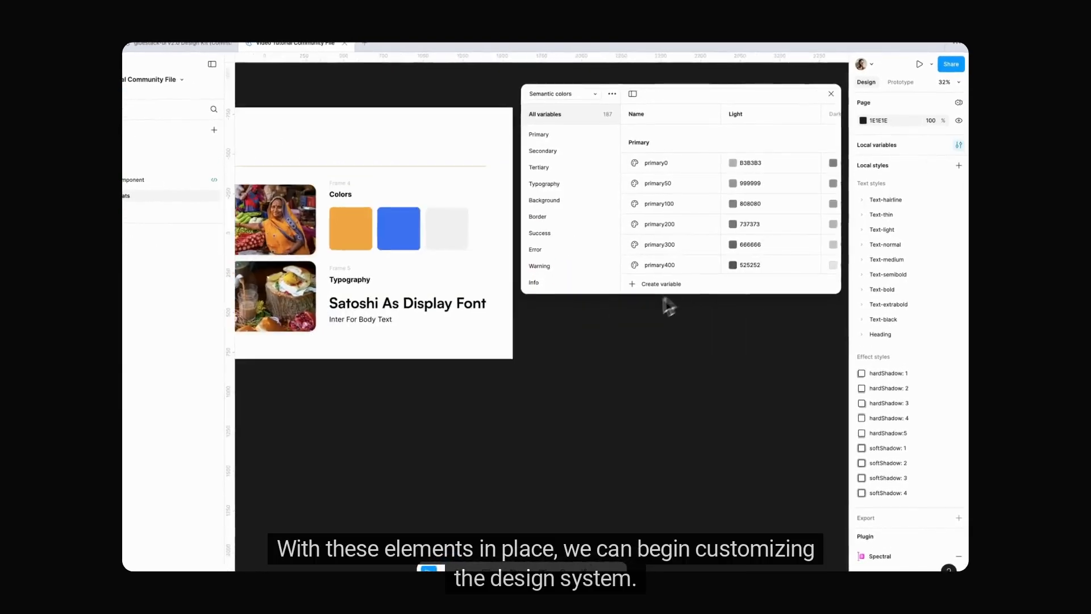
{"action": "left_click_drag", "start_coordinate": [648, 291], "coordinate": [596, 375]}
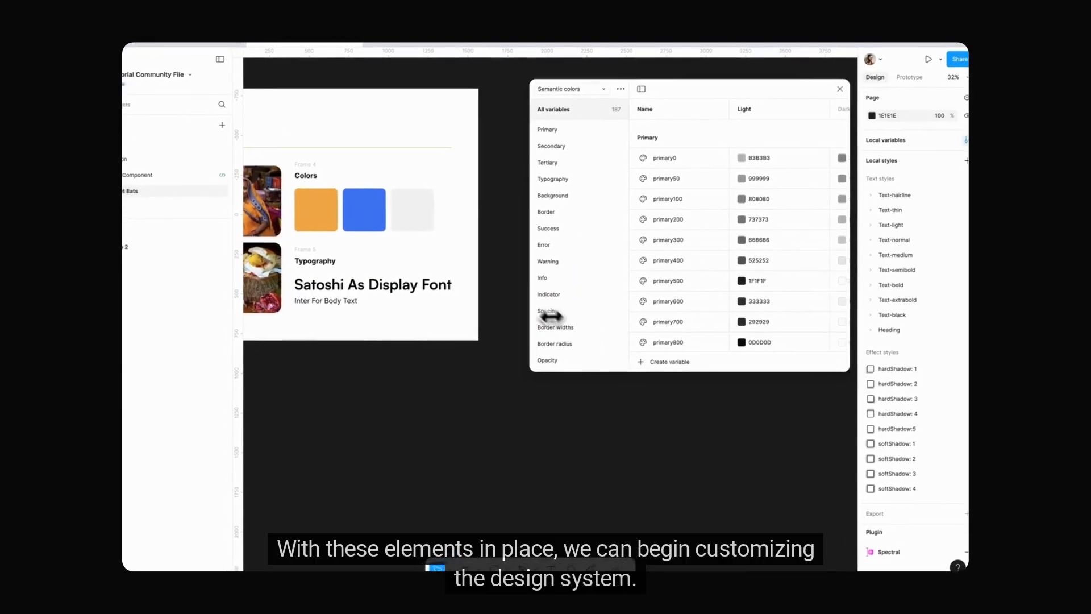
{"action": "left_click", "coordinate": [735, 291]}
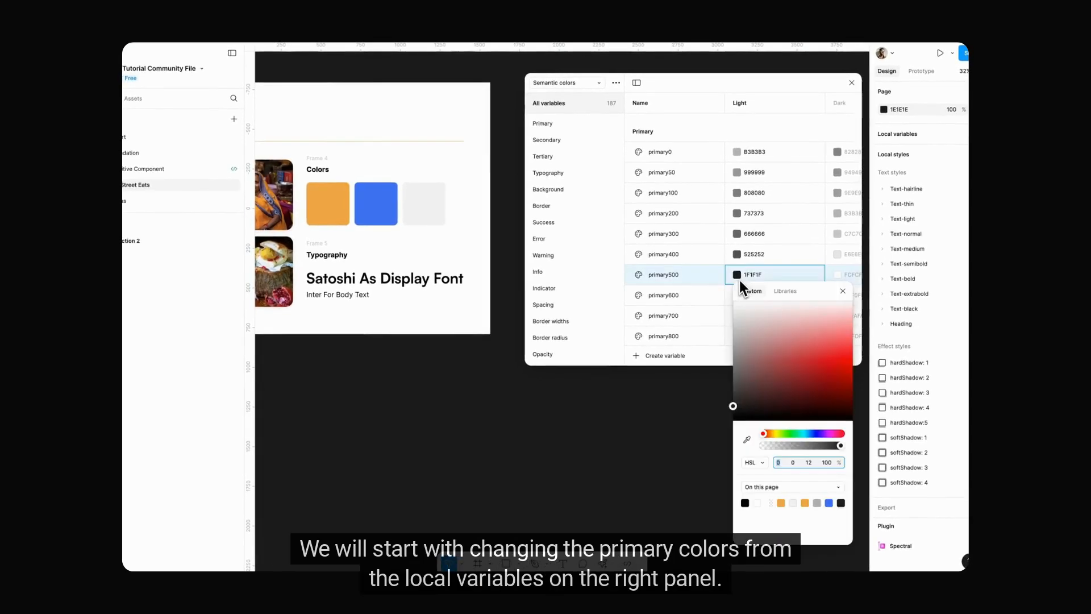
{"action": "left_click", "coordinate": [746, 440]}
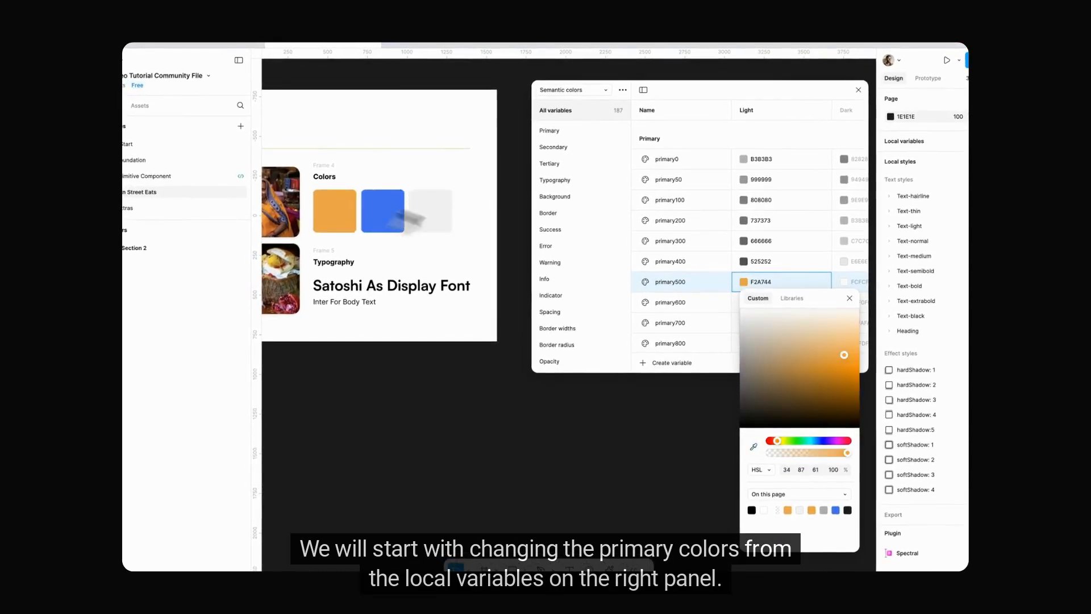
{"action": "left_click", "coordinate": [850, 298]}
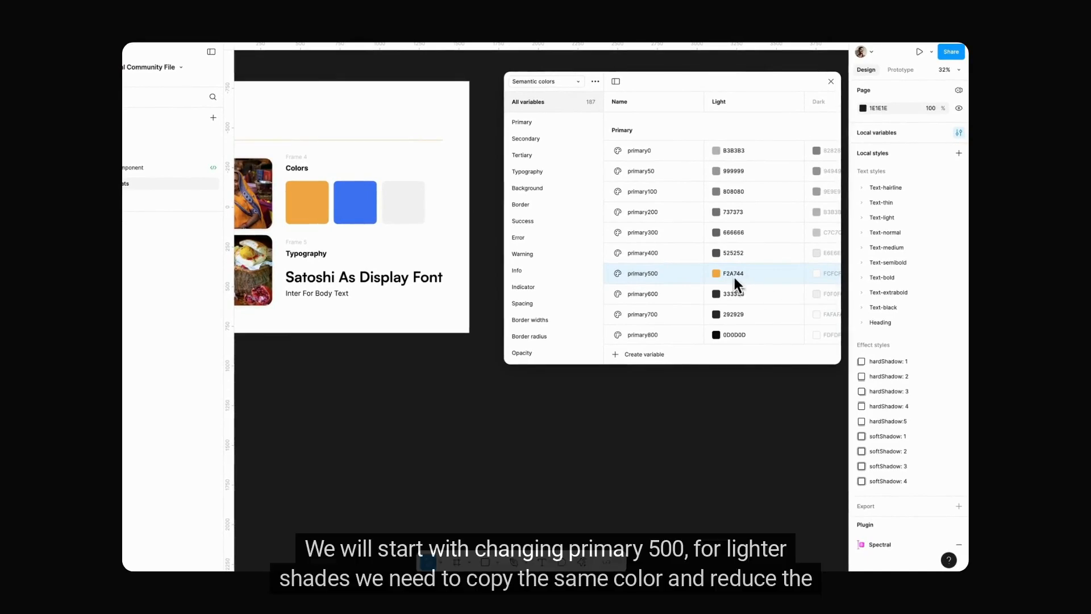
Step: Copy primary500's light color value F2A744 to primary400
{"action": "left_click", "coordinate": [733, 274]}
{"action": "key", "text": "super+c"}
{"action": "left_click", "coordinate": [736, 253]}
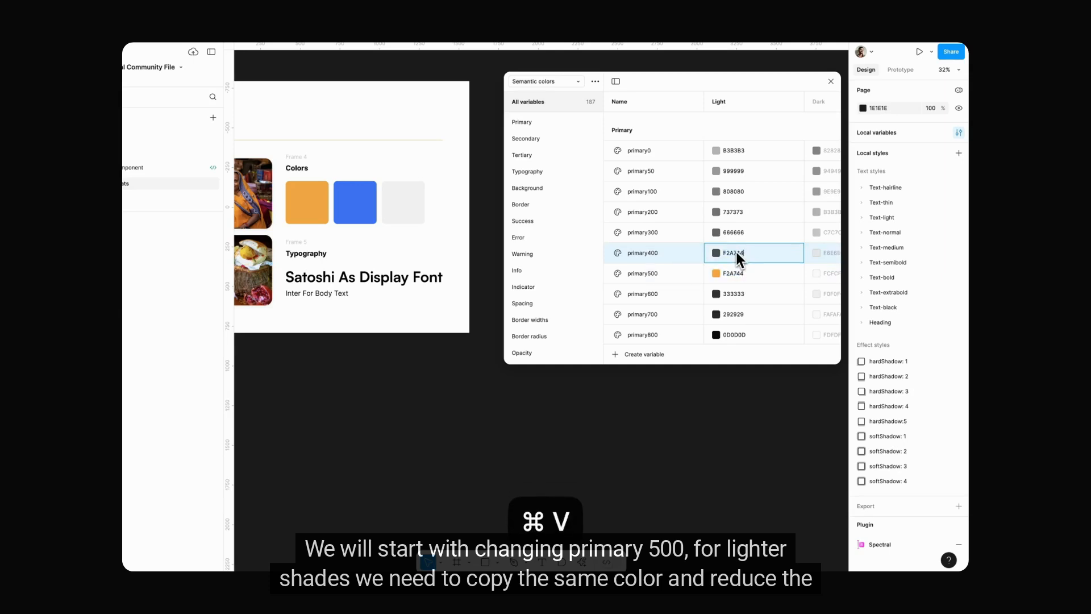
{"action": "key", "text": "Return"}
Step: Set primary400's lightness to 71 and lower its saturation by 10
{"action": "left_click", "coordinate": [716, 253]}
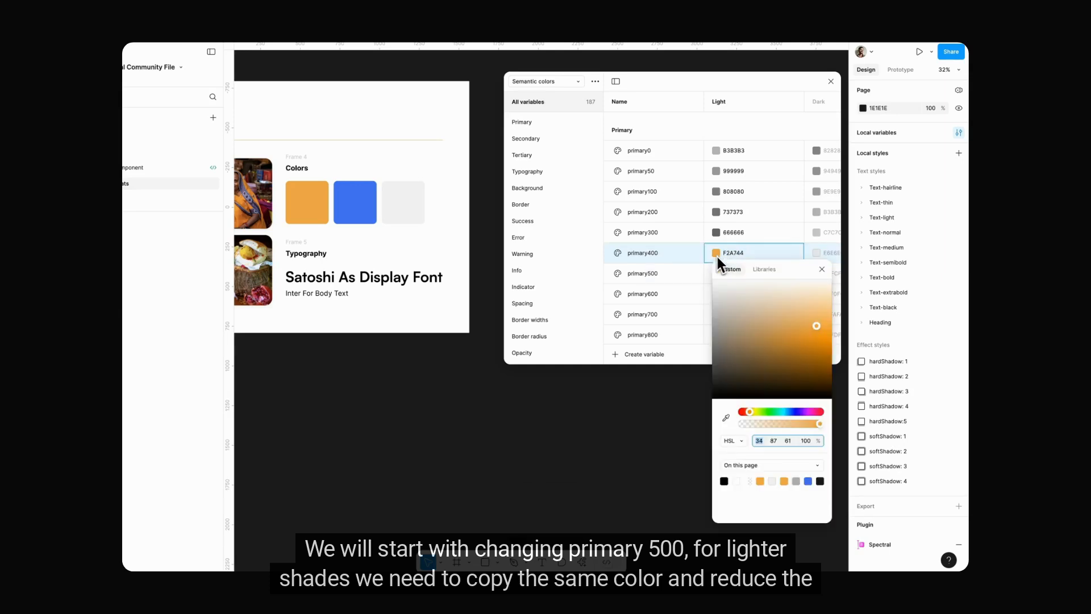
{"action": "left_click", "coordinate": [788, 443]}
{"action": "key", "text": "shift+Up"}
{"action": "left_click", "coordinate": [775, 442]}
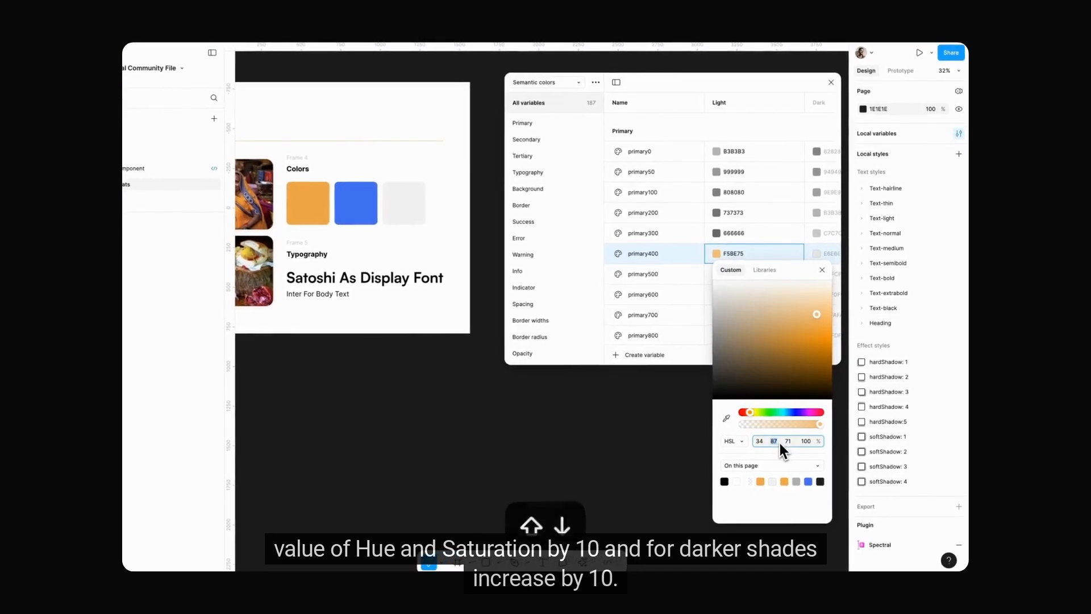
{"action": "key", "text": "shift+Down"}
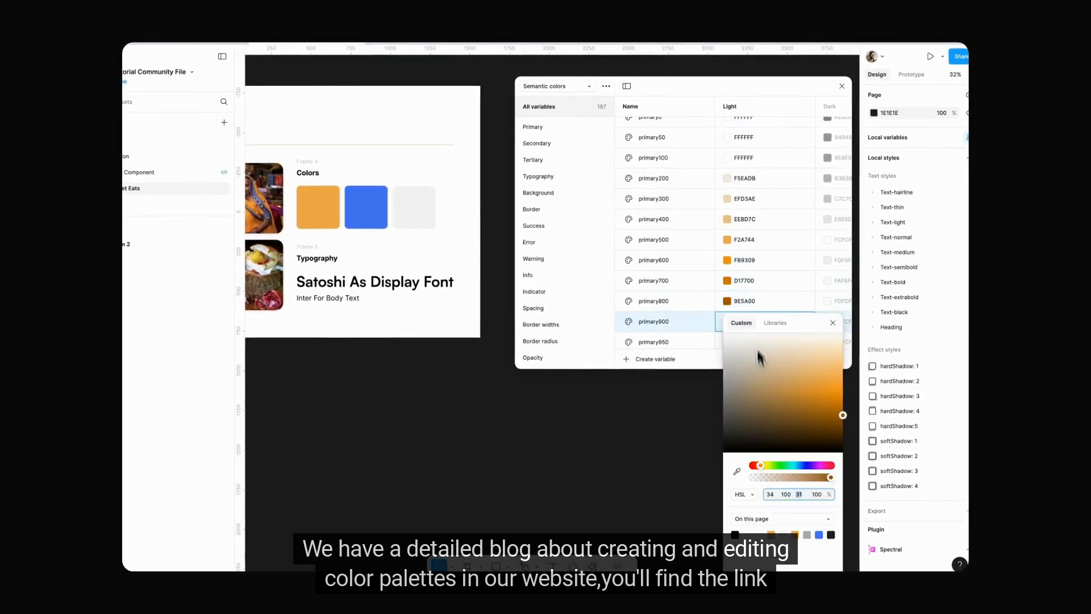
Step: Darken the last shades of the Primary palette, lowering primary900's lightness by 10
{"action": "key", "text": "shift+Down"}
{"action": "scroll", "coordinate": [761, 330], "scroll_direction": "down", "scroll_amount": 2}
{"action": "left_click", "coordinate": [727, 272]}
{"action": "scroll", "coordinate": [743, 296], "scroll_direction": "up", "scroll_amount": 2}
Step: Set the light colors of secondary500 to 3D74F4, secondary400 to 769AEF, secondary300 to A9BEEF, secondary200 to D6DFF5 and secondary100 to FFFFFF
{"action": "left_click", "coordinate": [728, 250]}
{"action": "left_click", "coordinate": [728, 208]}
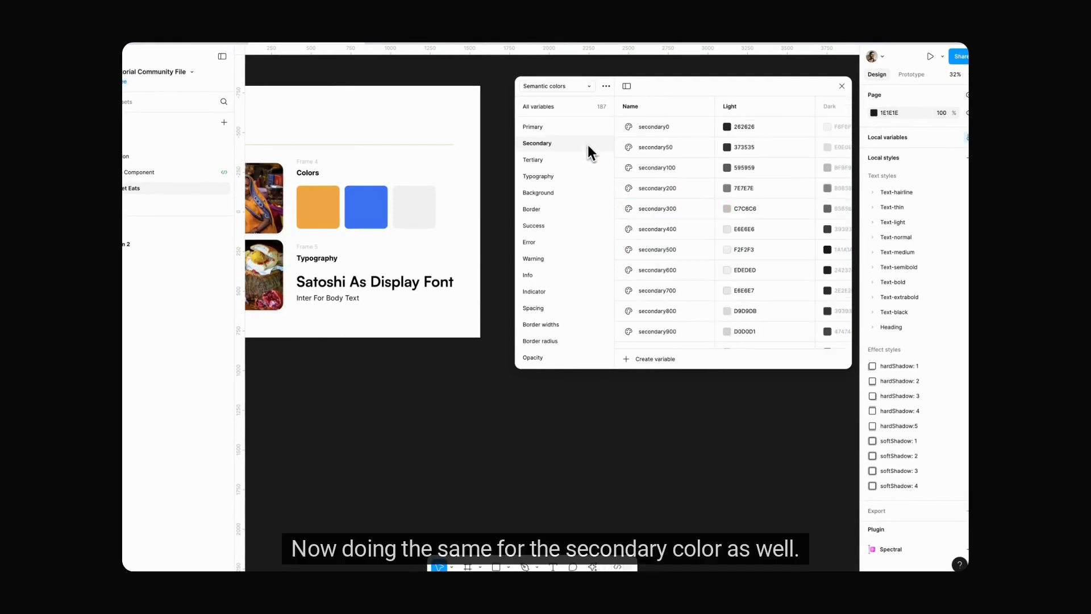
{"action": "left_click", "coordinate": [726, 188]}
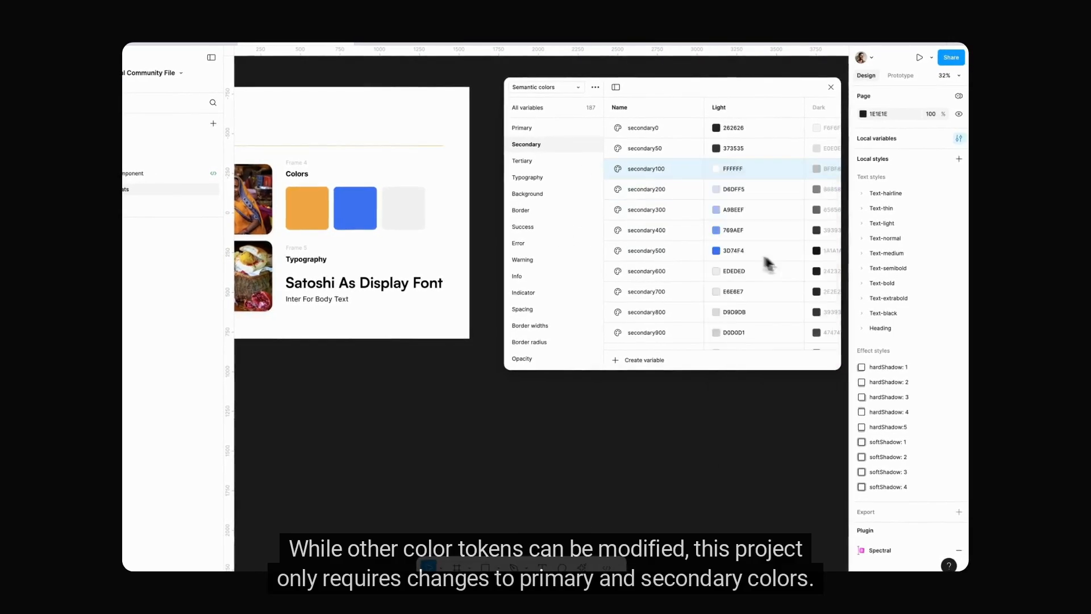
Step: Set the light colors of secondary600, 700, 800, 900 and 950 to 014DFE, 003DCC, 002E99, 001F66 and 000D33, and close the variables
{"action": "left_click", "coordinate": [733, 271]}
{"action": "left_click", "coordinate": [733, 291]}
{"action": "left_click", "coordinate": [733, 312]}
{"action": "scroll", "coordinate": [759, 318], "scroll_direction": "down", "scroll_amount": 1}
{"action": "left_click", "coordinate": [733, 318]}
{"action": "key", "text": "super+v"}
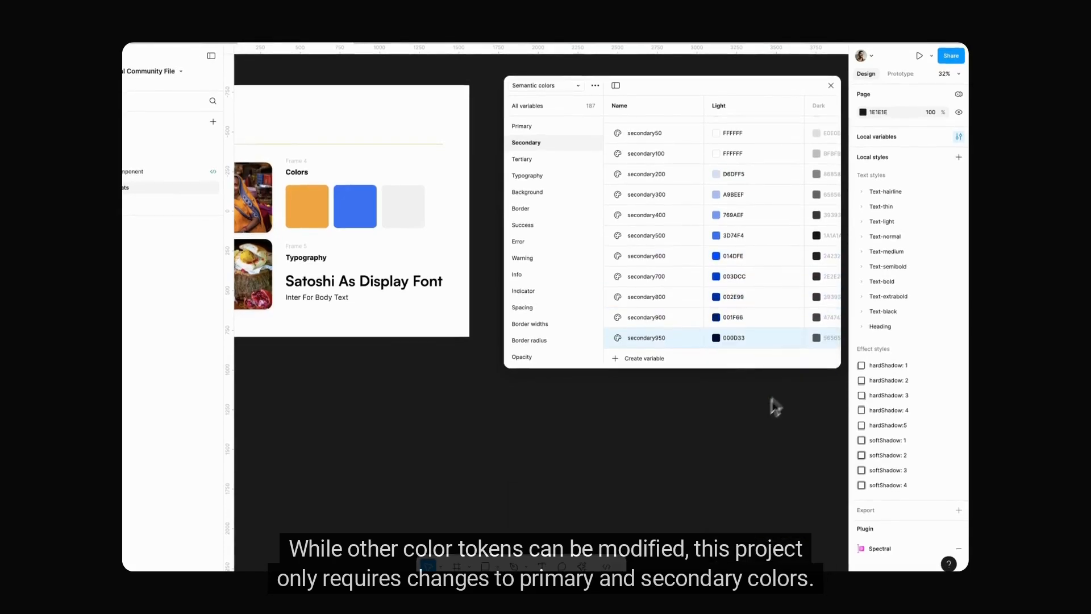
{"action": "left_click", "coordinate": [830, 85]}
Step: Examine the typography samples in the branding section, checking the font properties of the body text line
{"action": "scroll", "coordinate": [528, 215], "scroll_direction": "down", "scroll_amount": 5}
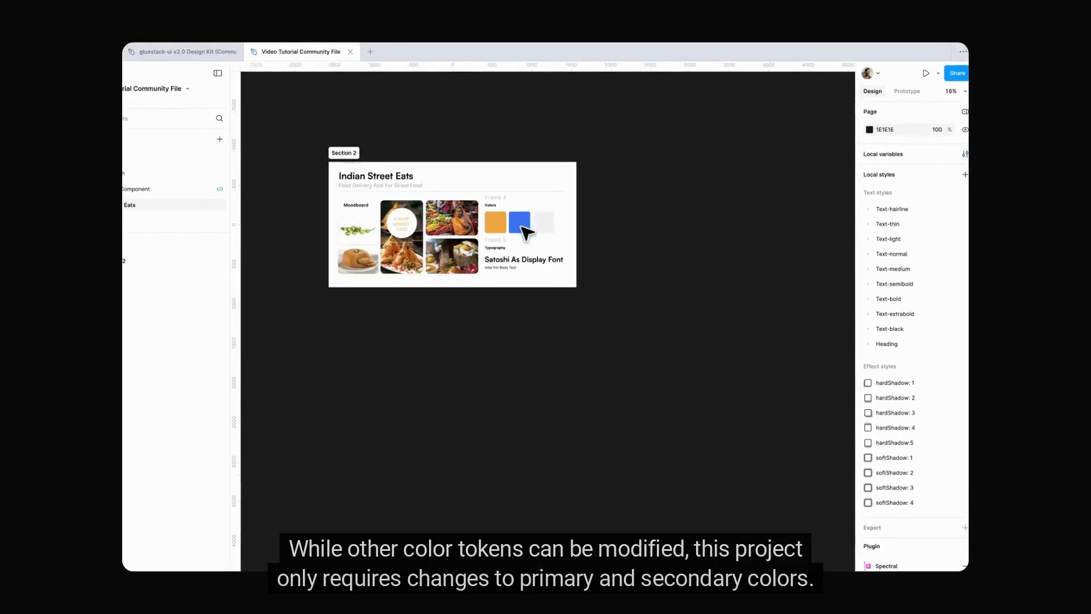
{"action": "scroll", "coordinate": [525, 232], "scroll_direction": "up", "scroll_amount": 5}
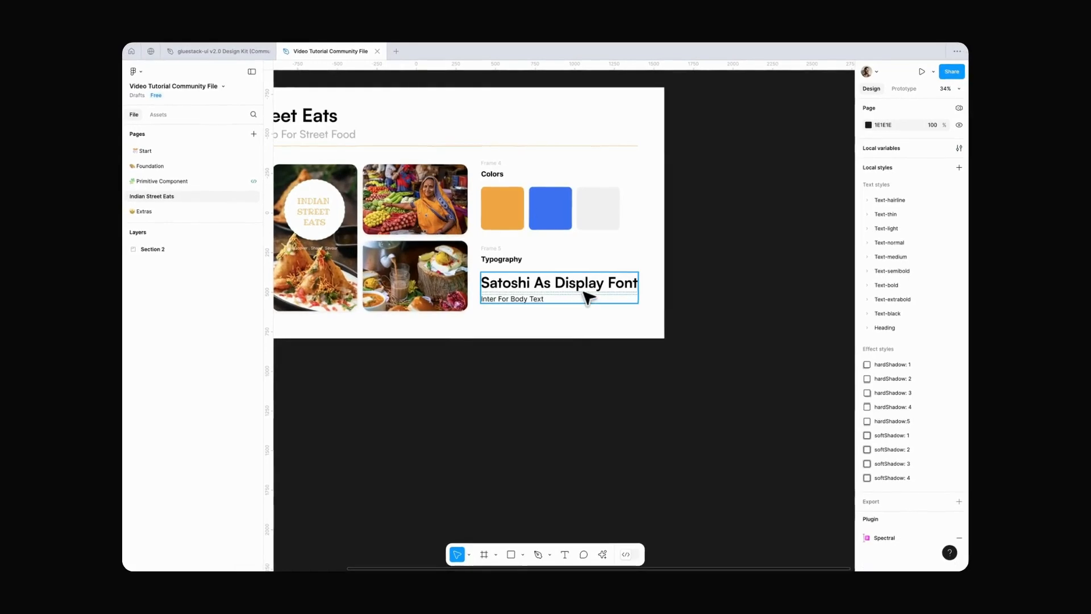
{"action": "double_click", "coordinate": [513, 300]}
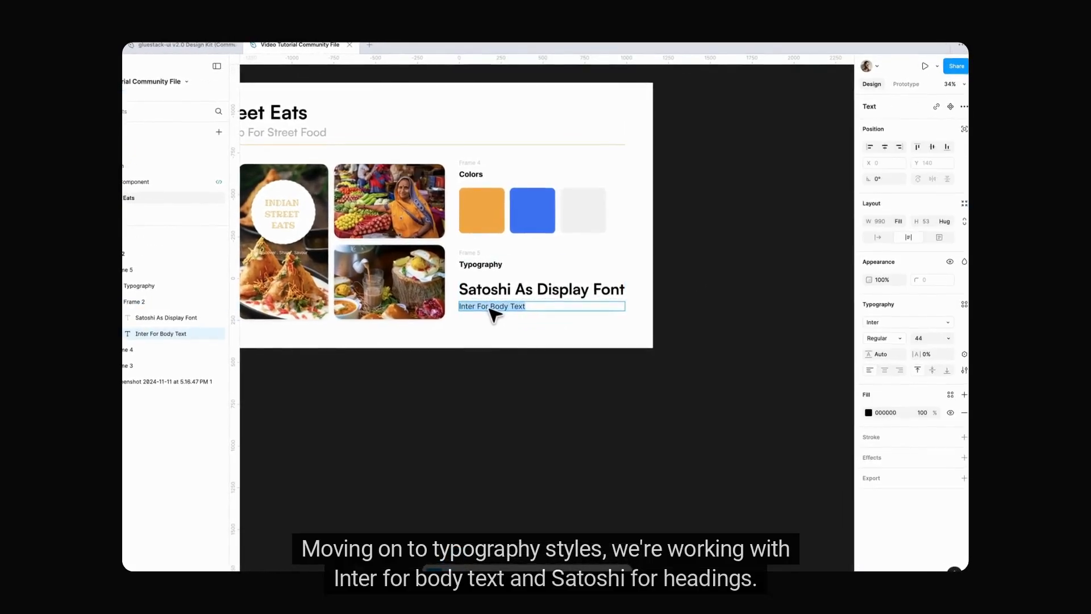
{"action": "left_click", "coordinate": [749, 319]}
{"action": "scroll", "coordinate": [743, 319], "scroll_direction": "down", "scroll_amount": 2}
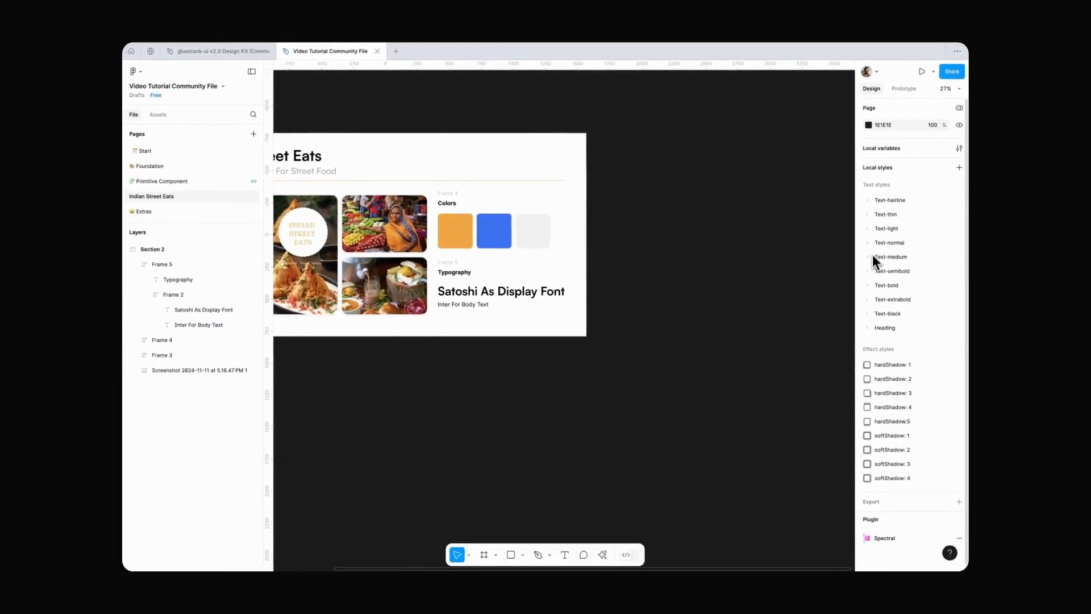
Step: Change the font of the Text-normal style 2xs : 10px to Inter
{"action": "left_click", "coordinate": [866, 243]}
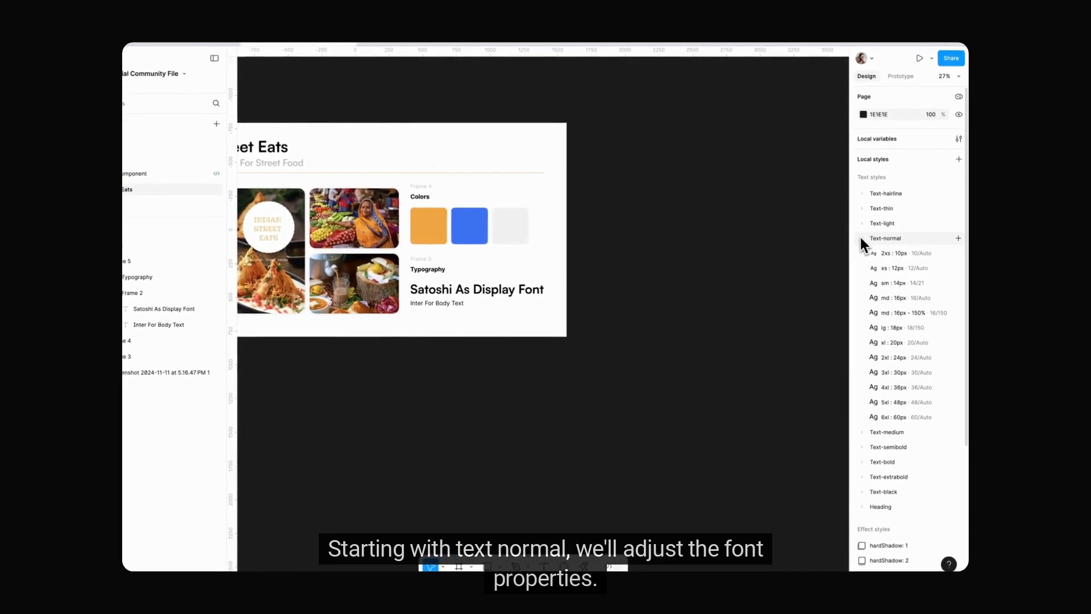
{"action": "left_click", "coordinate": [958, 253]}
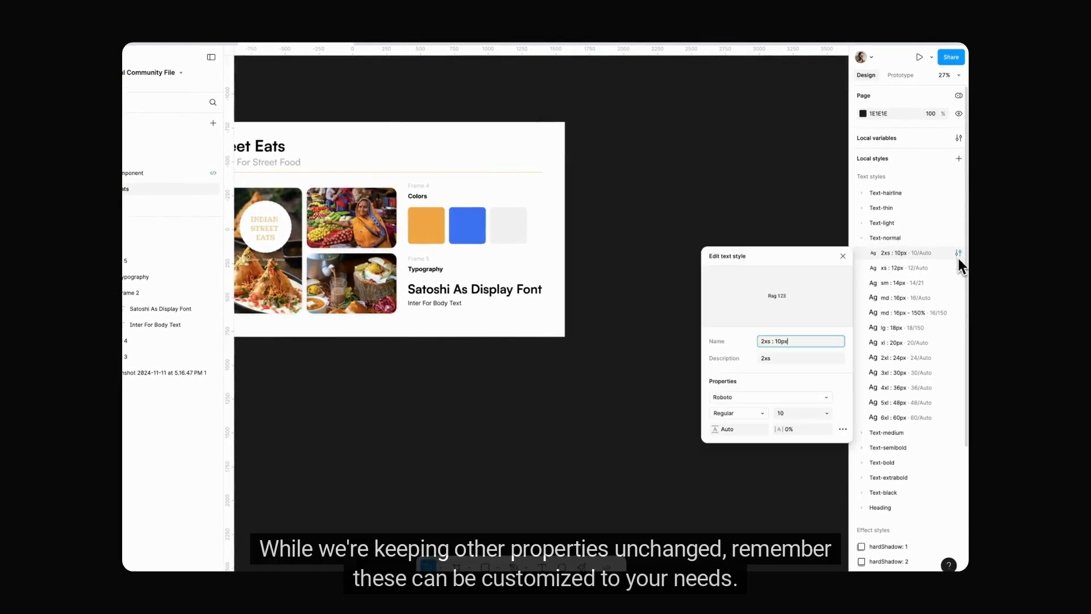
{"action": "left_click", "coordinate": [761, 397]}
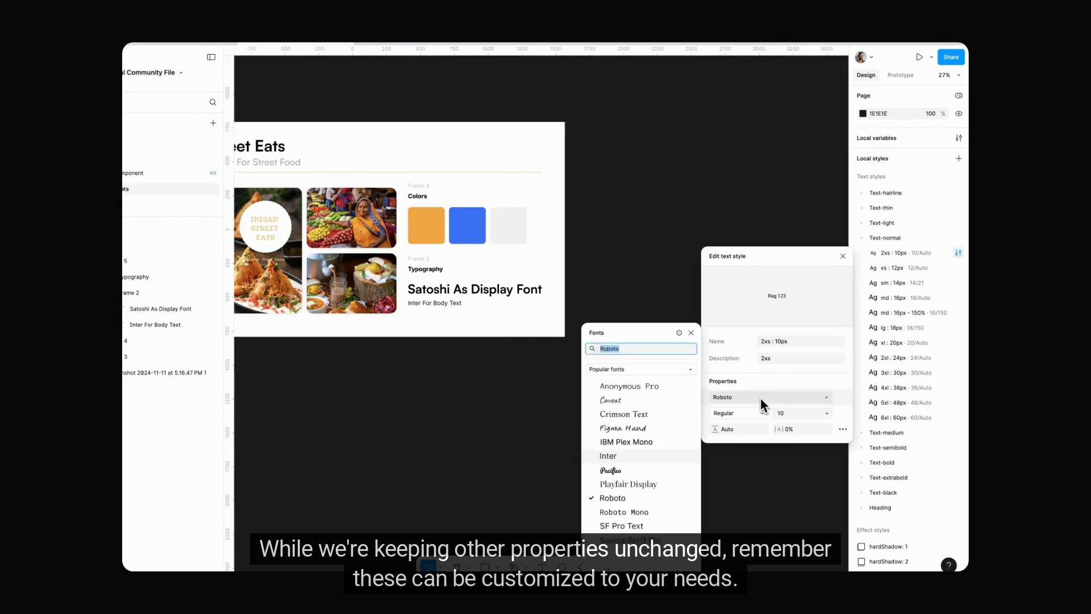
{"action": "type", "text": "inte"}
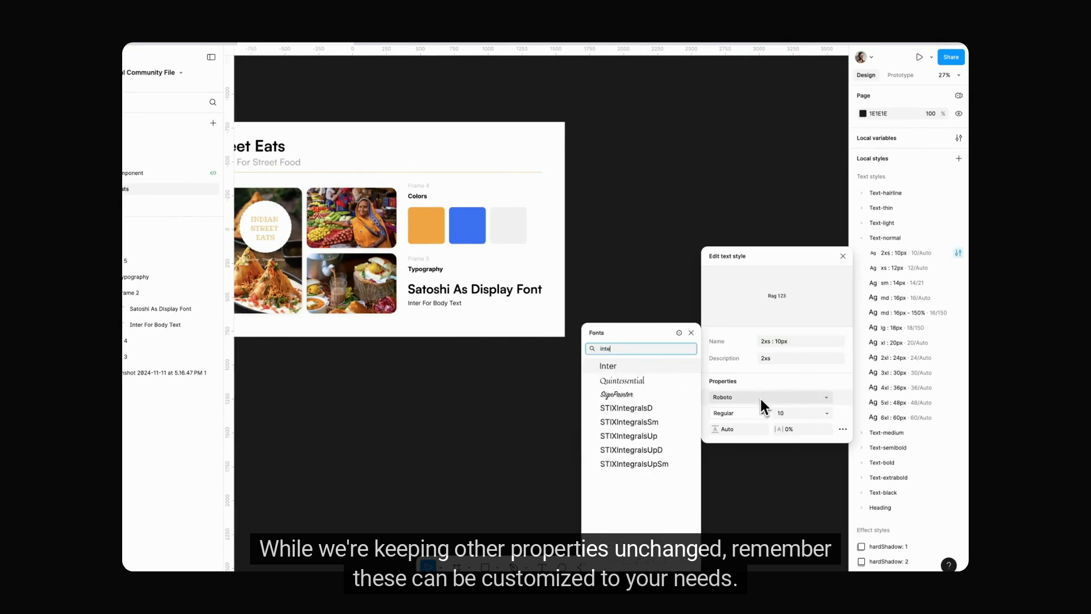
{"action": "key", "text": "Return"}
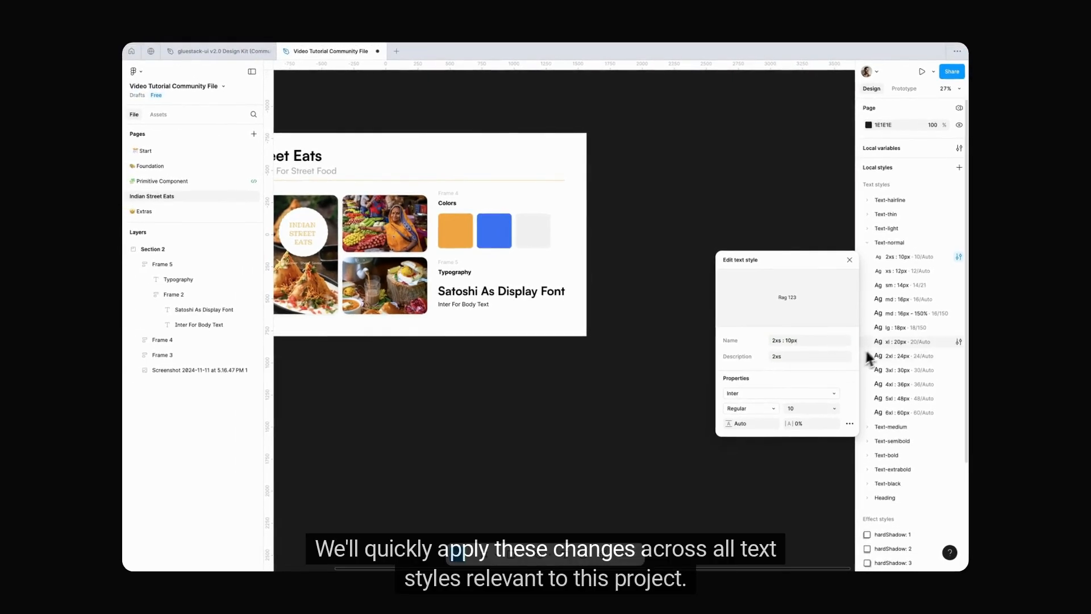
{"action": "left_click", "coordinate": [849, 259]}
Step: Change the font of the Text-normal style xs : 12px to Inter
{"action": "left_click", "coordinate": [958, 270]}
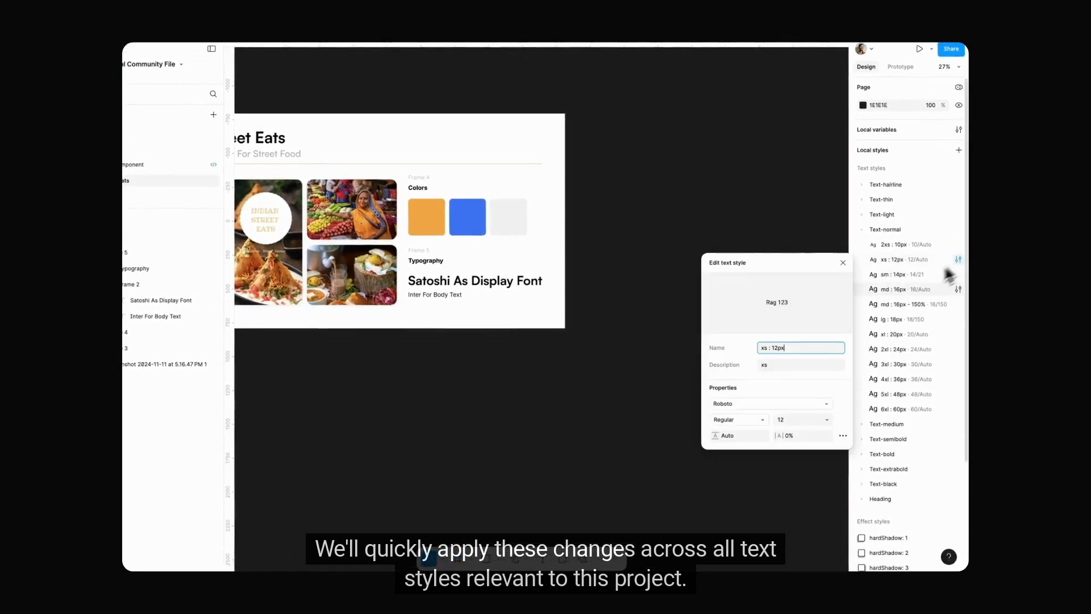
{"action": "left_click", "coordinate": [801, 401]}
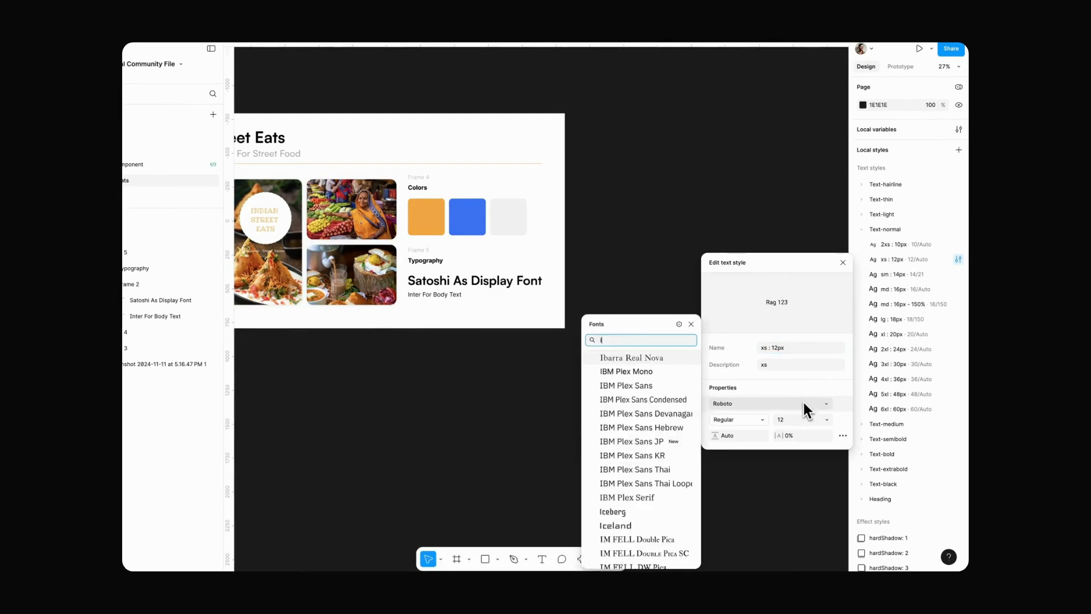
{"action": "type", "text": "Inte"}
{"action": "key", "text": "Return"}
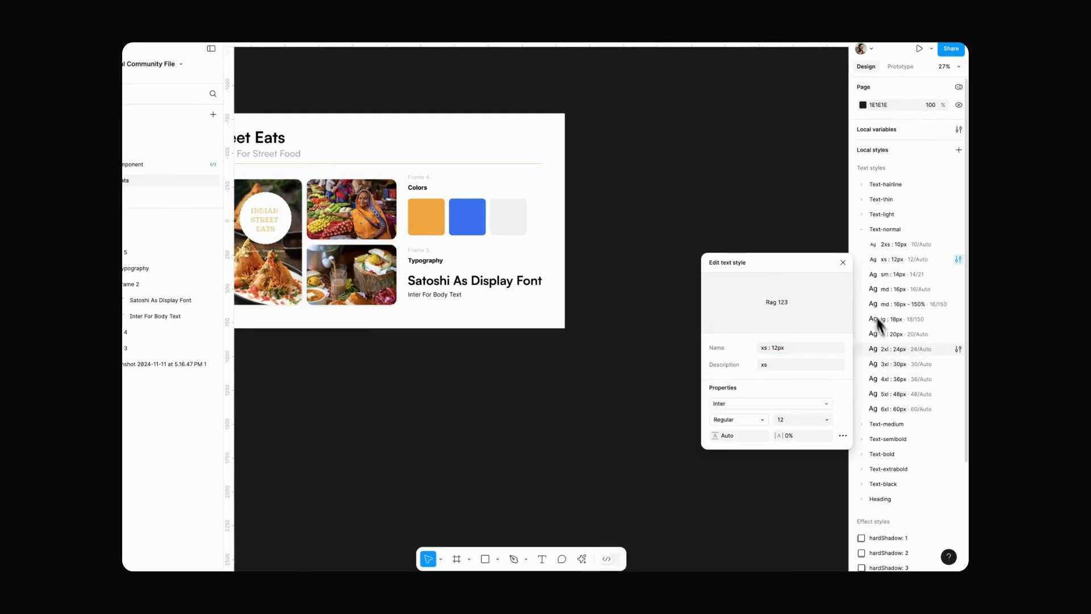
{"action": "left_click", "coordinate": [844, 263]}
Step: Change the font of the Text-normal style sm : 14px to Inter
{"action": "left_click", "coordinate": [959, 274]}
{"action": "left_click", "coordinate": [769, 419]}
{"action": "type", "text": "int"}
{"action": "key", "text": "Return"}
{"action": "left_click", "coordinate": [843, 278]}
Step: Change the font of the remaining Text-normal styles, including md : 16px - 150% and xl : 20px, to Inter
{"action": "left_click", "coordinate": [959, 304]}
{"action": "left_click", "coordinate": [958, 334]}
{"action": "left_click", "coordinate": [770, 478]}
{"action": "type", "text": "in"}
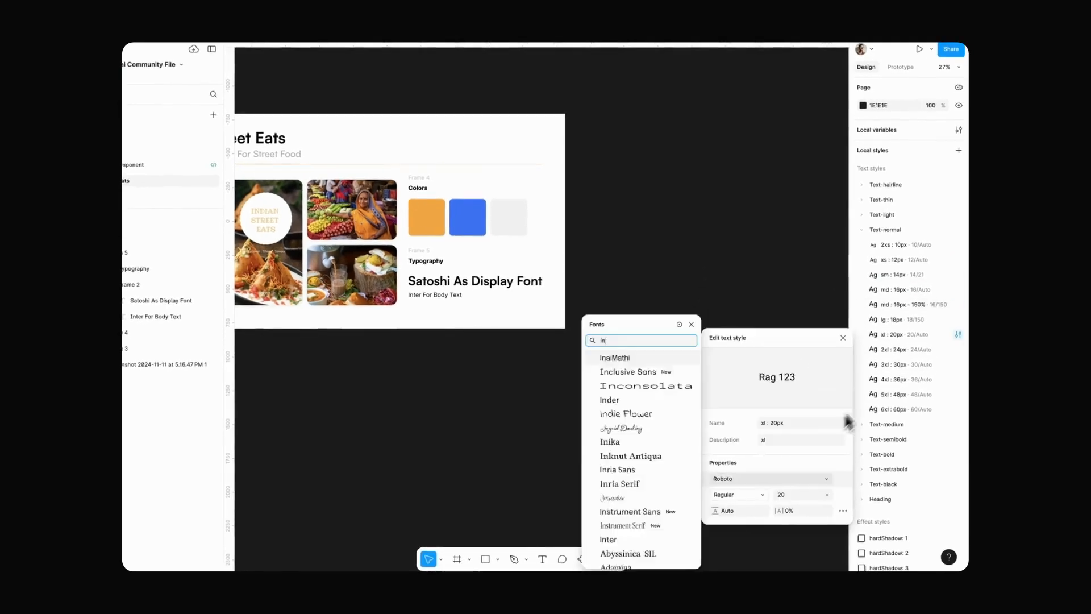
Step: Expand the Text-medium group and change the font of its styles to Inter
{"action": "left_click", "coordinate": [886, 424]}
{"action": "left_click", "coordinate": [958, 396]}
{"action": "left_click", "coordinate": [958, 441]}
Step: Change the font of the Heading text styles, including lg : 20px and xl : 24px, to Satoshi
{"action": "scroll", "coordinate": [906, 483], "scroll_direction": "down", "scroll_amount": 3}
{"action": "left_click", "coordinate": [880, 433]}
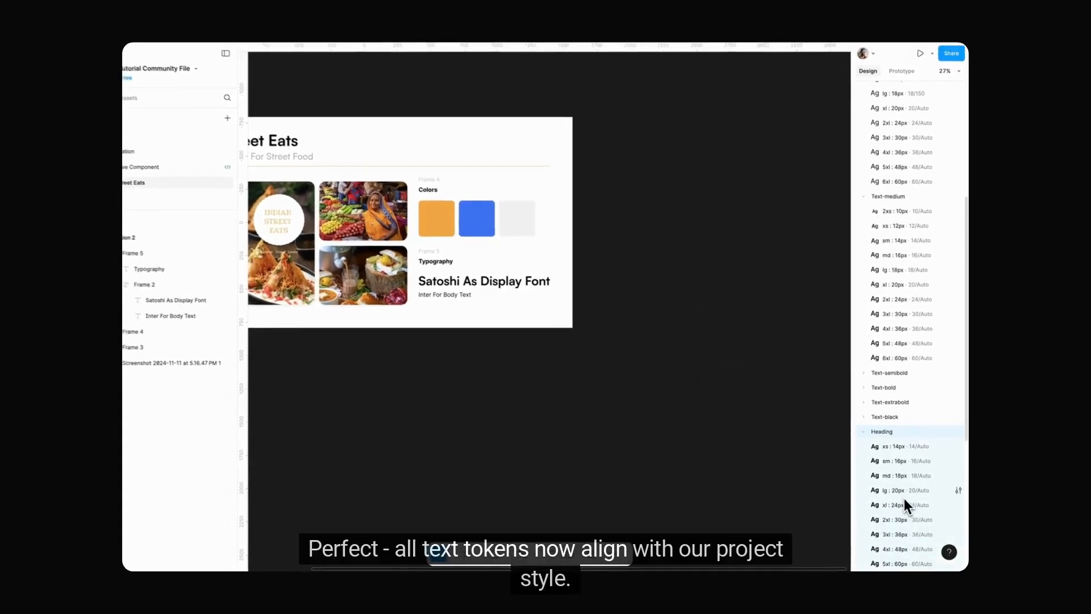
{"action": "left_click", "coordinate": [959, 496]}
{"action": "left_click", "coordinate": [958, 511]}
{"action": "left_click", "coordinate": [843, 384]}
Step: Collapse the Heading, Text-medium and Text-normal style groups and bring the whole branding section into view
{"action": "scroll", "coordinate": [722, 316], "scroll_direction": "down", "scroll_amount": 3}
{"action": "scroll", "coordinate": [719, 316], "scroll_direction": "left", "scroll_amount": 2}
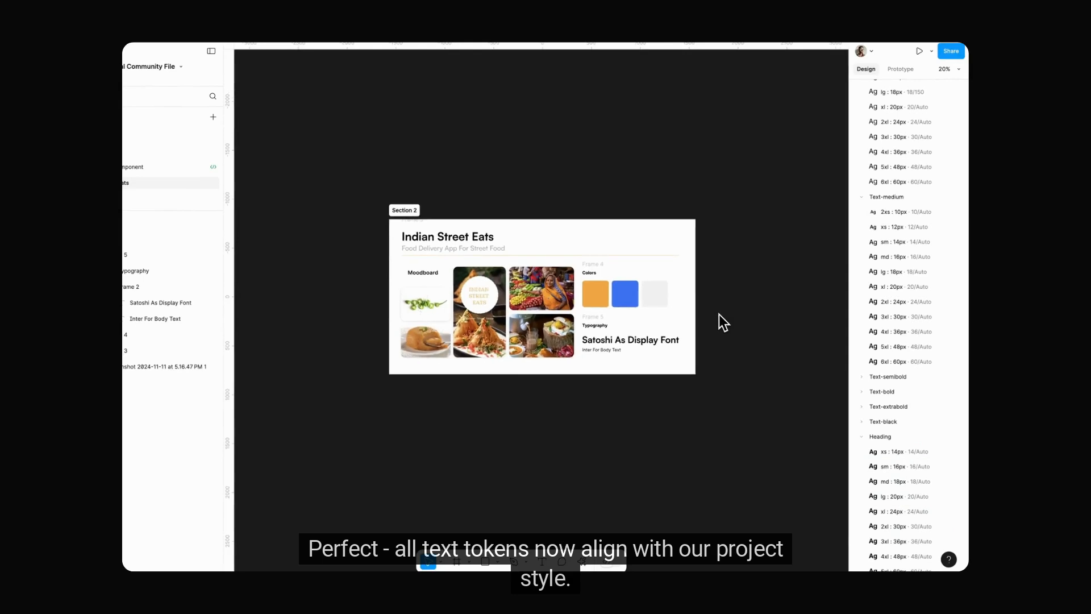
{"action": "scroll", "coordinate": [719, 316], "scroll_direction": "down", "scroll_amount": 3}
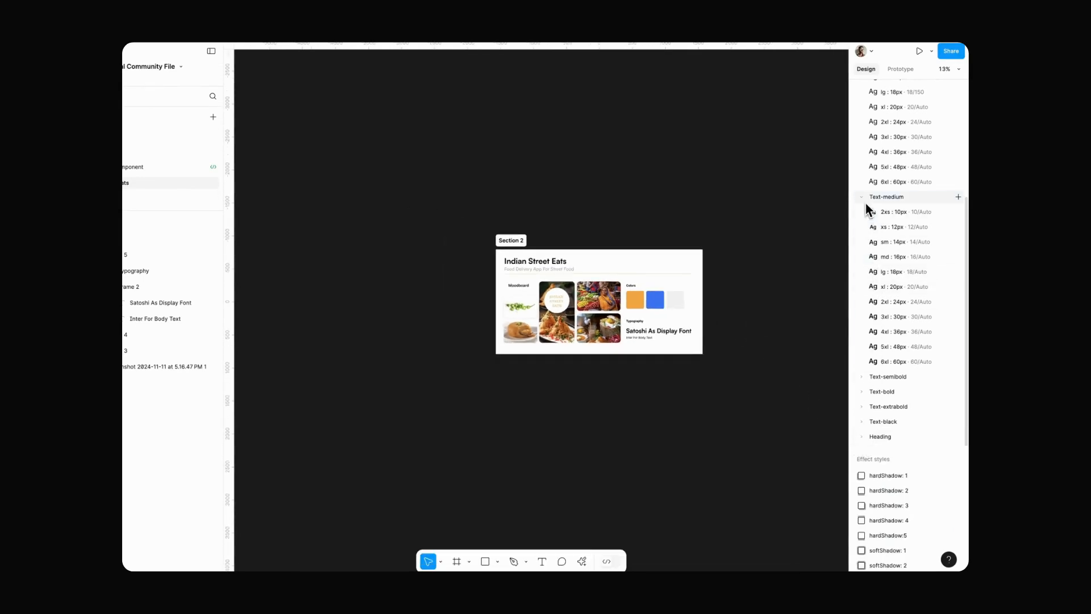
{"action": "scroll", "coordinate": [867, 210], "scroll_direction": "up", "scroll_amount": 2}
{"action": "scroll", "coordinate": [862, 234], "scroll_direction": "up", "scroll_amount": 3}
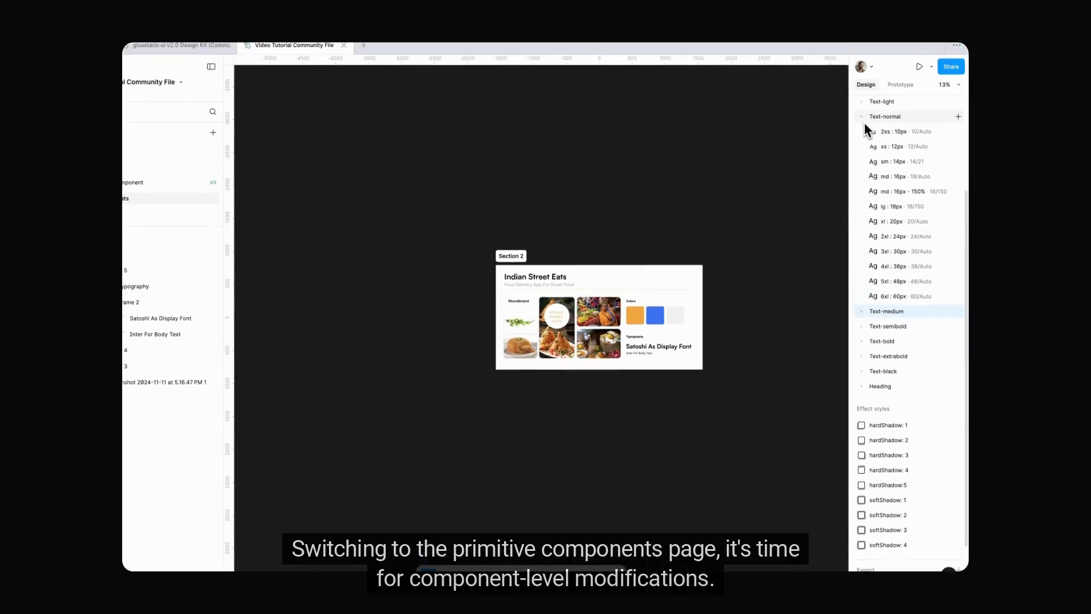
{"action": "left_click", "coordinate": [862, 119]}
{"action": "scroll", "coordinate": [862, 124], "scroll_direction": "up", "scroll_amount": 3}
{"action": "scroll", "coordinate": [710, 301], "scroll_direction": "up", "scroll_amount": 5}
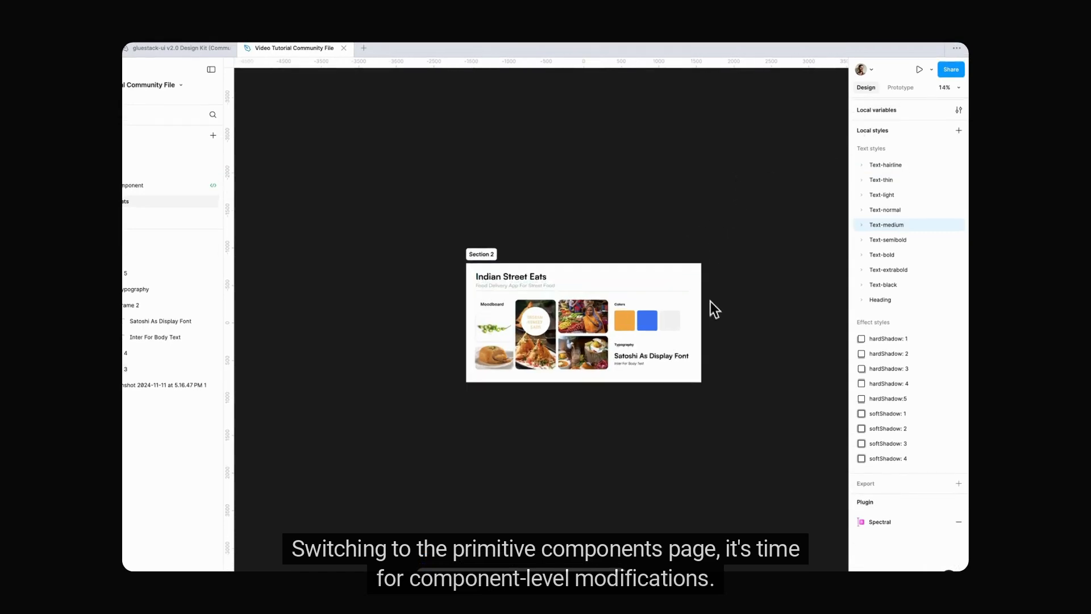
{"action": "scroll", "coordinate": [727, 297], "scroll_direction": "up", "scroll_amount": 4}
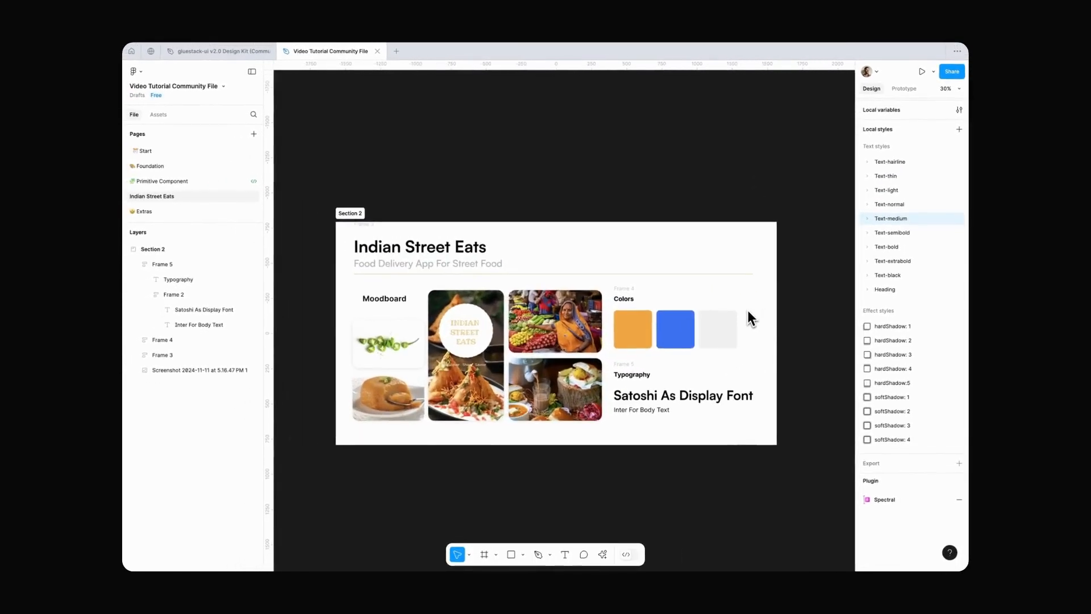
Step: On the Primitive Component page, apply the full (9999) corner radius to the default primary Solid xs Button variant
{"action": "left_click", "coordinate": [198, 182]}
{"action": "scroll", "coordinate": [559, 225], "scroll_direction": "left", "scroll_amount": 3}
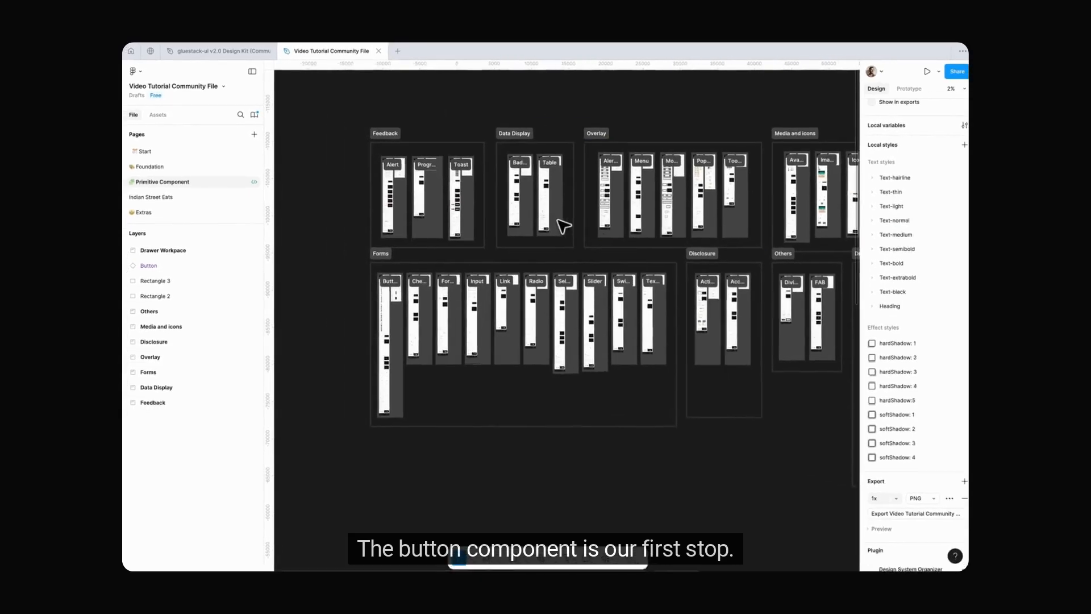
{"action": "scroll", "coordinate": [384, 304], "scroll_direction": "up", "scroll_amount": 15}
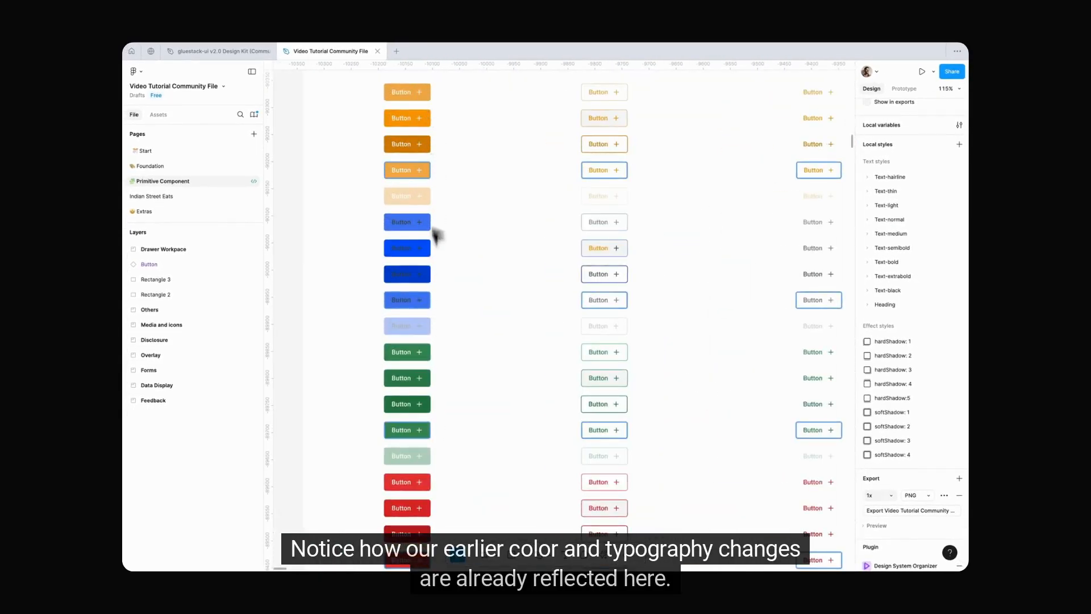
{"action": "scroll", "coordinate": [444, 238], "scroll_direction": "up", "scroll_amount": 2}
{"action": "scroll", "coordinate": [446, 232], "scroll_direction": "up", "scroll_amount": 3}
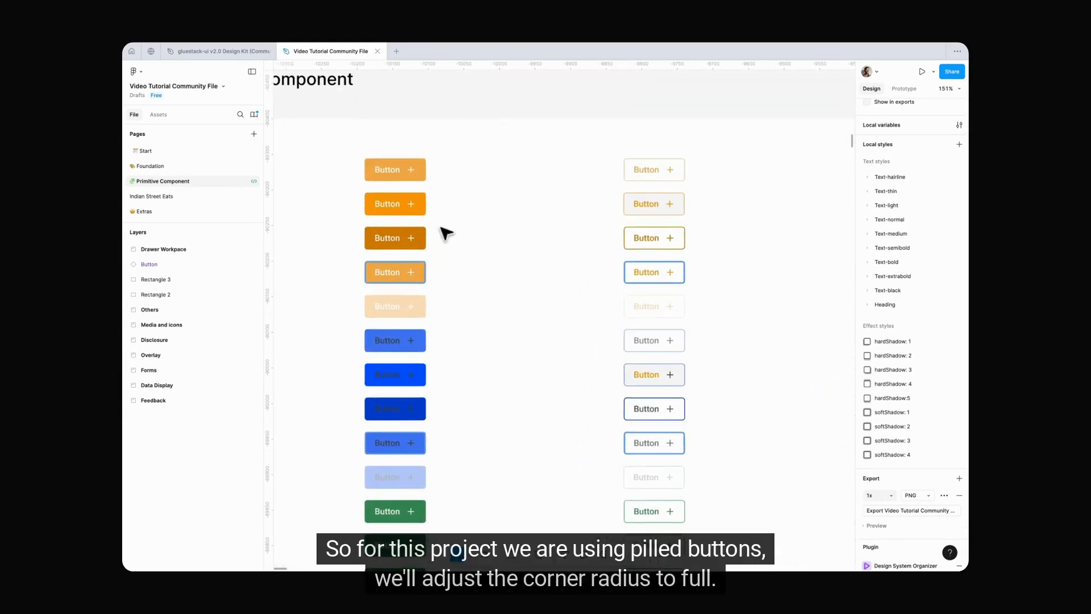
{"action": "left_click", "coordinate": [397, 172]}
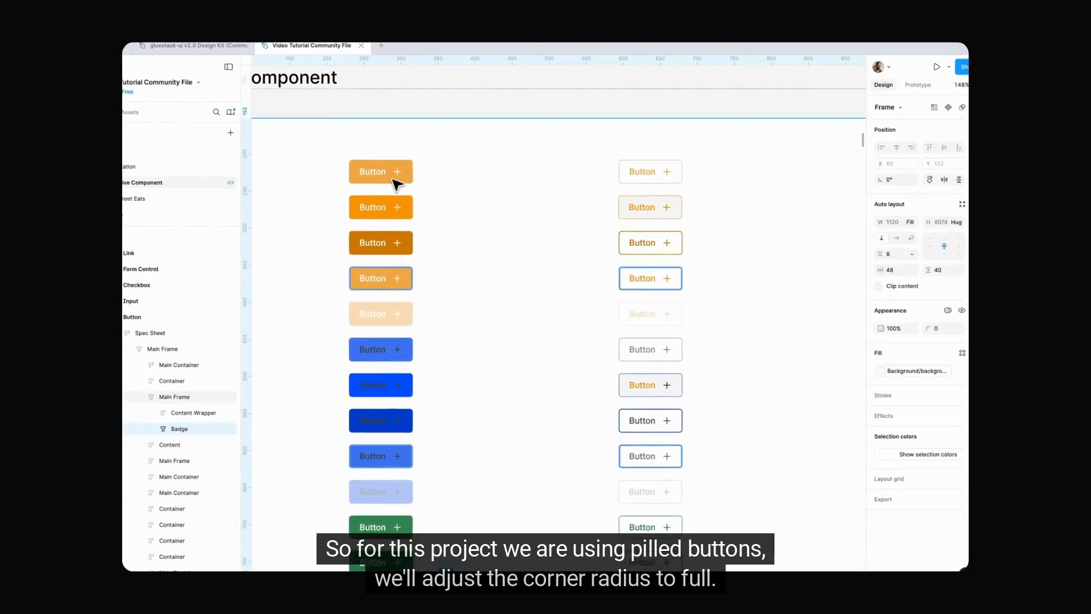
{"action": "double_click", "coordinate": [393, 180]}
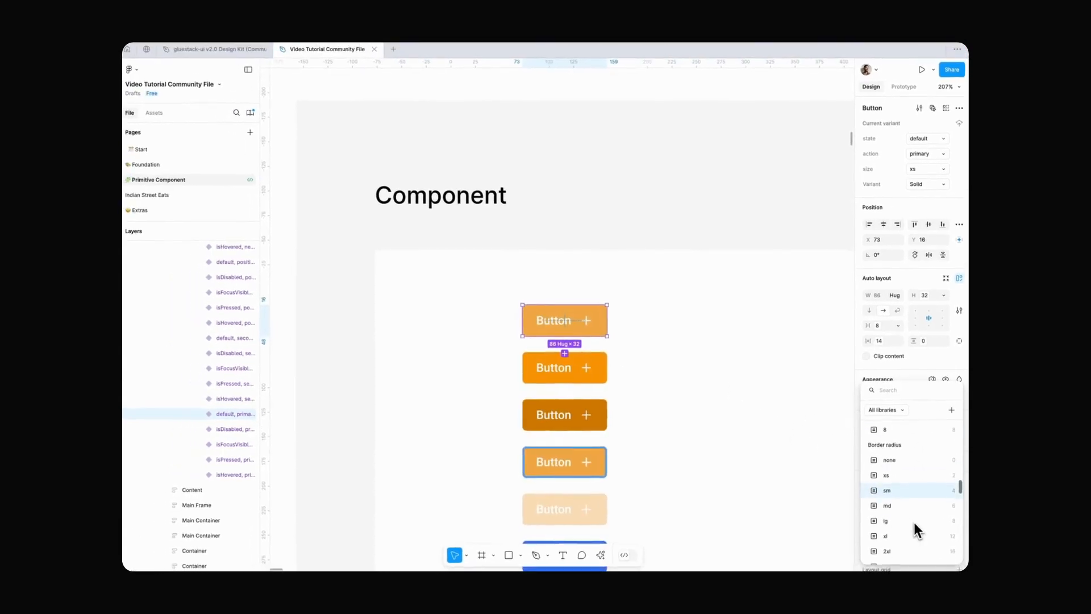
{"action": "scroll", "coordinate": [914, 522], "scroll_direction": "down", "scroll_amount": 2}
{"action": "left_click", "coordinate": [909, 511]}
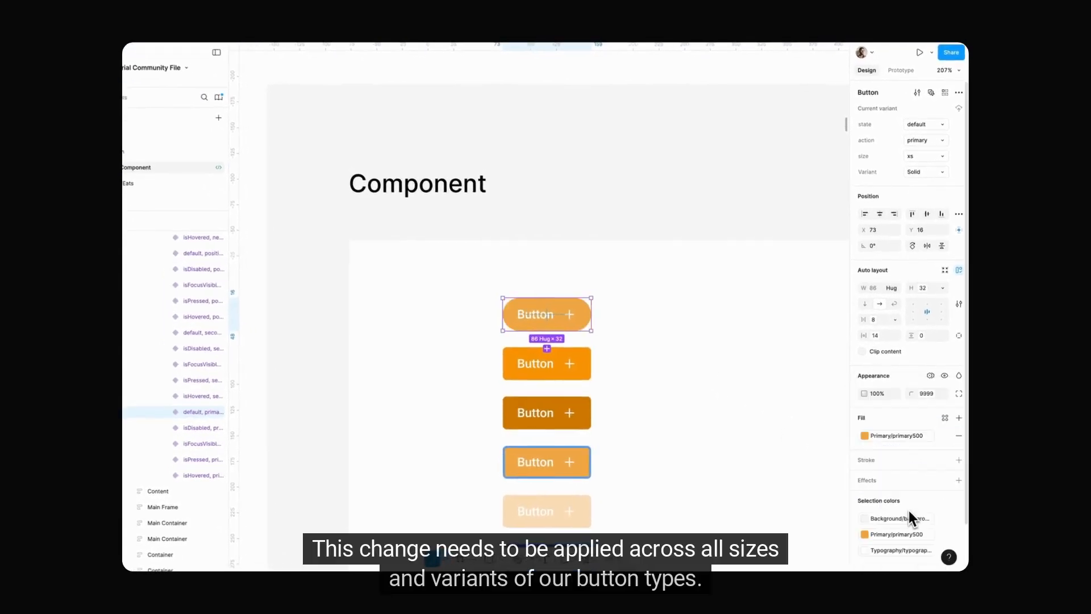
Step: Apply the full corner radius to the remaining primary xs Button variants across the Solid, Outlined and Link columns
{"action": "left_click", "coordinate": [738, 438]}
{"action": "double_click", "coordinate": [581, 365]}
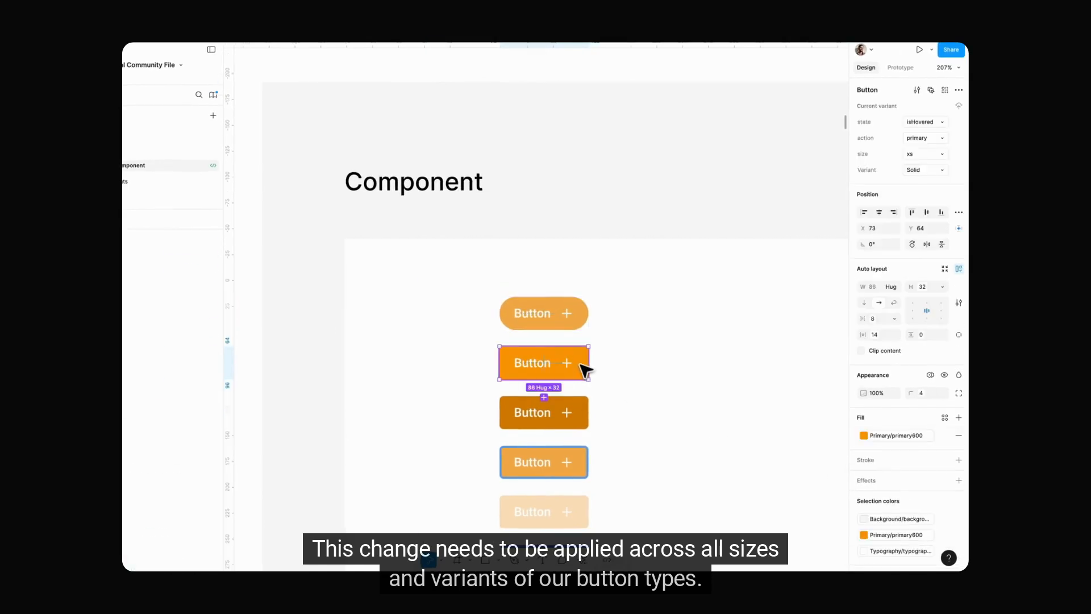
{"action": "scroll", "coordinate": [581, 417], "scroll_direction": "down", "scroll_amount": 1}
{"action": "left_click", "coordinate": [572, 413], "text": "shift"}
{"action": "left_click", "coordinate": [570, 456], "text": "shift"}
{"action": "scroll", "coordinate": [568, 454], "scroll_direction": "down", "scroll_amount": 2}
{"action": "scroll", "coordinate": [570, 454], "scroll_direction": "right", "scroll_amount": 2}
{"action": "left_click_drag", "start_coordinate": [669, 423], "coordinate": [733, 233]}
{"action": "scroll", "coordinate": [732, 253], "scroll_direction": "right", "scroll_amount": 2}
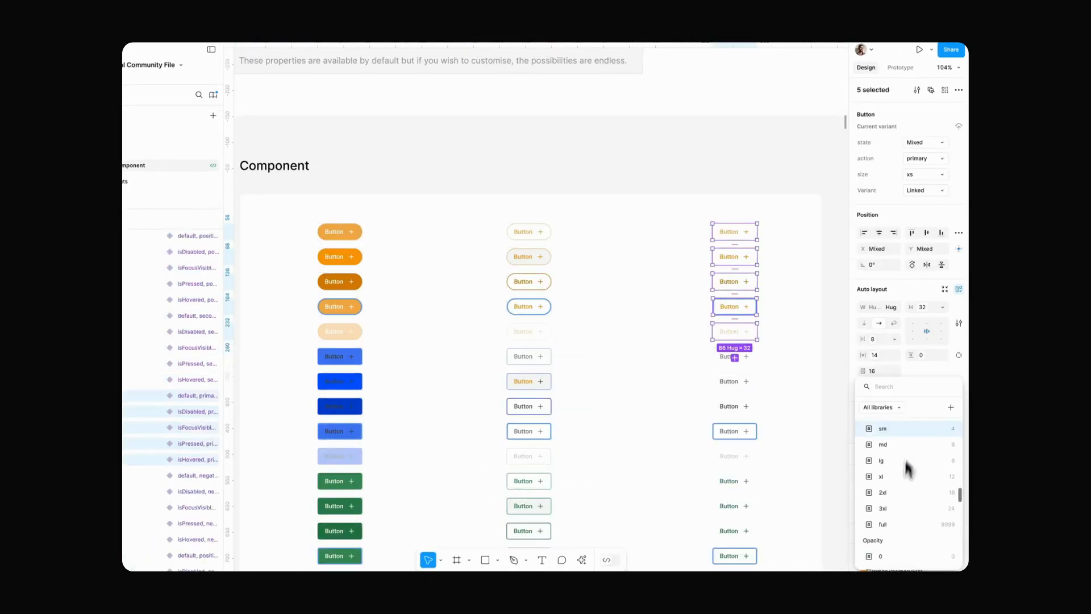
{"action": "left_click", "coordinate": [904, 524]}
{"action": "left_click", "coordinate": [683, 441]}
Step: Apply the full border radius variable to the secondary xs Button variants in all three columns
{"action": "scroll", "coordinate": [683, 441], "scroll_direction": "down", "scroll_amount": 2}
{"action": "scroll", "coordinate": [647, 429], "scroll_direction": "left", "scroll_amount": 1}
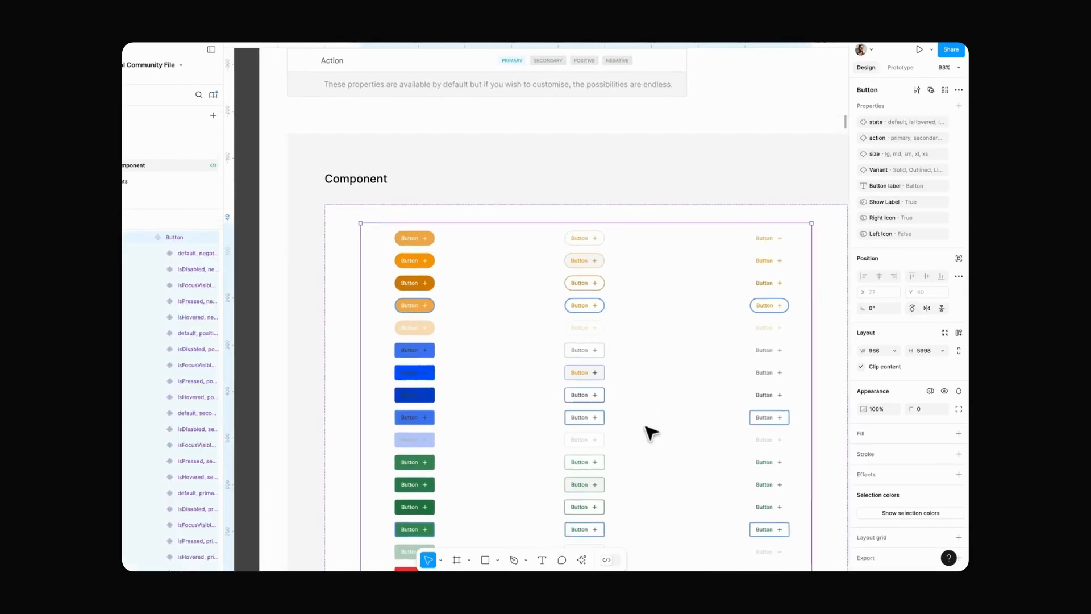
{"action": "scroll", "coordinate": [647, 429], "scroll_direction": "down", "scroll_amount": 2}
{"action": "key", "text": "super+z"}
{"action": "scroll", "coordinate": [548, 352], "scroll_direction": "down", "scroll_amount": 2}
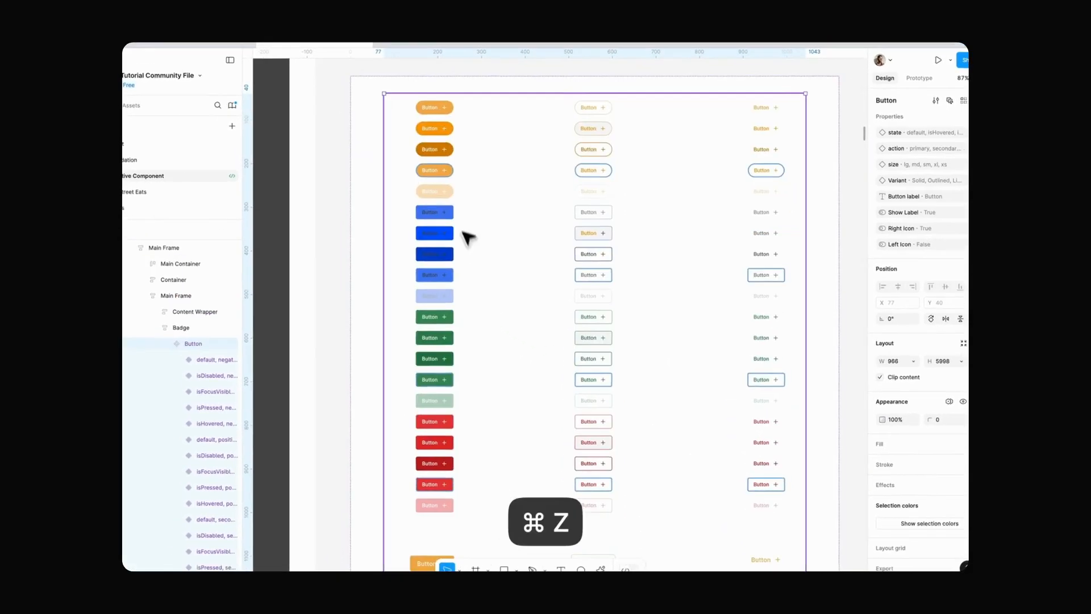
{"action": "double_click", "coordinate": [424, 204]}
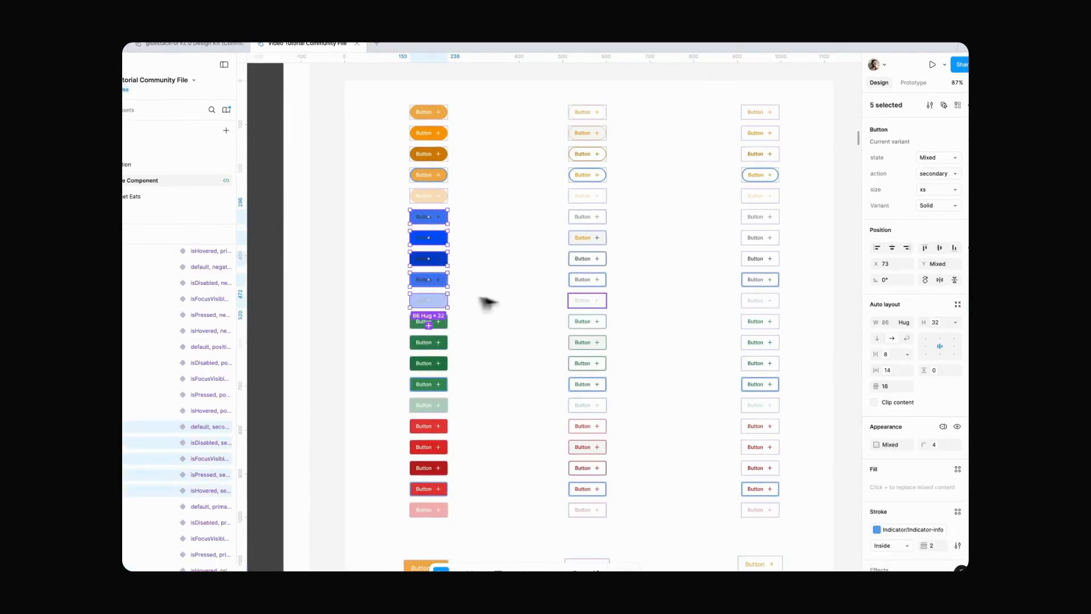
{"action": "left_click", "coordinate": [764, 301], "text": "shift"}
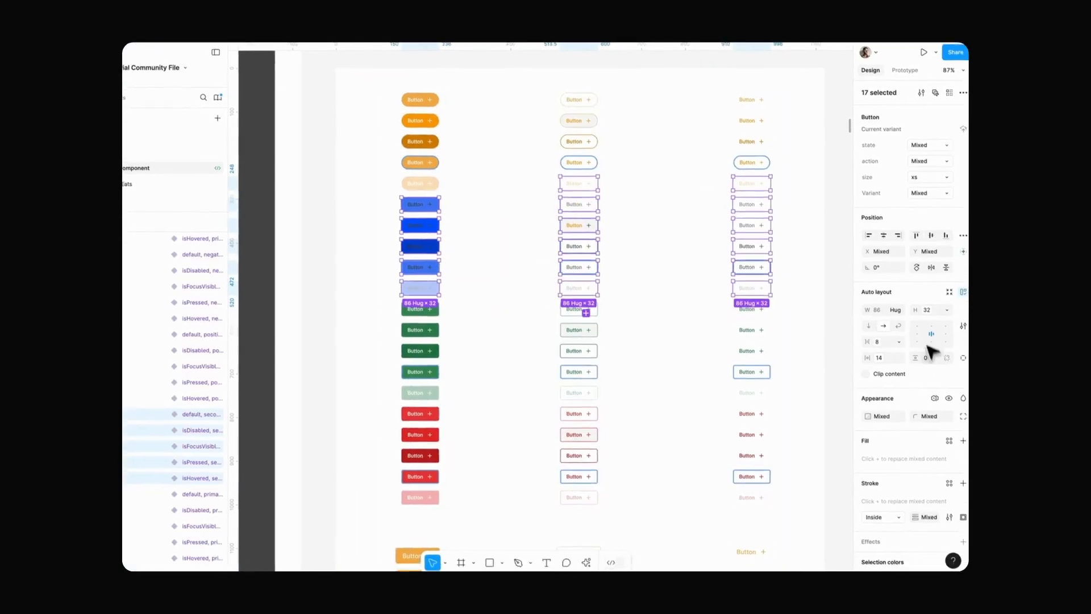
{"action": "left_click", "coordinate": [950, 429]}
{"action": "scroll", "coordinate": [916, 436], "scroll_direction": "down", "scroll_amount": 2}
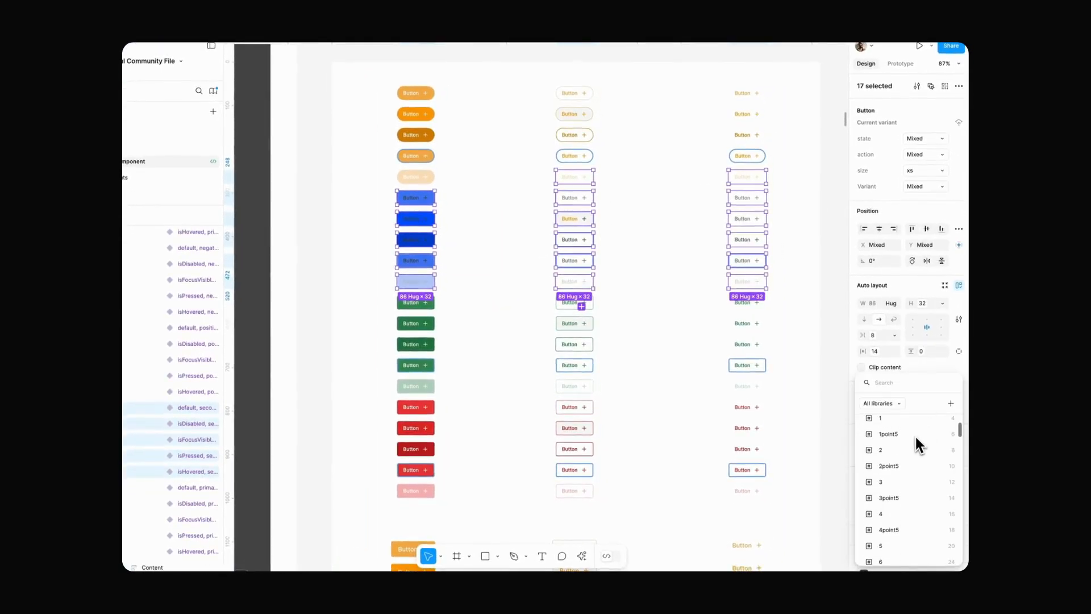
{"action": "type", "text": "radi"}
{"action": "scroll", "coordinate": [916, 436], "scroll_direction": "down", "scroll_amount": 2}
{"action": "left_click", "coordinate": [915, 529]}
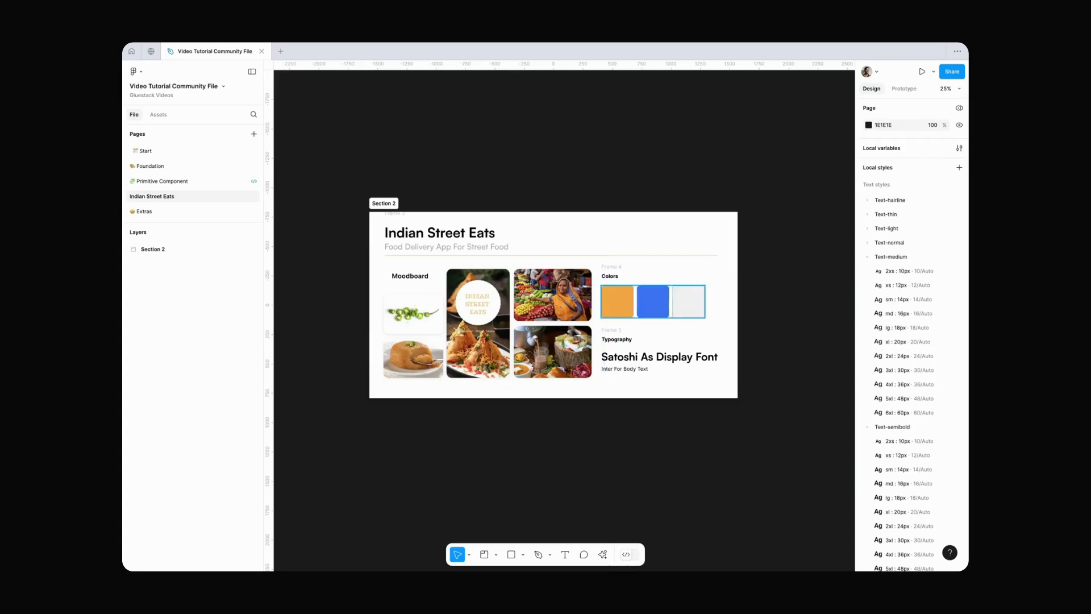
Step: Draw a new section beside the branding section on the Indian Street Eats page
{"action": "scroll", "coordinate": [630, 420], "scroll_direction": "right", "scroll_amount": 10}
{"action": "mouse_move", "coordinate": [475, 269]}
{"action": "left_mouse_down"}
{"action": "mouse_move", "coordinate": [614, 410]}
{"action": "mouse_move", "coordinate": [621, 396]}
{"action": "left_mouse_up"}
{"action": "scroll", "coordinate": [591, 346], "scroll_direction": "up", "scroll_amount": 5}
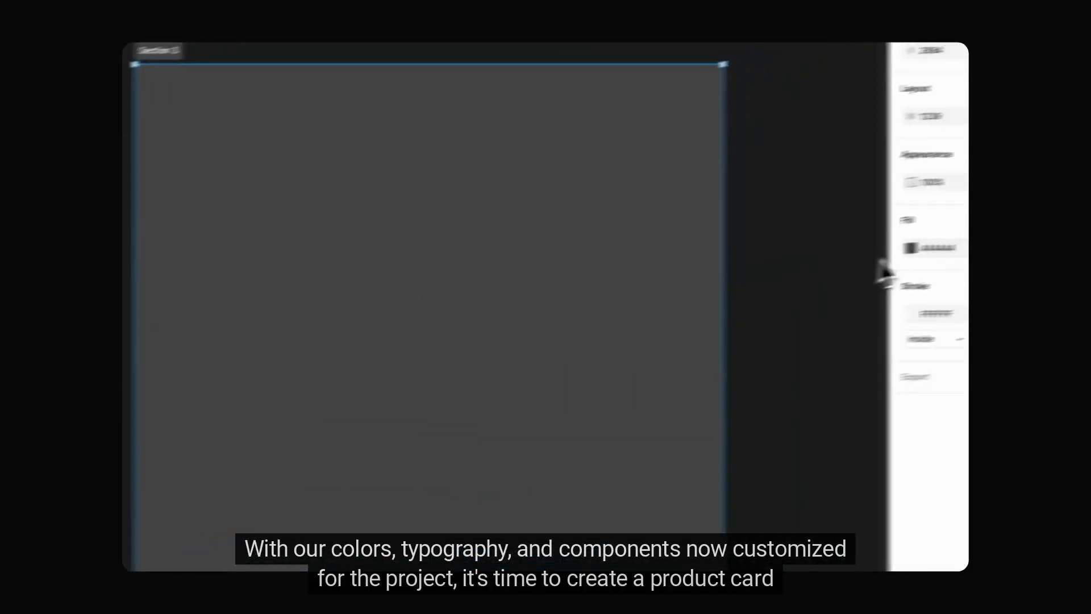
Step: Add the title text "Vada Paav Corner" in the new section with the Text-semibold md : 16px style
{"action": "key", "text": "t"}
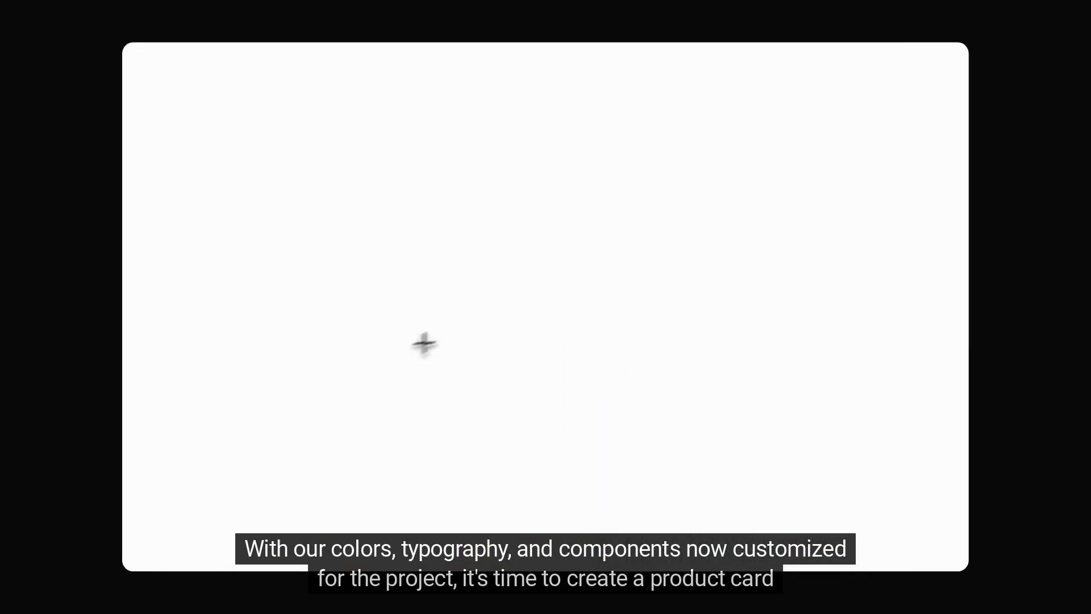
{"action": "left_click", "coordinate": [551, 333]}
{"action": "type", "text": "Vada Pa"}
{"action": "type", "text": "av Corner"}
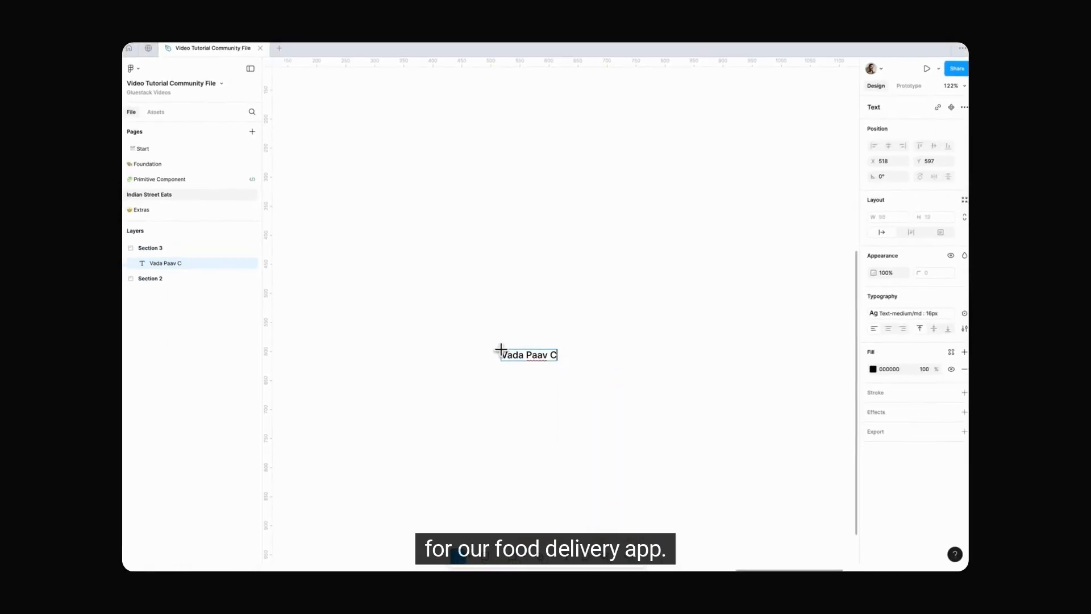
{"action": "key", "text": "Escape"}
{"action": "left_click", "coordinate": [906, 314]}
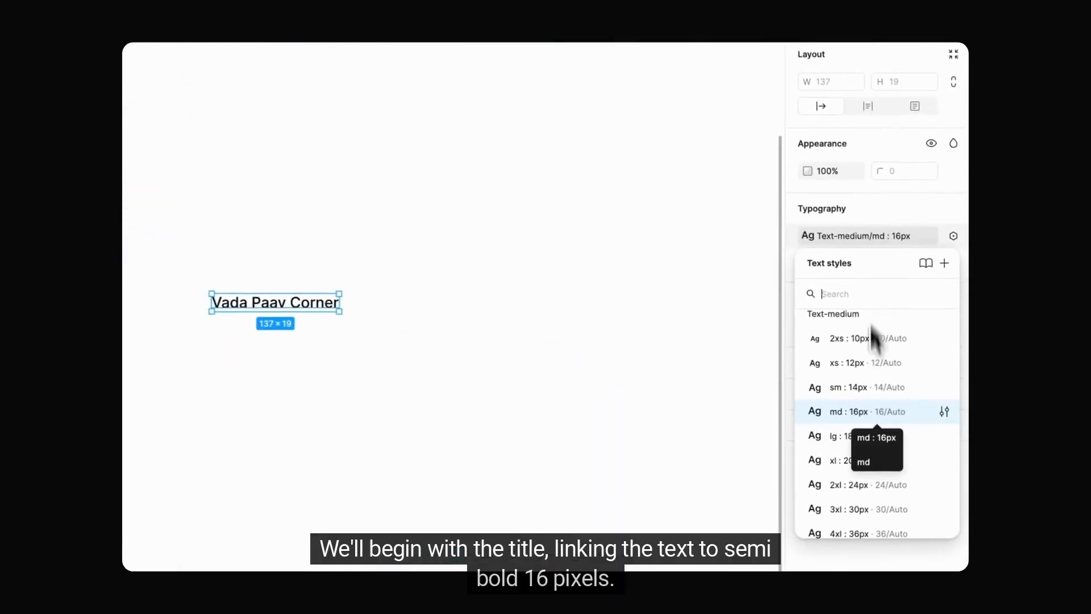
{"action": "scroll", "coordinate": [907, 425], "scroll_direction": "down", "scroll_amount": 5}
{"action": "left_click", "coordinate": [867, 437]}
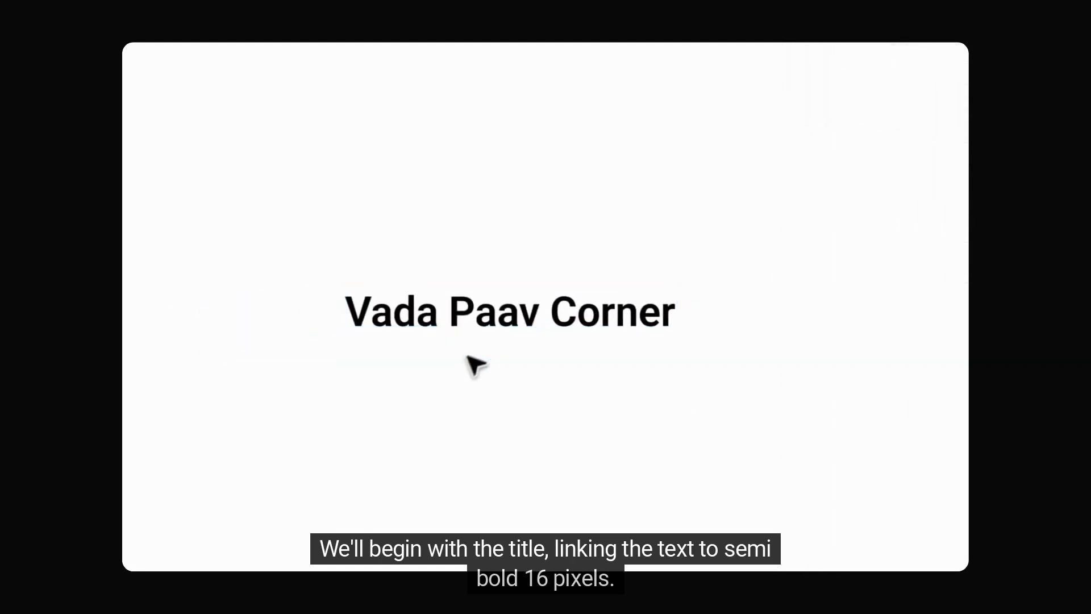
Step: Duplicate the title below itself as the rating text "4.5" in Text-normal xs : 12px, shifted right to leave icon space
{"action": "left_click_drag", "start_coordinate": [440, 286], "coordinate": [441, 358]}
{"action": "double_click", "coordinate": [423, 364]}
{"action": "type", "text": "4.5"}
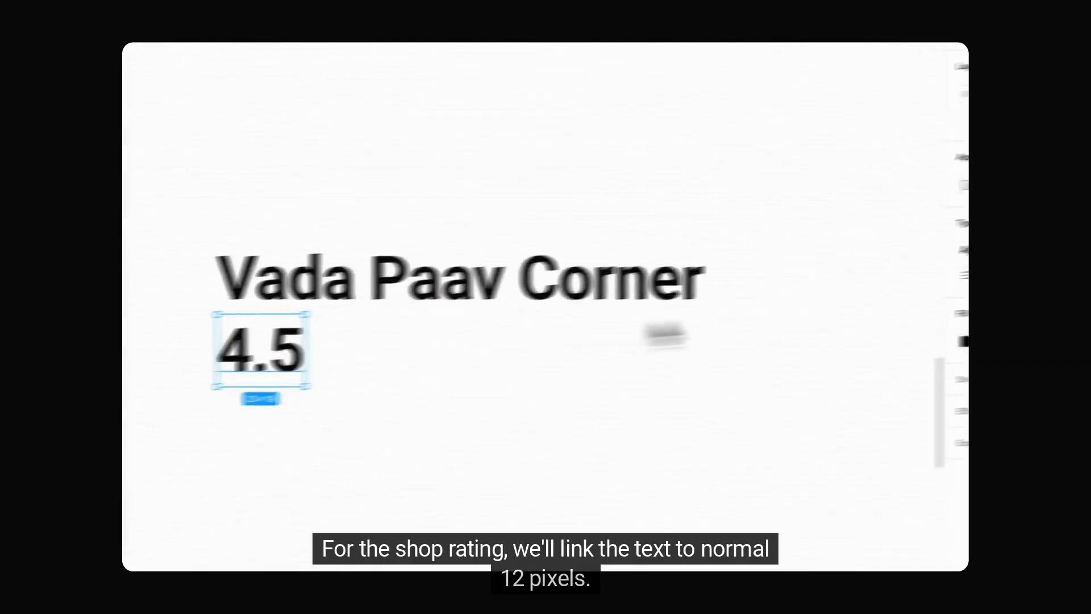
{"action": "left_click", "coordinate": [907, 264]}
{"action": "scroll", "coordinate": [881, 362], "scroll_direction": "up", "scroll_amount": 8}
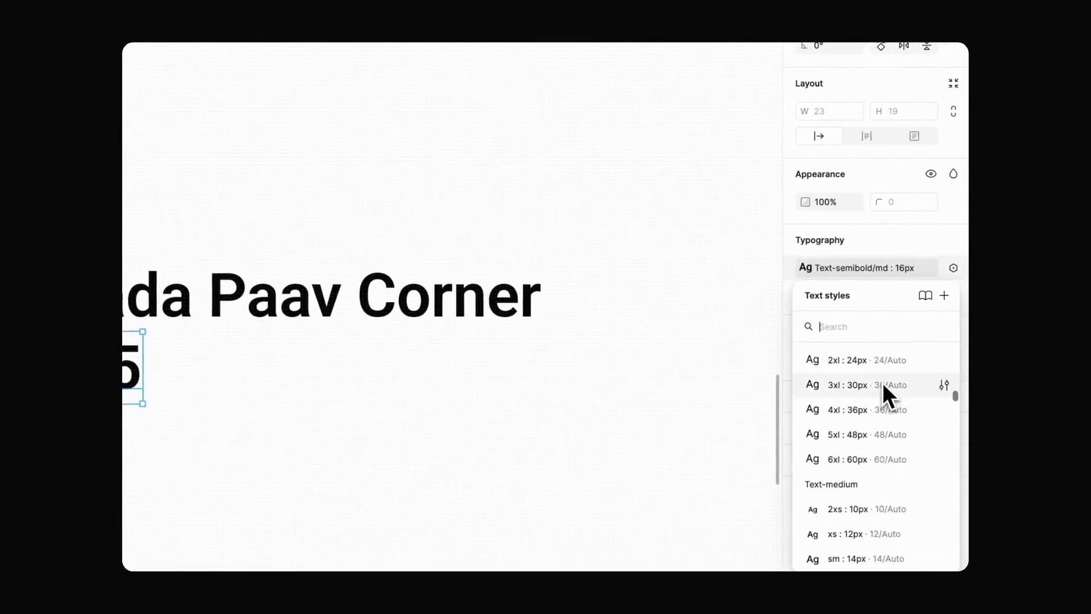
{"action": "scroll", "coordinate": [882, 383], "scroll_direction": "up", "scroll_amount": 5}
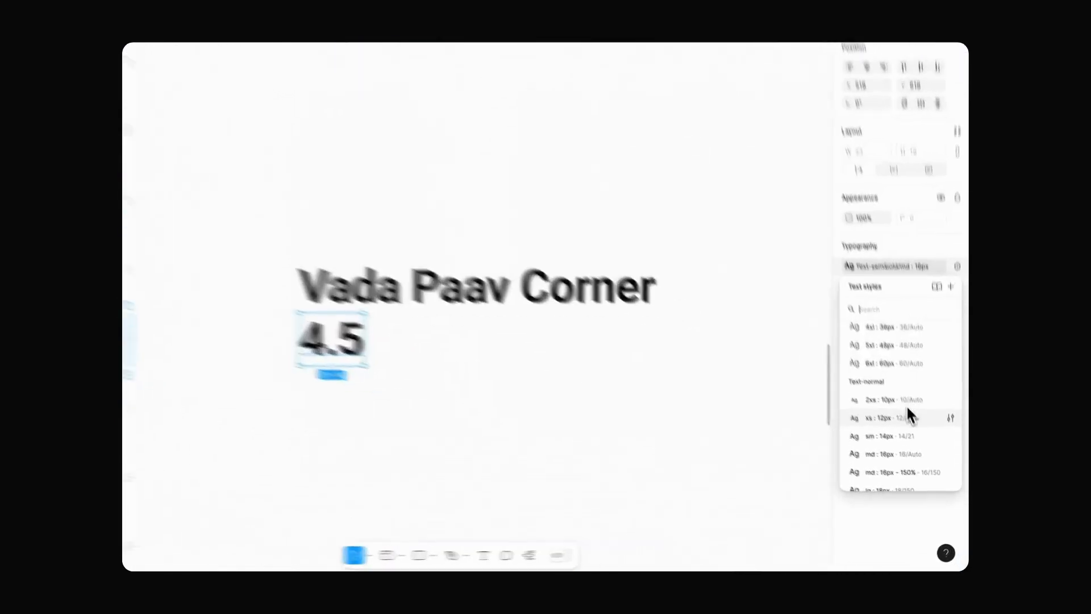
{"action": "left_click", "coordinate": [883, 470]}
{"action": "left_click", "coordinate": [287, 376]}
{"action": "left_click_drag", "start_coordinate": [324, 328], "coordinate": [400, 329]}
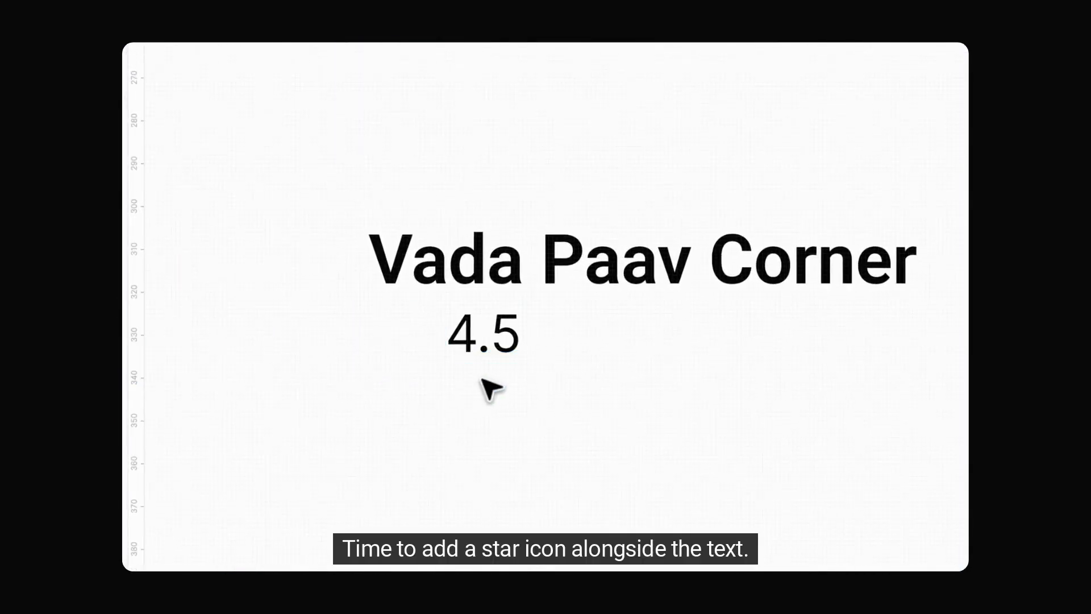
Step: Find the Repository Fluent system iconography library with "fluent" and add it to the file
{"action": "left_click", "coordinate": [251, 130]}
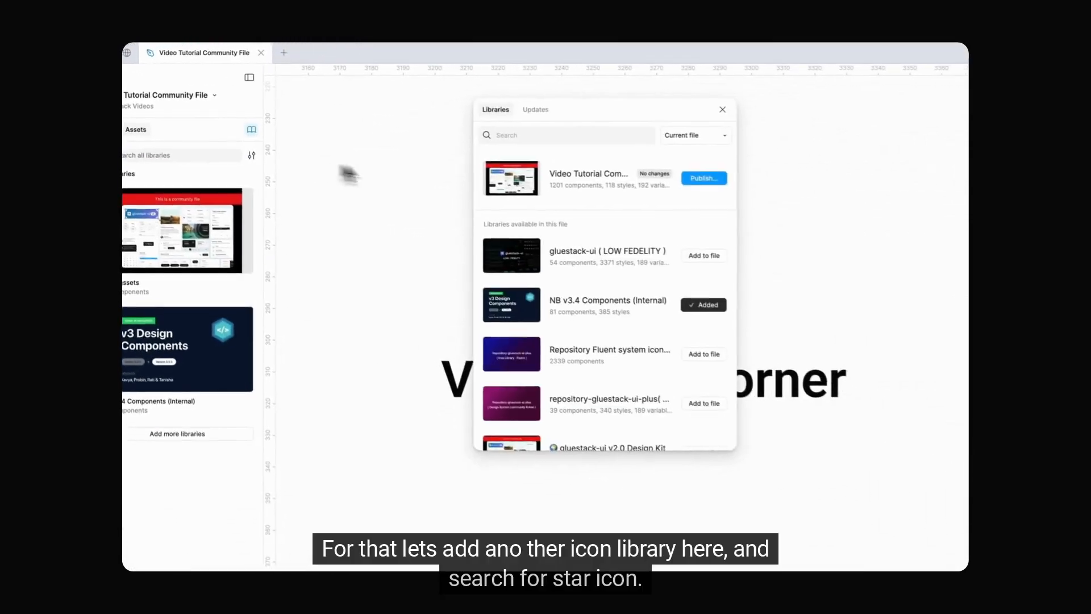
{"action": "left_click", "coordinate": [577, 134]}
{"action": "type", "text": "fluent"}
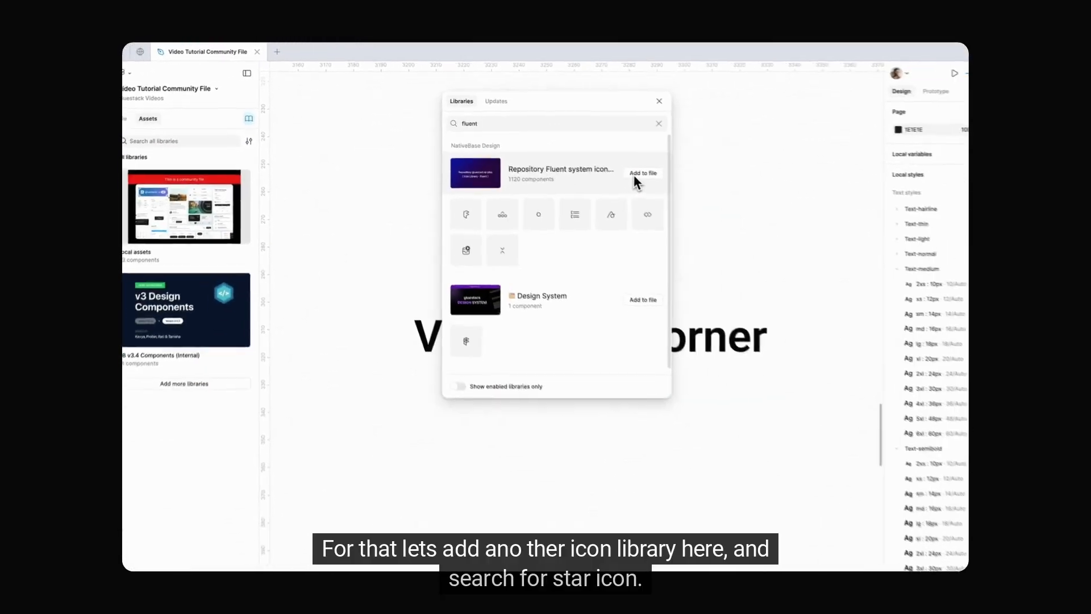
{"action": "left_click", "coordinate": [636, 173]}
{"action": "left_click", "coordinate": [659, 100]}
Step: Search the assets for "star" and place the Fluent Star icon before the 4.5 rating
{"action": "left_click", "coordinate": [181, 141]}
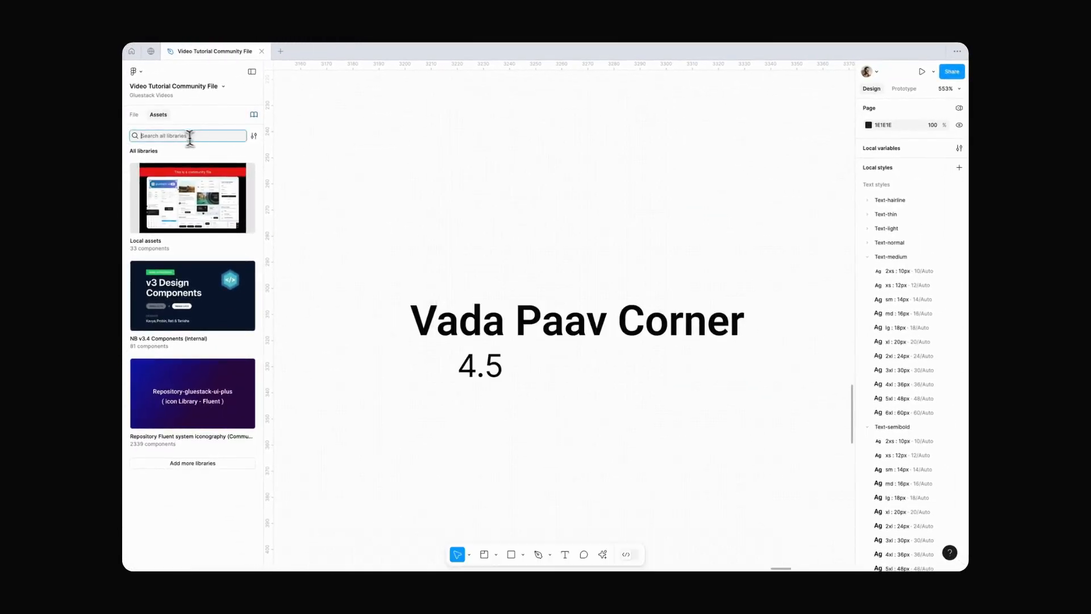
{"action": "type", "text": "star"}
{"action": "scroll", "coordinate": [207, 341], "scroll_direction": "down", "scroll_amount": 5}
{"action": "scroll", "coordinate": [212, 343], "scroll_direction": "up", "scroll_amount": 5}
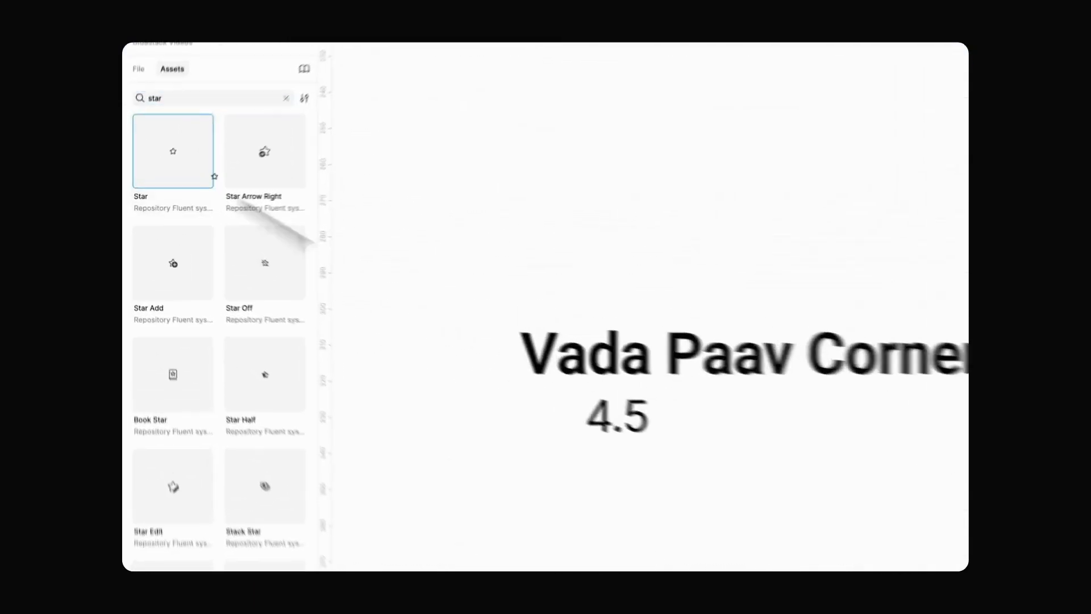
{"action": "left_click_drag", "start_coordinate": [214, 176], "coordinate": [397, 444]}
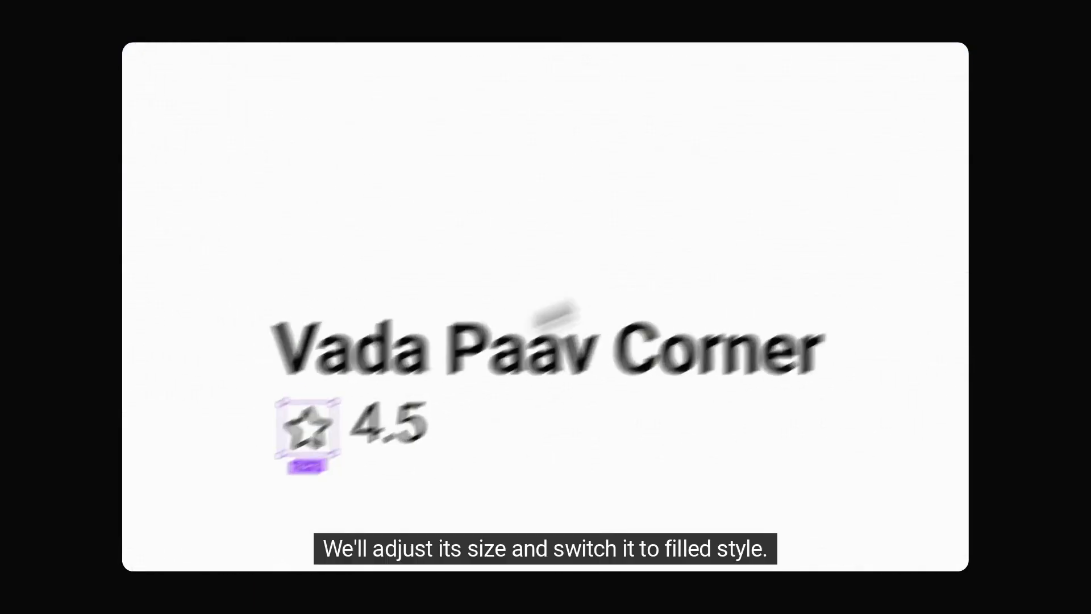
Step: Switch the star icon to the Filled theme and scale it to 10 px
{"action": "left_click", "coordinate": [955, 192]}
{"action": "left_click", "coordinate": [926, 218]}
{"action": "key", "text": "k"}
{"action": "left_click", "coordinate": [894, 275]}
{"action": "type", "text": "10"}
{"action": "key", "text": "Return"}
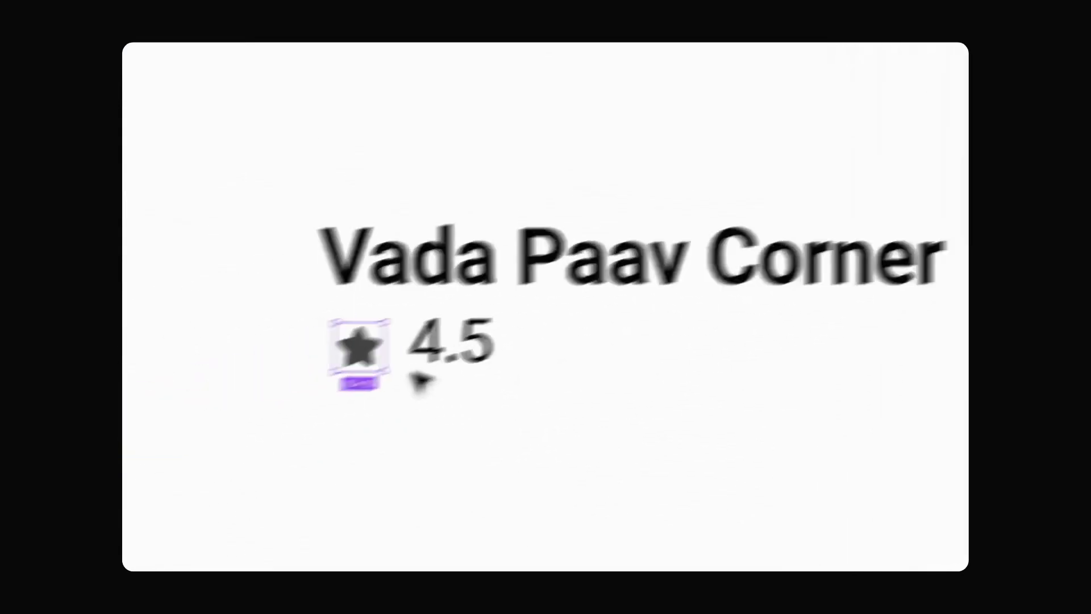
Step: Wrap the star in an auto layout frame with 2 px padding and a light Secondary fill
{"action": "key", "text": "shift+a"}
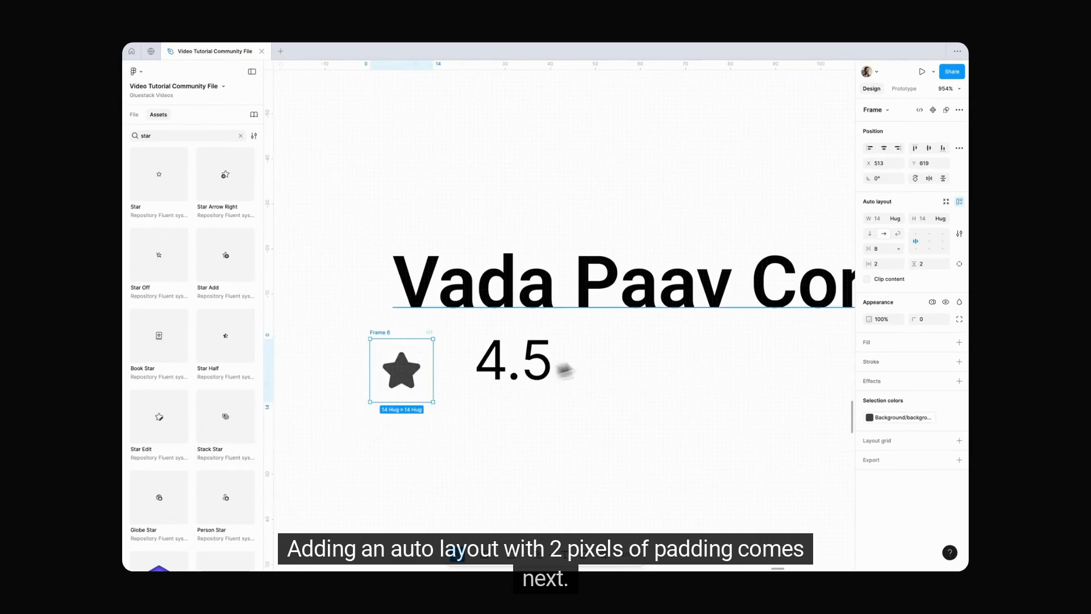
{"action": "left_click", "coordinate": [868, 359]}
{"action": "left_click", "coordinate": [796, 322]}
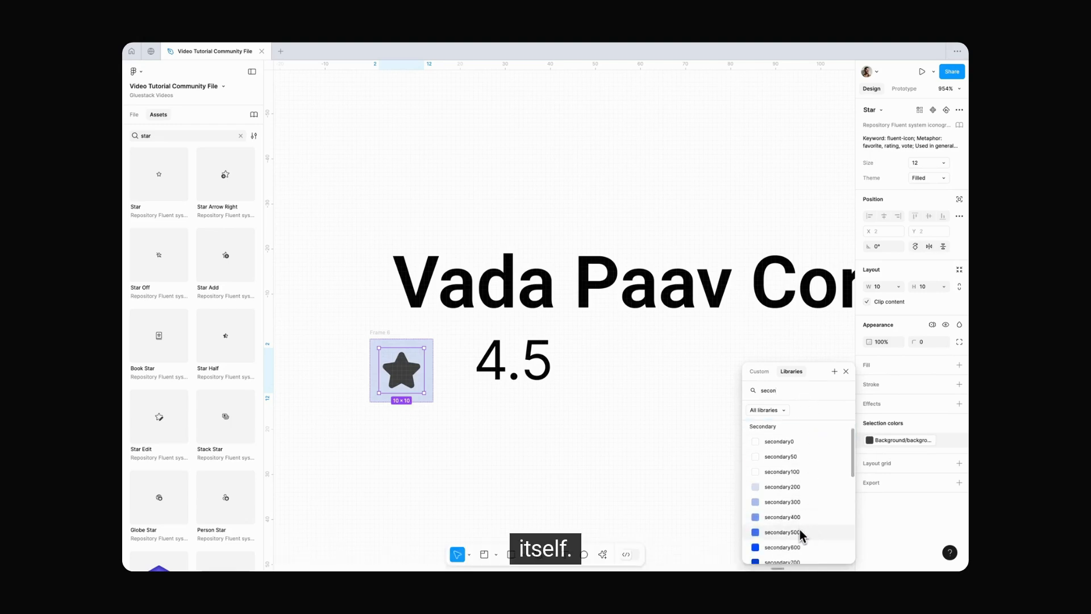
Step: Recolor the star icon with the secondary500 variable
{"action": "left_click", "coordinate": [710, 519]}
{"action": "scroll", "coordinate": [710, 519], "scroll_direction": "left", "scroll_amount": 1}
{"action": "scroll", "coordinate": [709, 519], "scroll_direction": "down", "scroll_amount": 2}
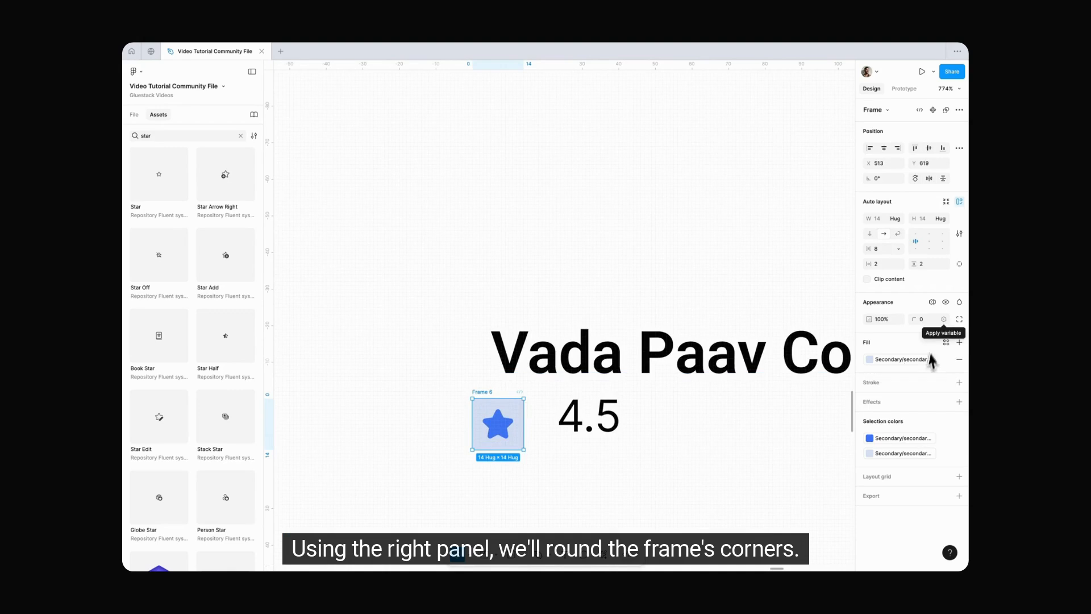
Step: Fully round the star frame's corners with a border radius variable and align the frame with the title's left edge
{"action": "left_click", "coordinate": [944, 319]}
{"action": "type", "text": "radiu"}
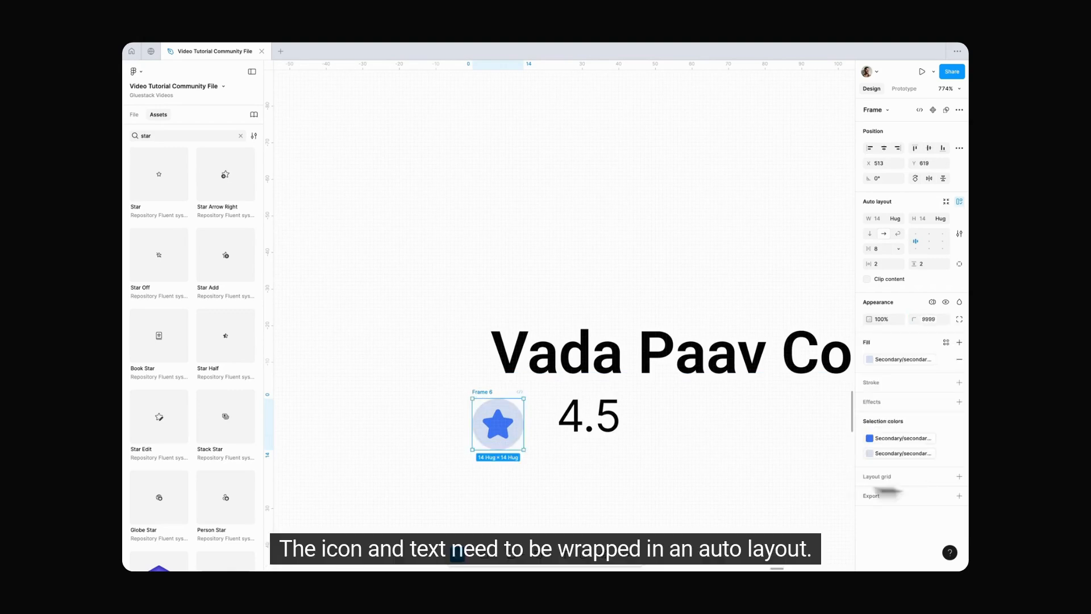
{"action": "left_click_drag", "start_coordinate": [475, 392], "coordinate": [493, 391]}
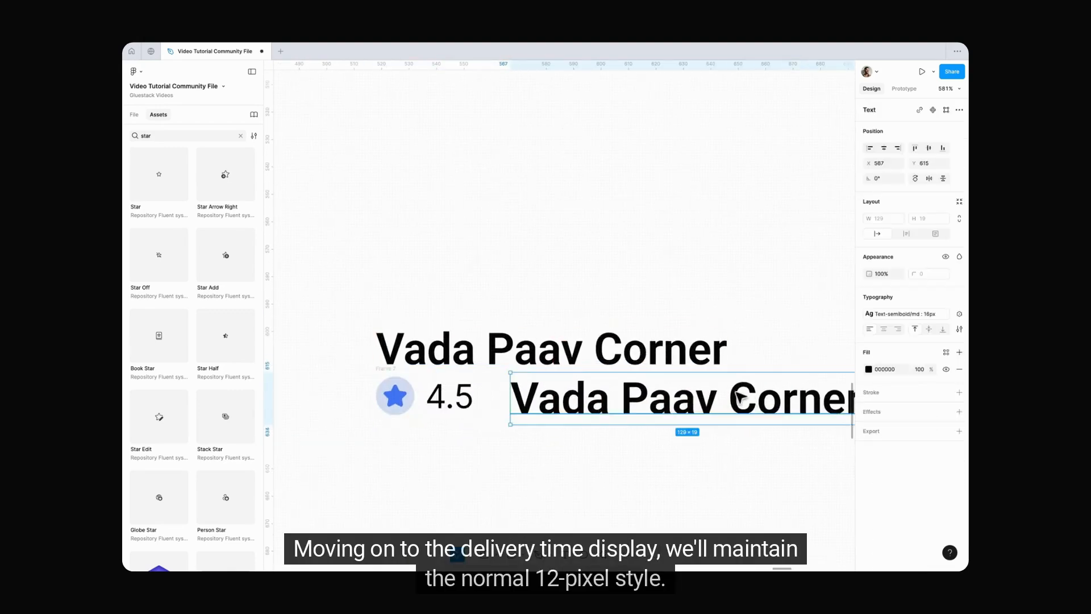
Step: Add the delivery time text "20-25 min" beside the rating in the Text-normal xs : 12px style
{"action": "key", "text": "Return"}
{"action": "type", "text": "20-25 min"}
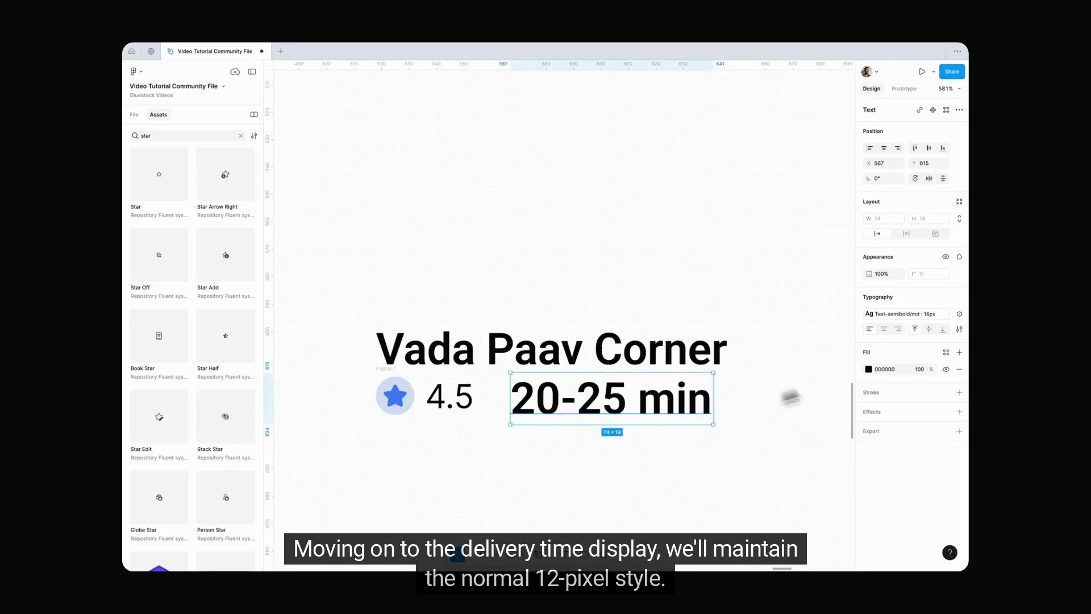
{"action": "left_click", "coordinate": [906, 314]}
{"action": "type", "text": "nor"}
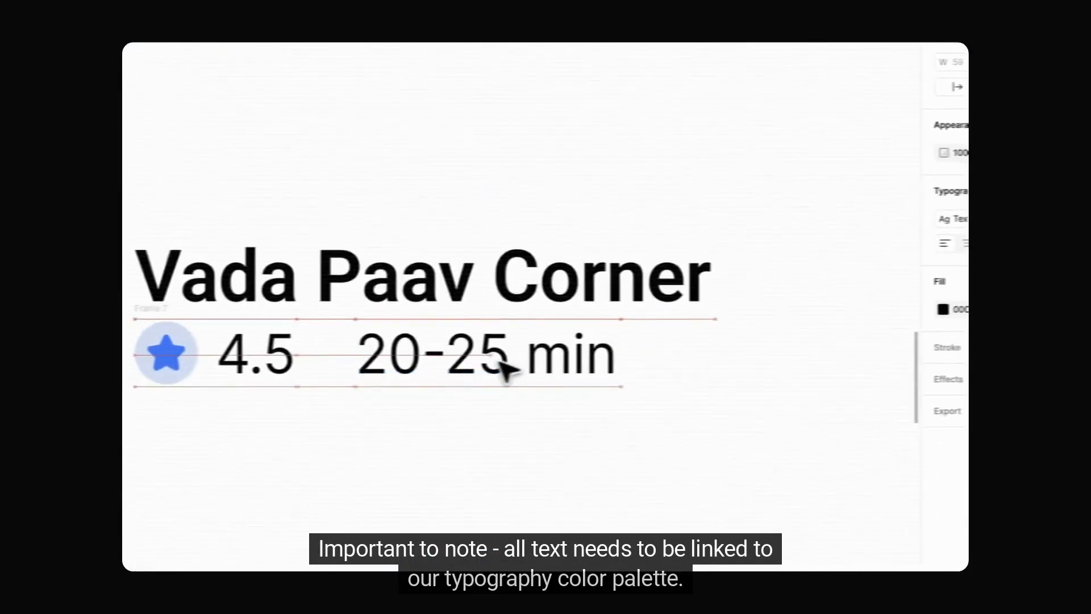
{"action": "left_click", "coordinate": [506, 369]}
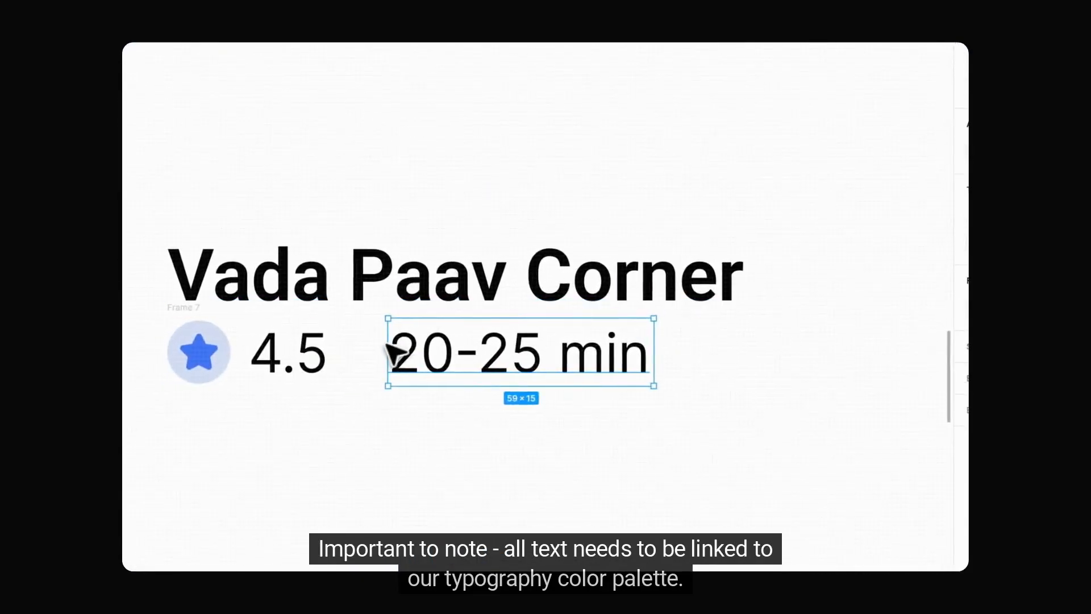
Step: Link the delivery time text's fill to the typography950 color variable
{"action": "left_click", "coordinate": [849, 297]}
{"action": "left_click", "coordinate": [723, 193]}
{"action": "left_click", "coordinate": [692, 222]}
{"action": "type", "text": "typ"}
{"action": "scroll", "coordinate": [694, 391], "scroll_direction": "down", "scroll_amount": 3}
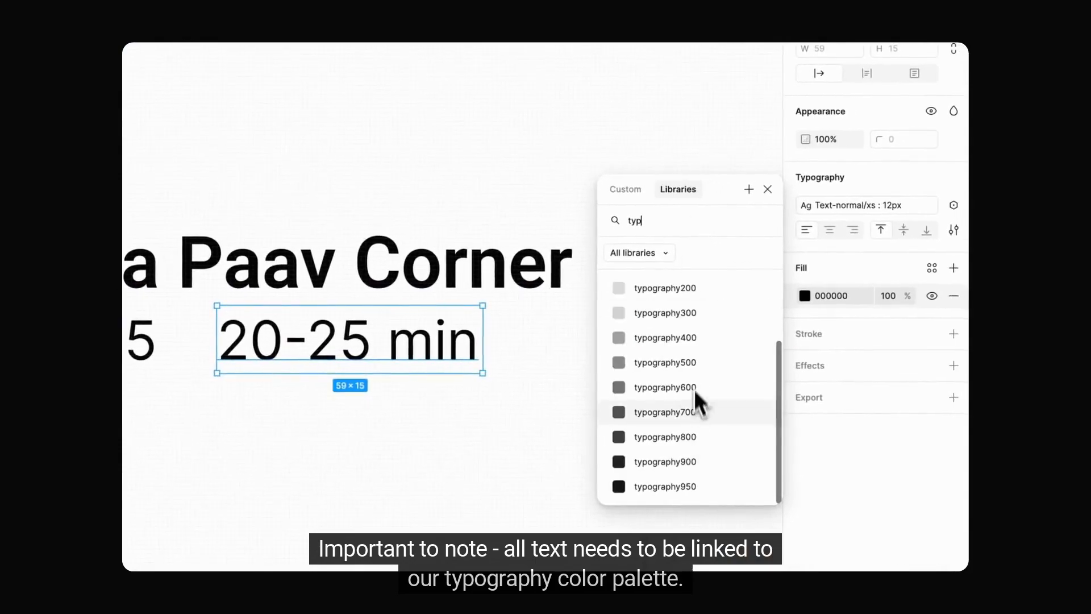
{"action": "left_click", "coordinate": [702, 482]}
Step: Link the 4.5 rating text's fill to the typography950 color variable
{"action": "left_click", "coordinate": [140, 341]}
{"action": "left_click", "coordinate": [805, 296]}
{"action": "left_click", "coordinate": [678, 189]}
{"action": "left_click", "coordinate": [678, 220]}
{"action": "type", "text": "typ"}
{"action": "scroll", "coordinate": [691, 342], "scroll_direction": "down", "scroll_amount": 3}
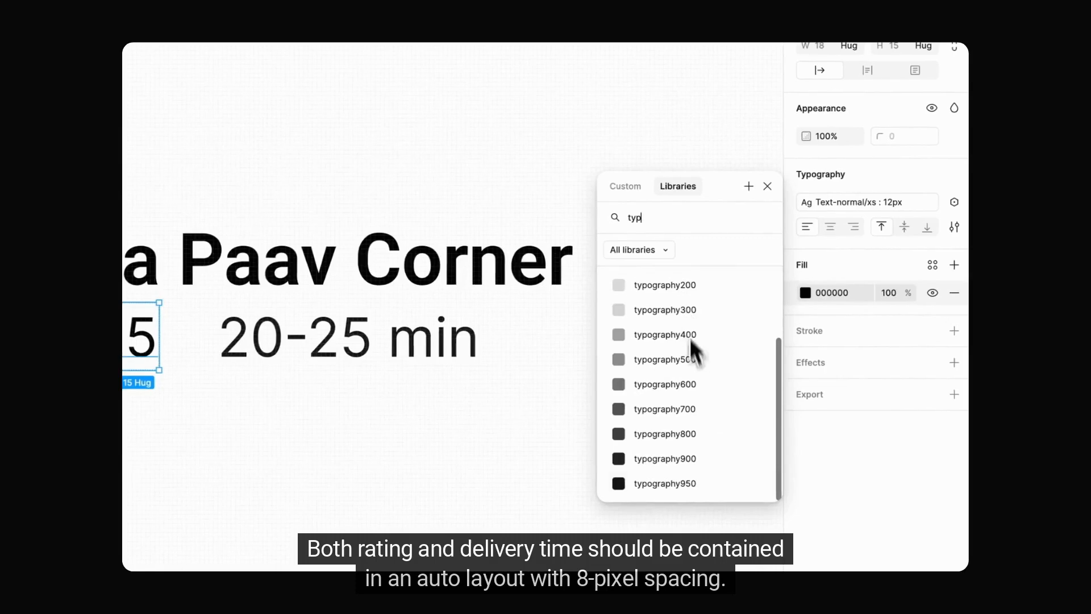
{"action": "left_click", "coordinate": [687, 483]}
Step: Link the Vada Paav Corner title's fill to the typography950 color variable
{"action": "left_click", "coordinate": [452, 291]}
{"action": "left_click", "coordinate": [805, 292]}
{"action": "left_click", "coordinate": [686, 218]}
{"action": "type", "text": "typ"}
{"action": "scroll", "coordinate": [687, 341], "scroll_direction": "down", "scroll_amount": 3}
{"action": "left_click", "coordinate": [682, 482]}
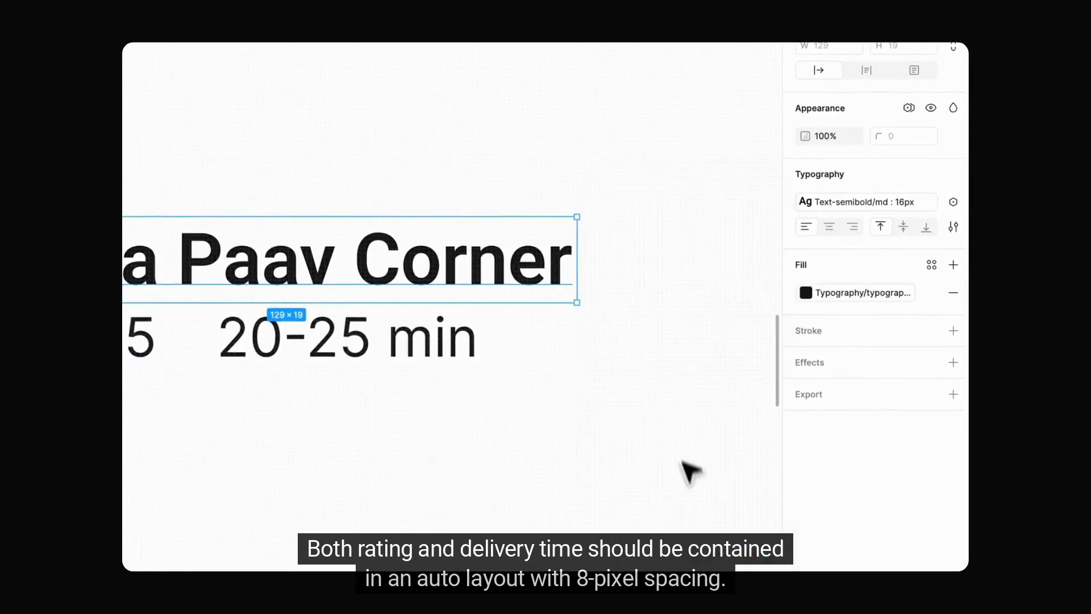
Step: Wrap the rating and the delivery time in an auto layout with the 8 px spacing variable
{"action": "left_click", "coordinate": [266, 327]}
{"action": "left_click", "coordinate": [141, 339], "text": "shift"}
{"action": "key", "text": "shift+a"}
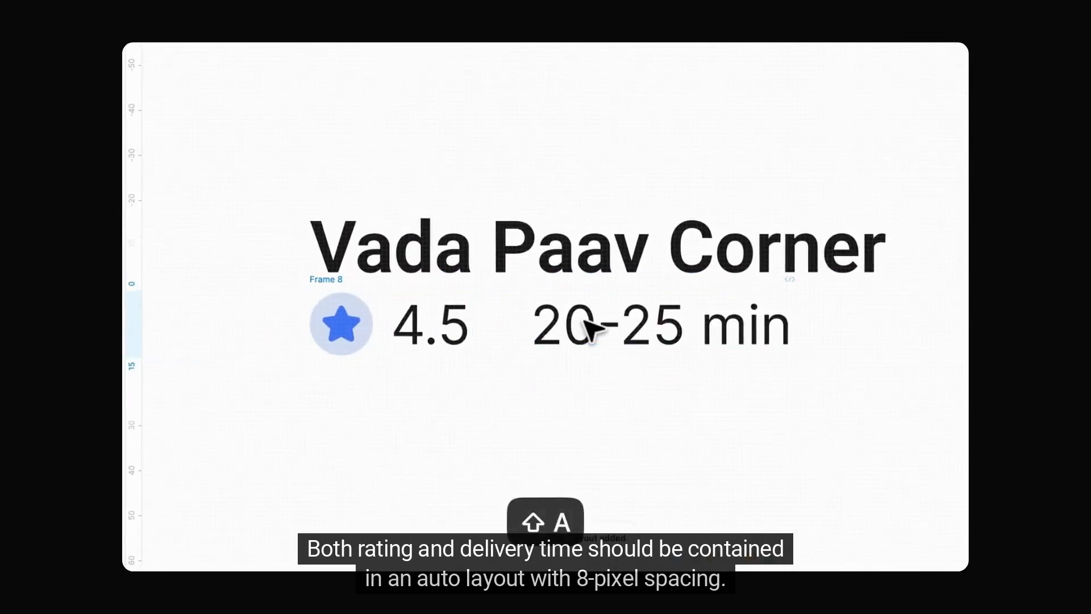
{"action": "left_click", "coordinate": [904, 256]}
{"action": "left_click", "coordinate": [881, 229]}
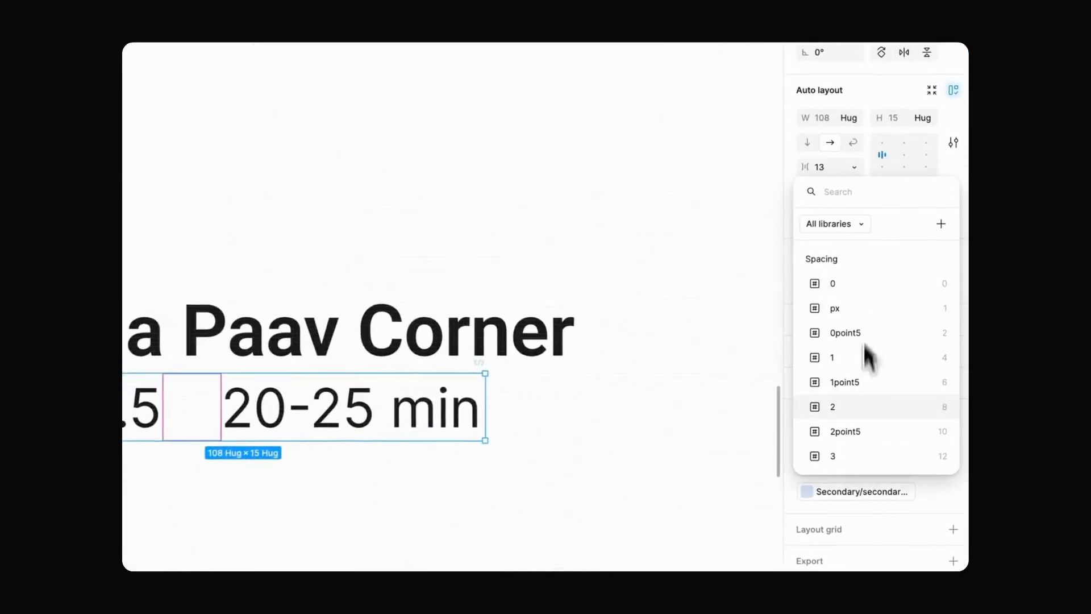
{"action": "left_click", "coordinate": [831, 407]}
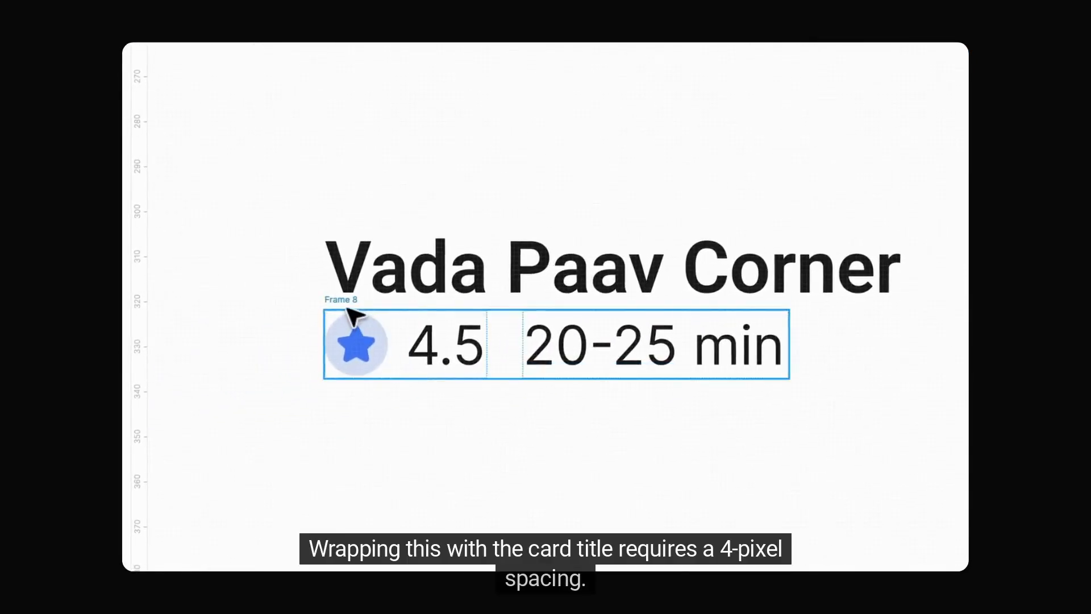
Step: Wrap the title and the rating row in a vertical auto layout with 4 px spacing
{"action": "key", "text": "shift+a"}
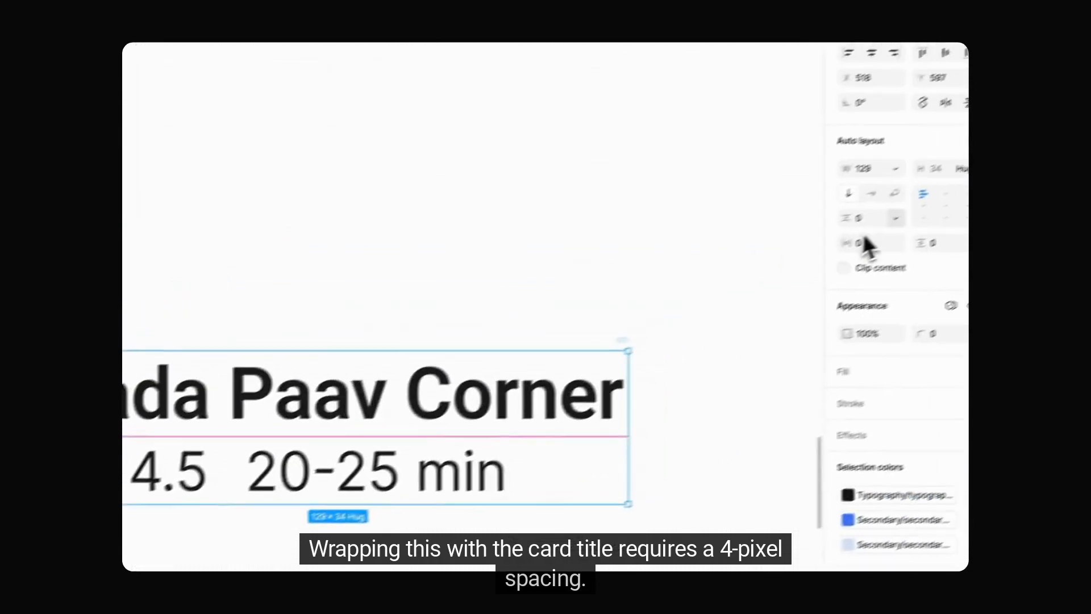
{"action": "left_click", "coordinate": [867, 233]}
{"action": "left_click", "coordinate": [863, 281]}
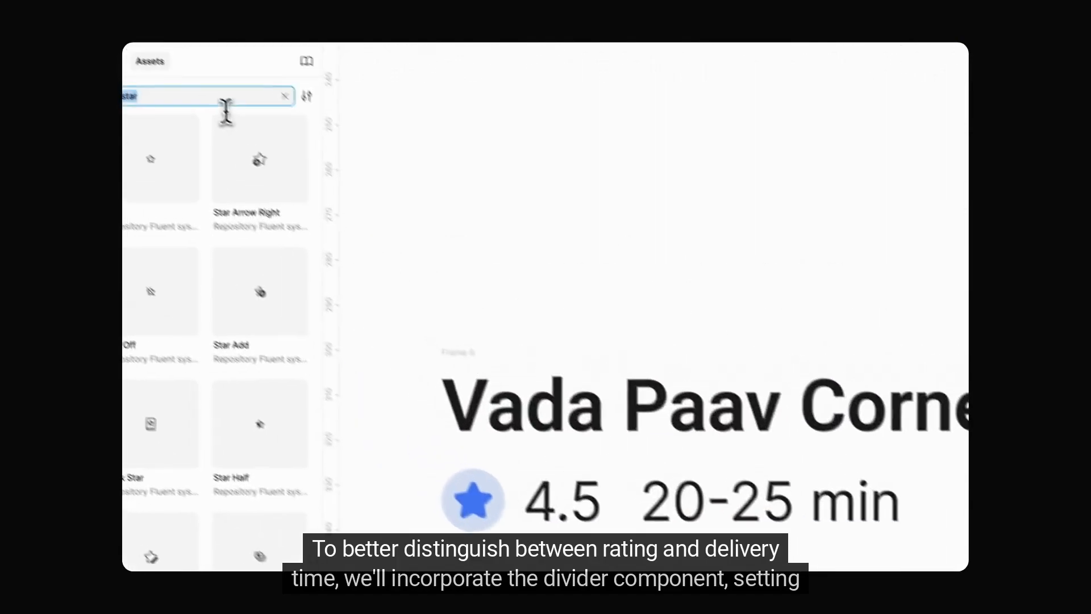
Step: Insert the vertical Divider component between the rating and the delivery time and set it to fill the row
{"action": "type", "text": "divider"}
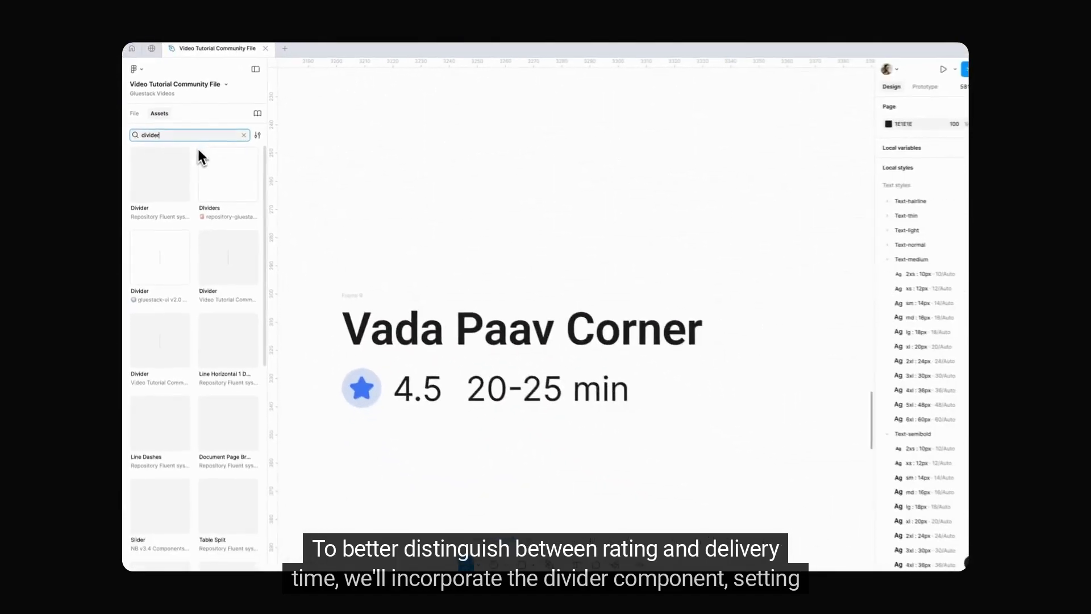
{"action": "left_click_drag", "start_coordinate": [159, 255], "coordinate": [447, 364]}
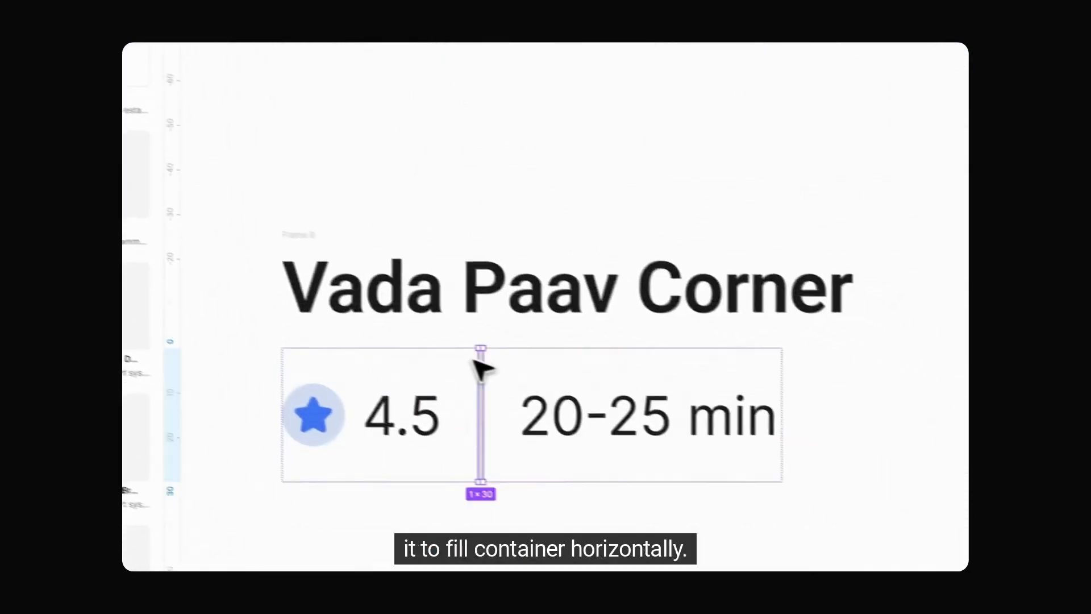
{"action": "left_click", "coordinate": [945, 252]}
{"action": "left_click", "coordinate": [653, 352]}
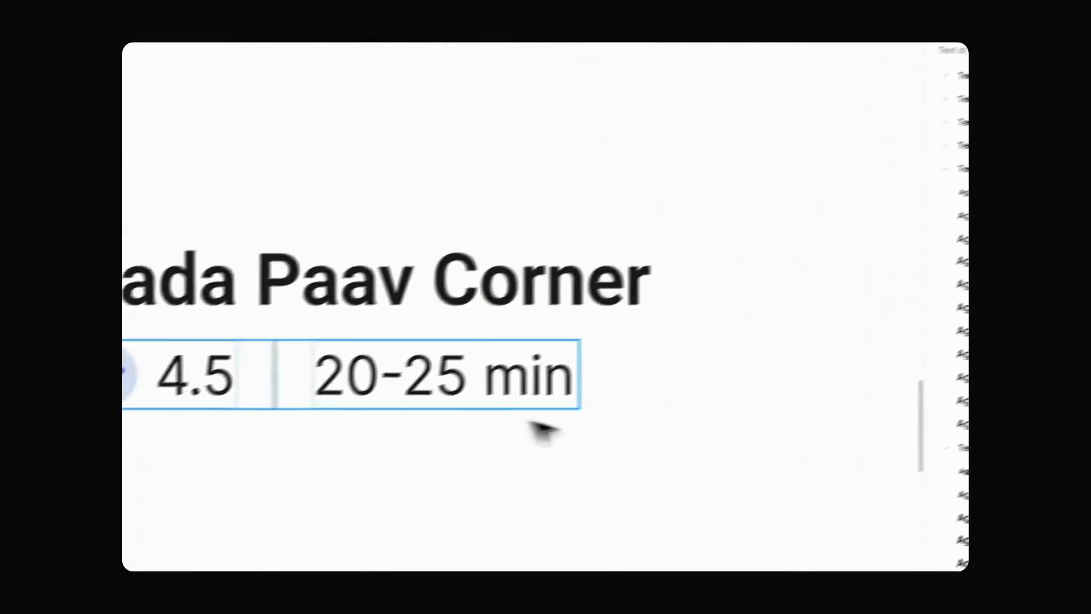
Step: Draw an image frame of about 140 × 78 px directly above the card title
{"action": "scroll", "coordinate": [431, 312], "scroll_direction": "down", "scroll_amount": 3}
{"action": "left_click", "coordinate": [430, 297]}
{"action": "key", "text": "f"}
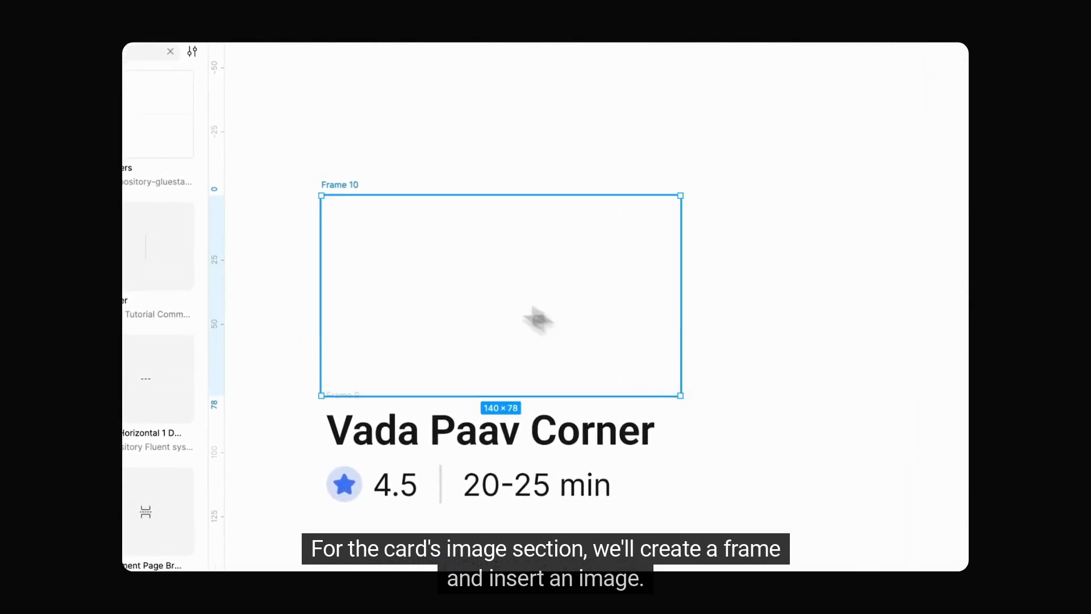
Step: Fill the new frame with the vada paav photo uploaded from the computer
{"action": "left_click", "coordinate": [830, 298]}
{"action": "left_click", "coordinate": [655, 311]}
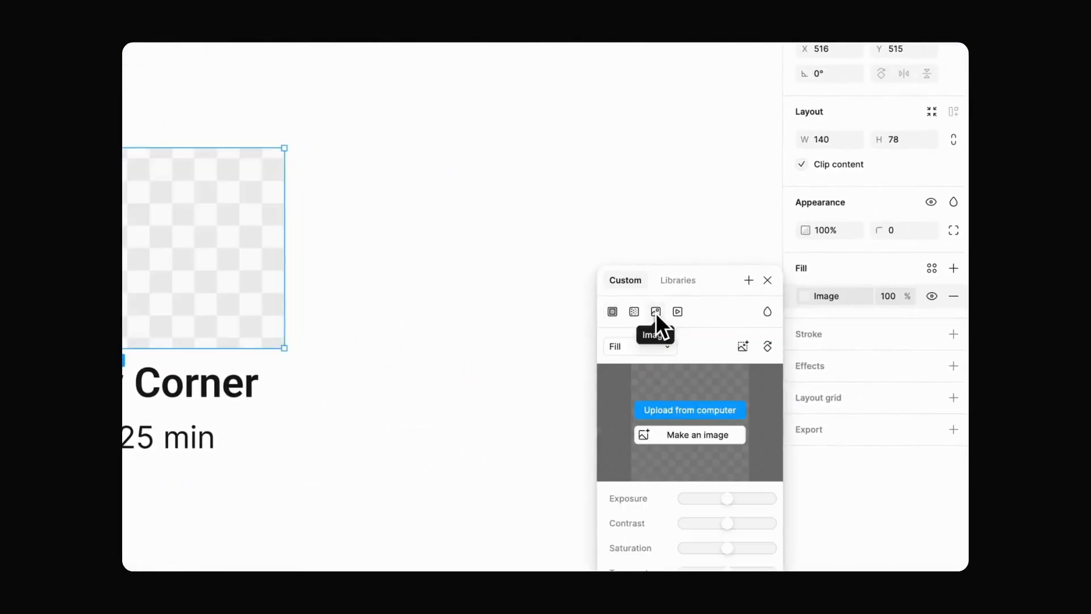
{"action": "left_click", "coordinate": [681, 410]}
{"action": "left_click", "coordinate": [280, 136]}
{"action": "left_click", "coordinate": [704, 382]}
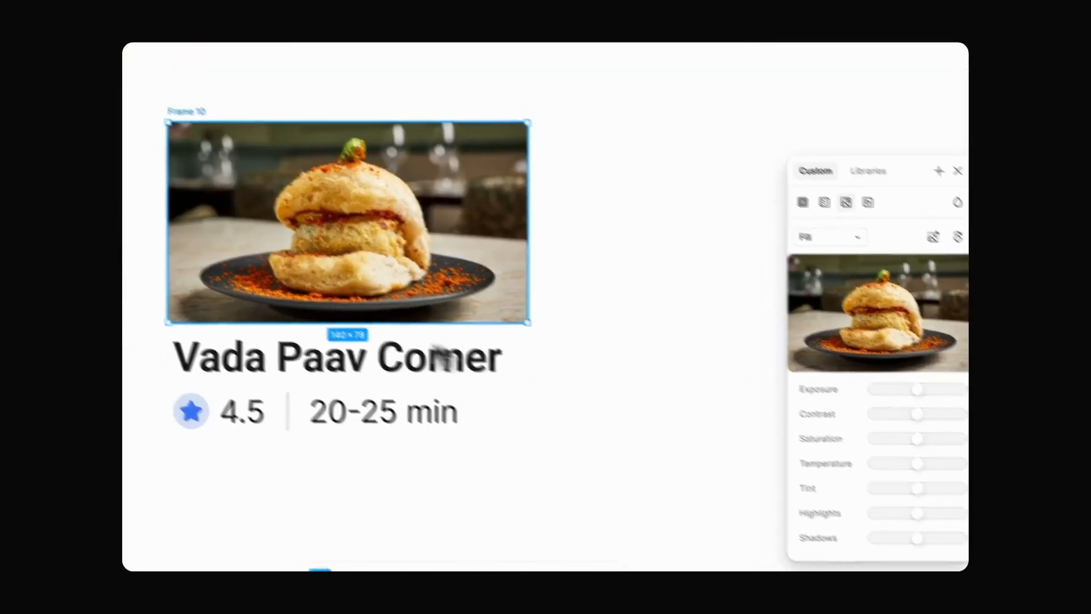
Step: Enlarge the image frame to about 156 × 95 px
{"action": "left_click", "coordinate": [554, 250]}
{"action": "left_click", "coordinate": [516, 201]}
{"action": "left_click_drag", "start_coordinate": [529, 213], "coordinate": [570, 217]}
{"action": "left_click_drag", "start_coordinate": [395, 233], "coordinate": [395, 187]}
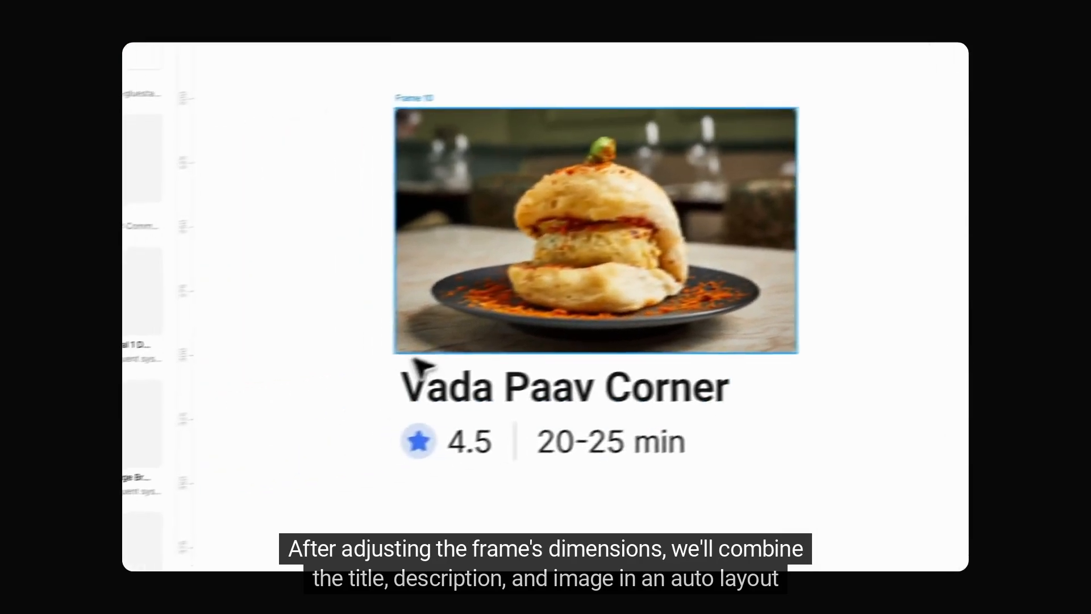
Step: Wrap the image and the title block in a vertical auto layout with the 6 px spacing variable
{"action": "scroll", "coordinate": [414, 359], "scroll_direction": "up", "scroll_amount": 5}
{"action": "scroll", "coordinate": [413, 343], "scroll_direction": "down", "scroll_amount": 6}
{"action": "scroll", "coordinate": [414, 358], "scroll_direction": "up", "scroll_amount": 1}
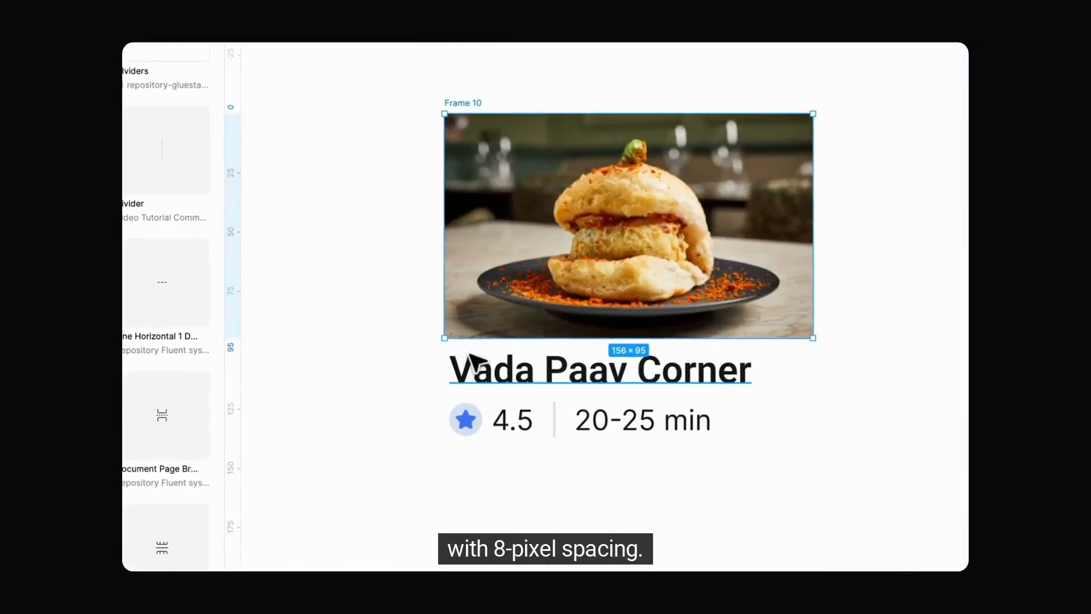
{"action": "left_click", "coordinate": [422, 364]}
{"action": "scroll", "coordinate": [422, 362], "scroll_direction": "up", "scroll_amount": 3}
{"action": "left_click", "coordinate": [451, 340]}
{"action": "scroll", "coordinate": [451, 340], "scroll_direction": "down", "scroll_amount": 5}
{"action": "scroll", "coordinate": [482, 275], "scroll_direction": "up", "scroll_amount": 2}
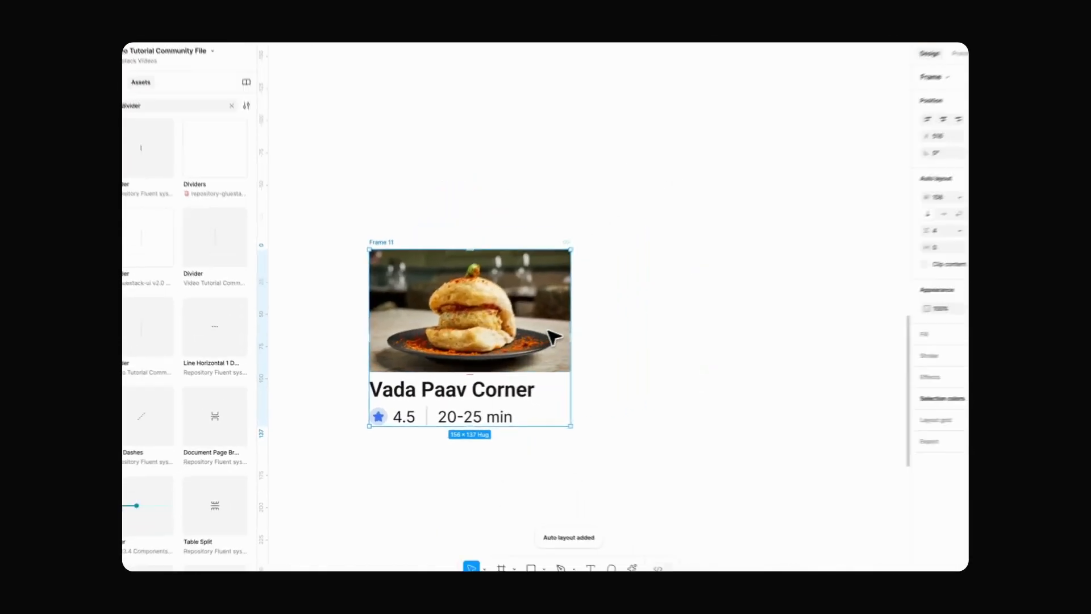
{"action": "left_click", "coordinate": [904, 245]}
{"action": "left_click", "coordinate": [881, 225]}
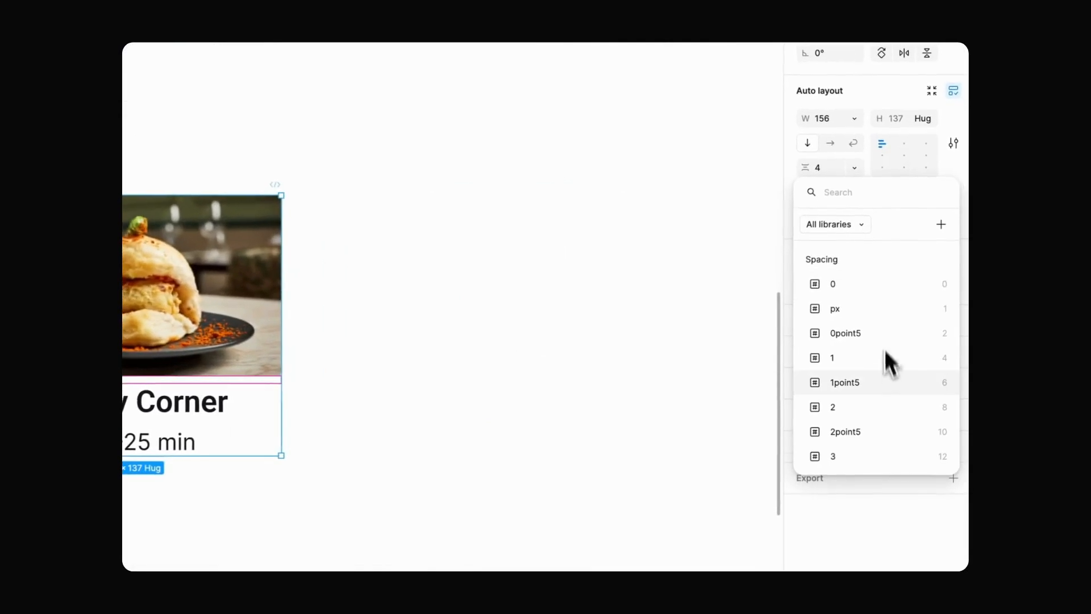
{"action": "left_click", "coordinate": [887, 382]}
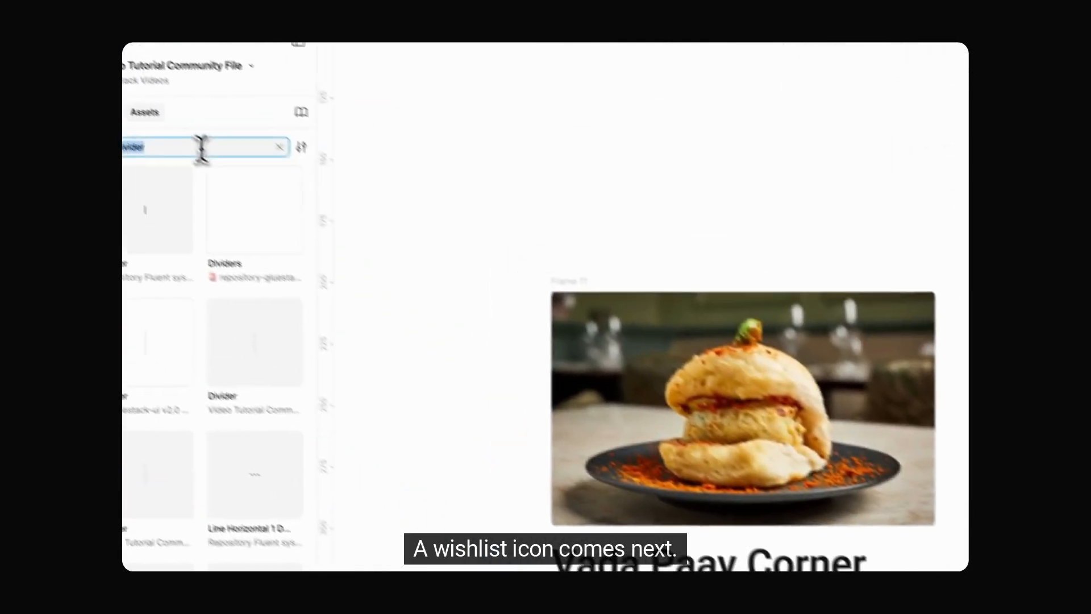
Step: Add a Heart icon between the image and the title at size 16 in the filled style
{"action": "type", "text": "heart"}
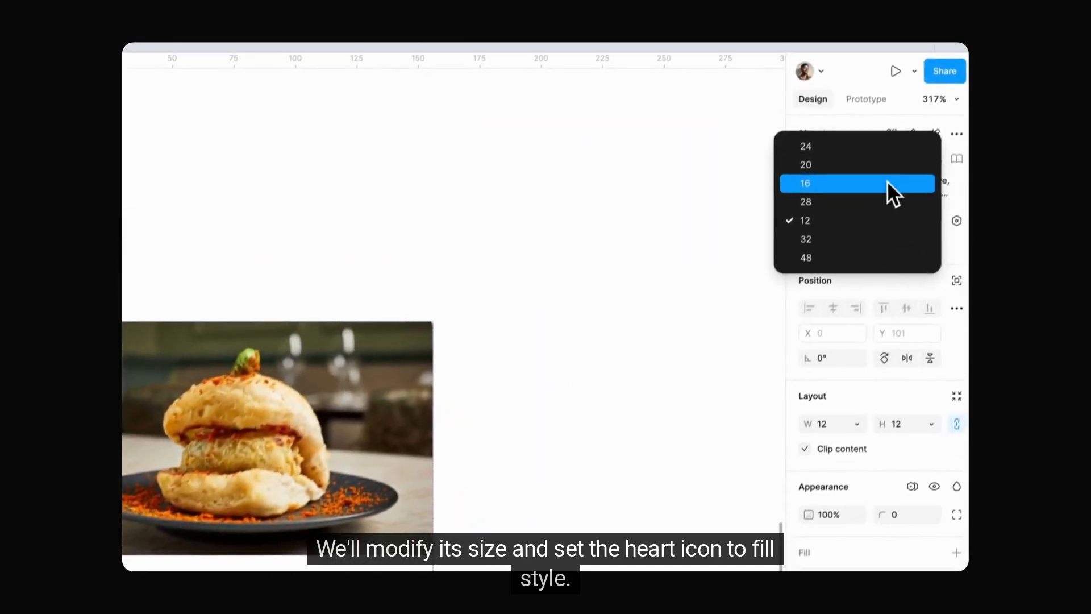
{"action": "left_click", "coordinate": [888, 180]}
{"action": "left_click", "coordinate": [937, 211]}
{"action": "left_click", "coordinate": [814, 230]}
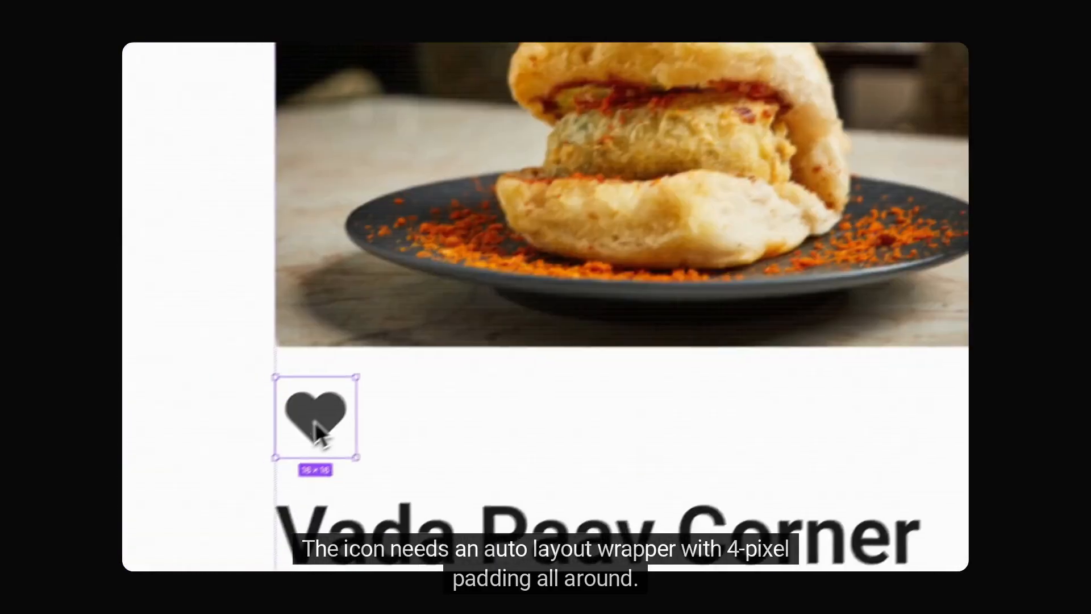
Step: Wrap the heart icon in an auto layout frame with 4 px horizontal and vertical padding
{"action": "key", "text": "shift+a"}
{"action": "left_click", "coordinate": [954, 211]}
{"action": "left_click", "coordinate": [937, 402]}
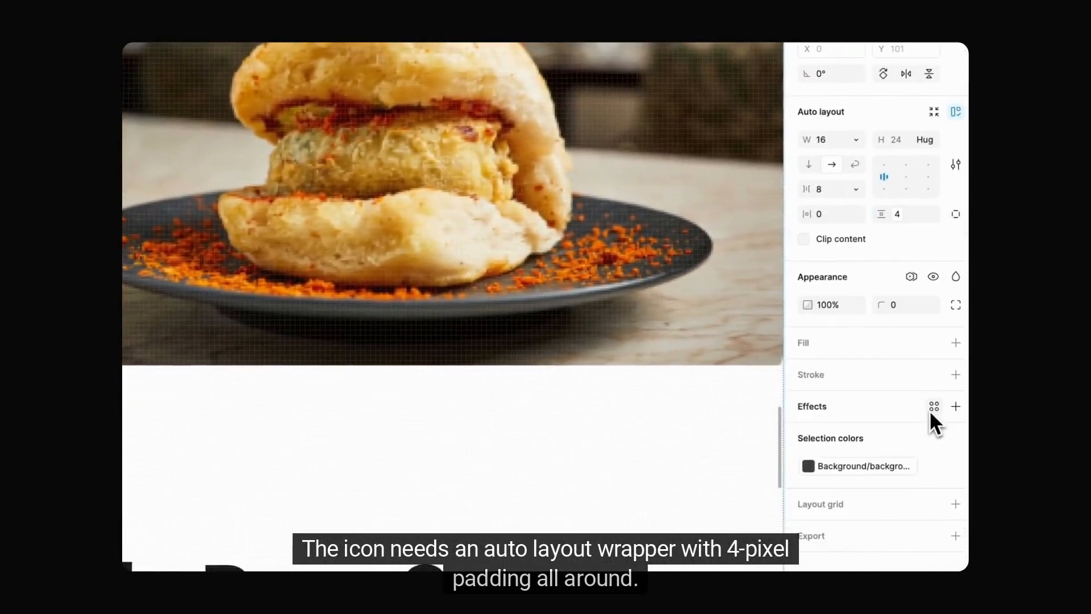
{"action": "left_click", "coordinate": [854, 215]}
{"action": "left_click", "coordinate": [859, 404]}
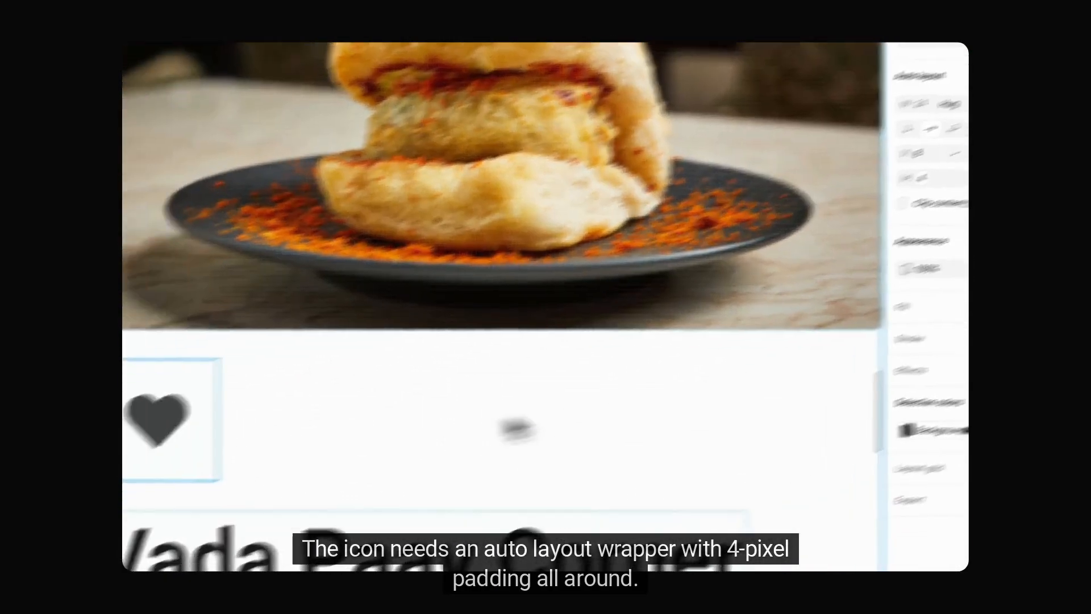
{"action": "scroll", "coordinate": [252, 434], "scroll_direction": "down", "scroll_amount": 5}
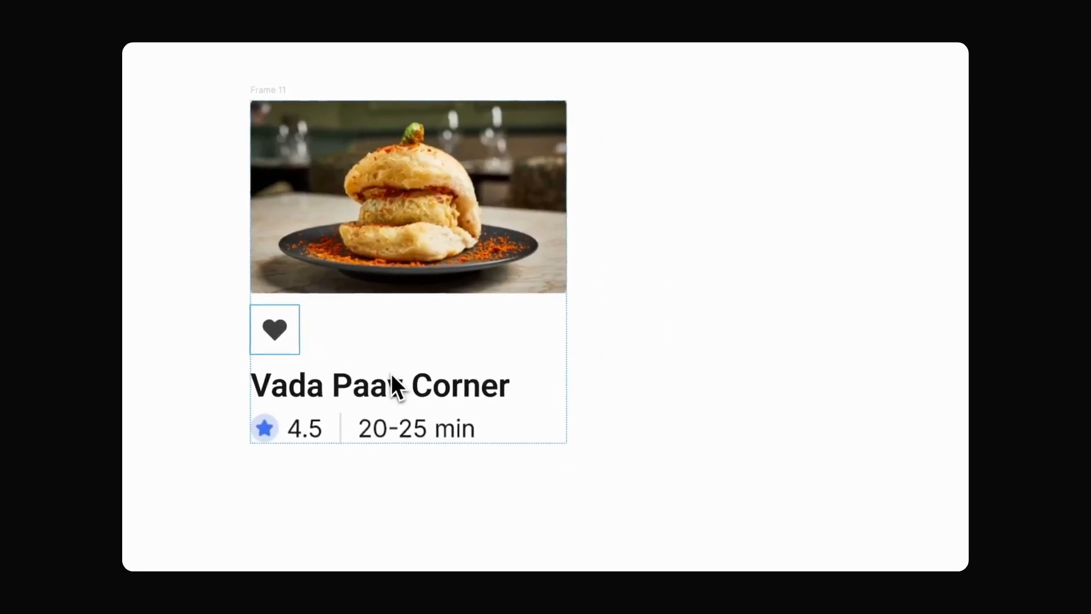
Step: Add a fill to the heart's frame using the primary200 variable
{"action": "left_click", "coordinate": [959, 343]}
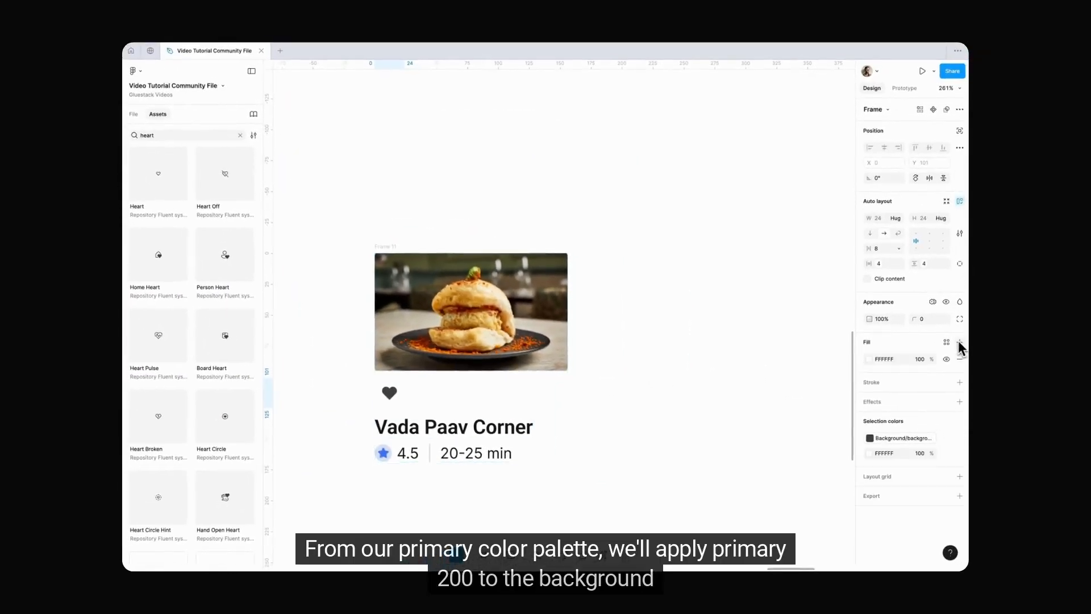
{"action": "left_click", "coordinate": [869, 360]}
{"action": "left_click", "coordinate": [792, 304]}
{"action": "type", "text": "pri"}
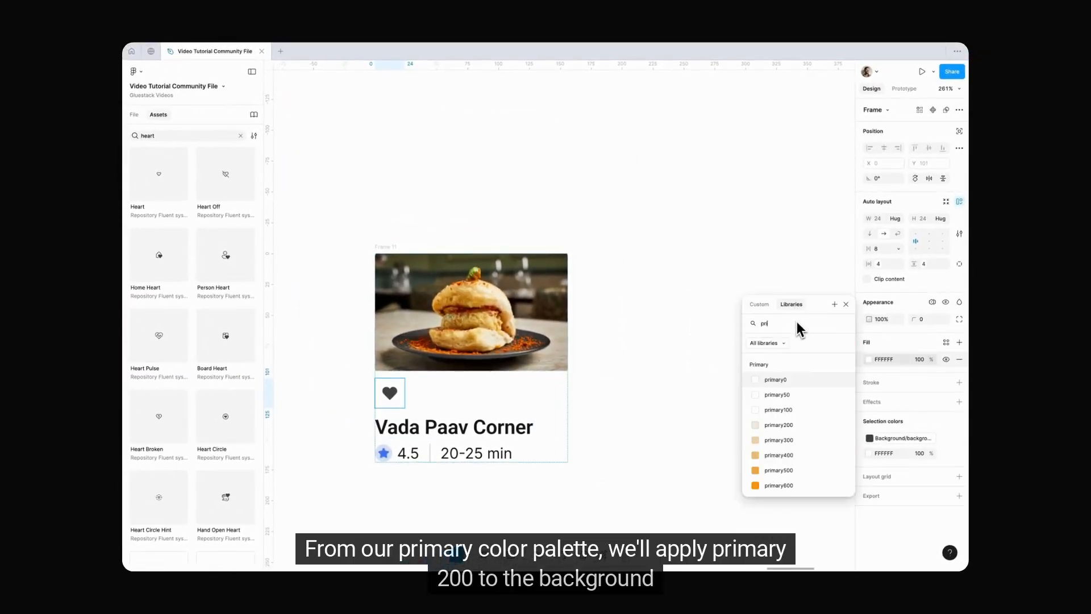
{"action": "type", "text": "m"}
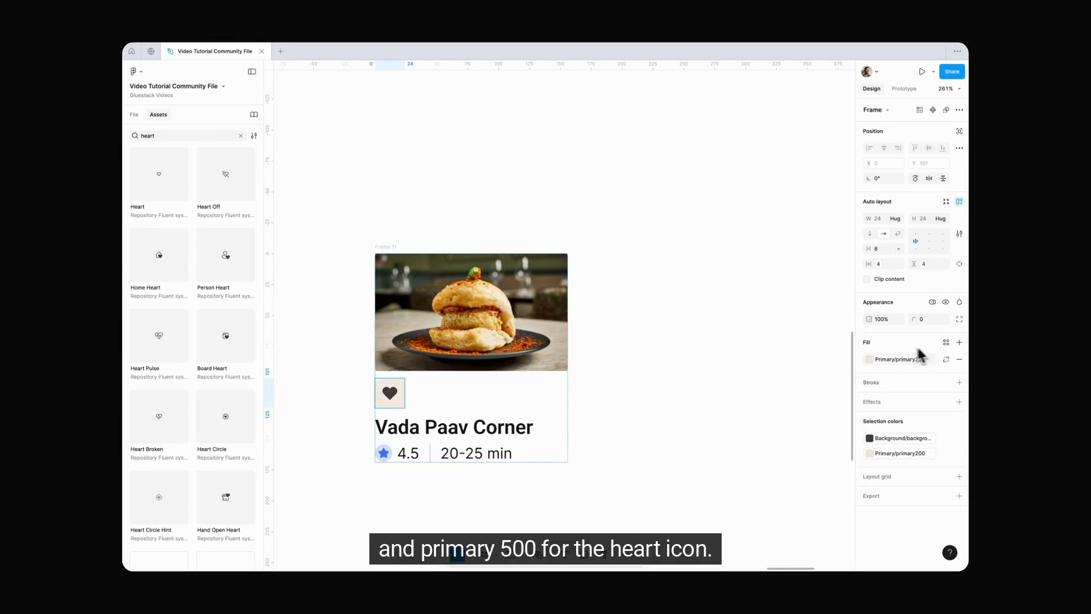
Step: Recolor the heart icon with the primary500 variable and fully round its frame's corners with a border radius variable
{"action": "left_click_drag", "start_coordinate": [392, 393], "coordinate": [391, 393]}
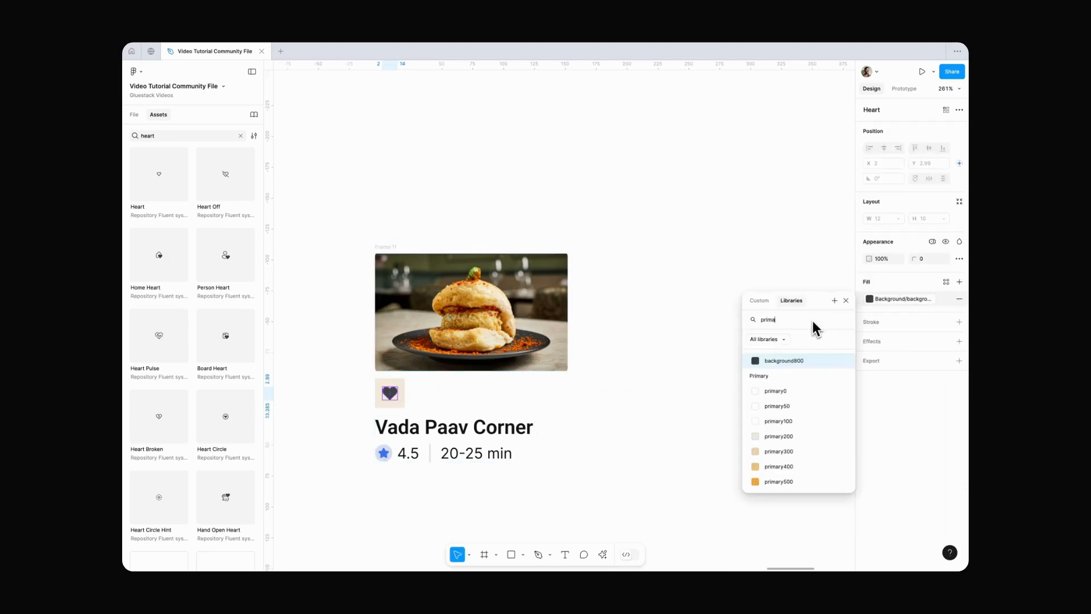
{"action": "type", "text": "ry"}
{"action": "left_click", "coordinate": [821, 481]}
{"action": "scroll", "coordinate": [401, 408], "scroll_direction": "up", "scroll_amount": 5}
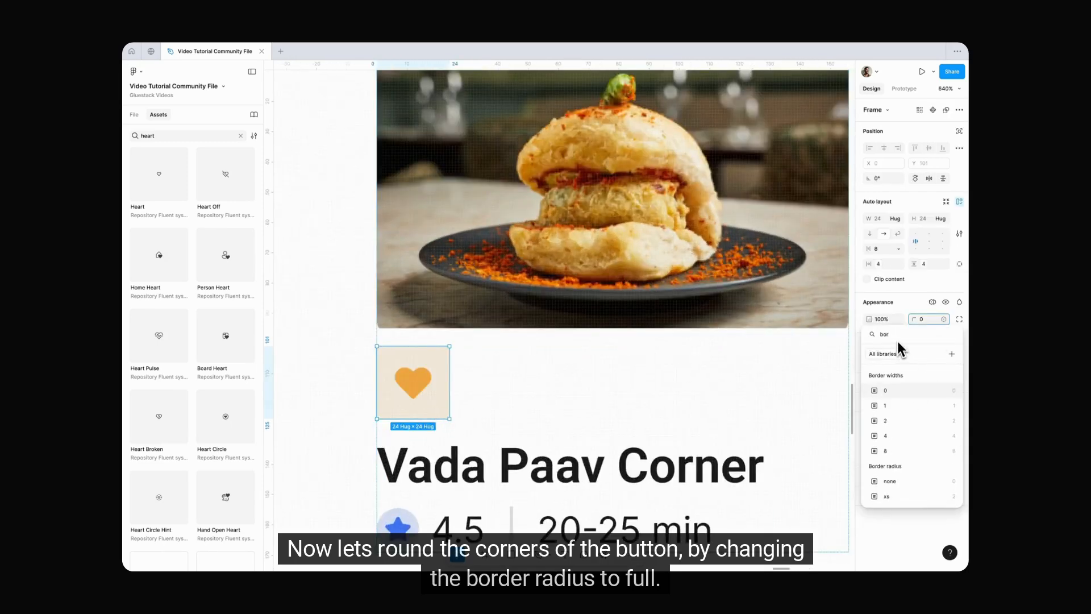
{"action": "scroll", "coordinate": [899, 348], "scroll_direction": "down", "scroll_amount": 3}
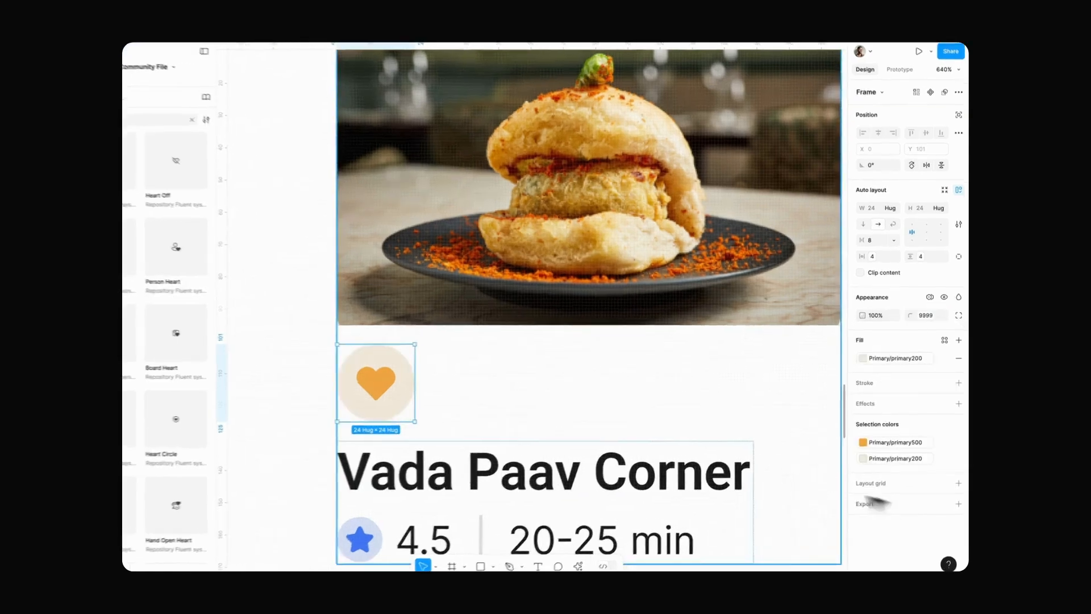
Step: Wrap the heart button and the title block in a horizontal auto layout, with the title block placed first
{"action": "key", "text": "shift+a"}
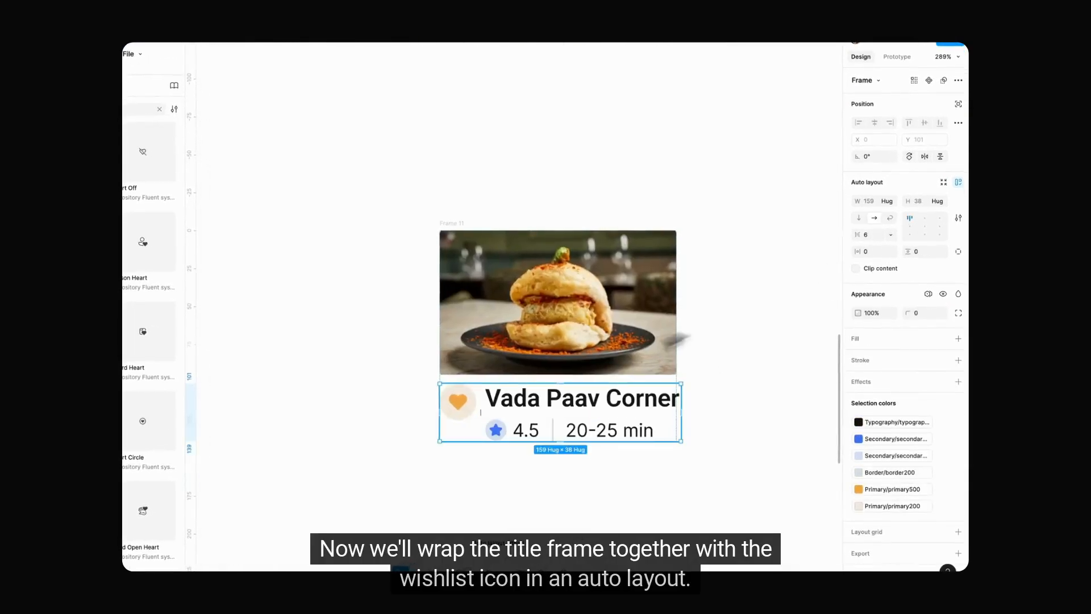
{"action": "left_click", "coordinate": [579, 413]}
{"action": "key", "text": "Left"}
Step: Set the title and heart row's width to fill the card, with the heart at its right end
{"action": "scroll", "coordinate": [676, 371], "scroll_direction": "up", "scroll_amount": 4}
{"action": "left_click", "coordinate": [630, 405]}
{"action": "left_click", "coordinate": [889, 201]}
{"action": "left_click", "coordinate": [895, 222]}
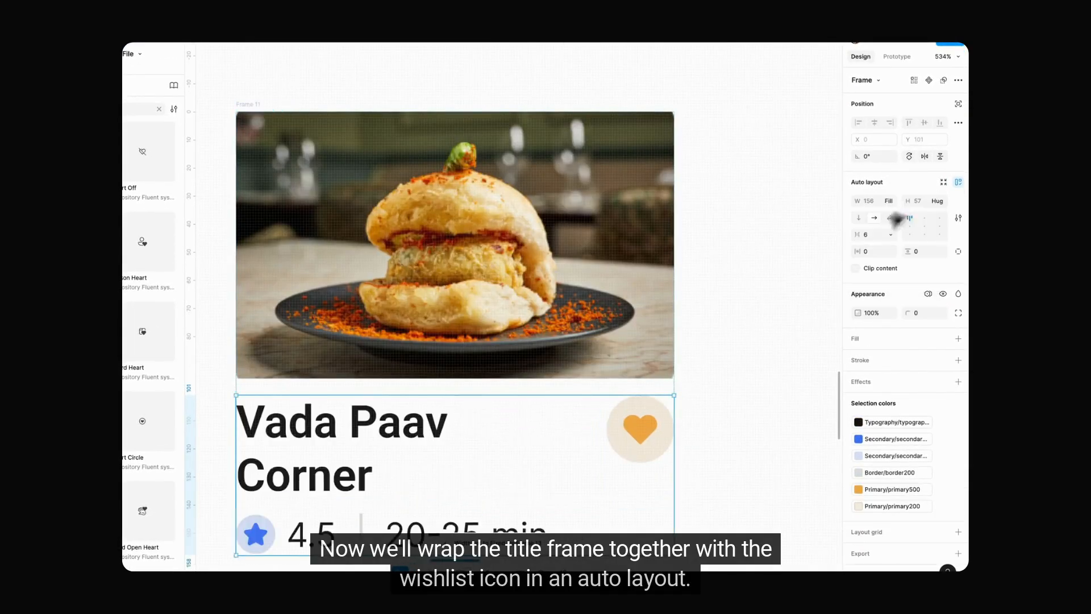
Step: Enlarge the card to about 183 × 157 px so the title fits on one line
{"action": "scroll", "coordinate": [602, 386], "scroll_direction": "down", "scroll_amount": 3}
{"action": "left_click", "coordinate": [365, 191]}
{"action": "left_click_drag", "start_coordinate": [652, 318], "coordinate": [702, 318]}
{"action": "left_click_drag", "start_coordinate": [556, 200], "coordinate": [555, 175]}
Step: Give the image a 6 px border radius and stretch the card's height to about 159 px
{"action": "left_click", "coordinate": [556, 188]}
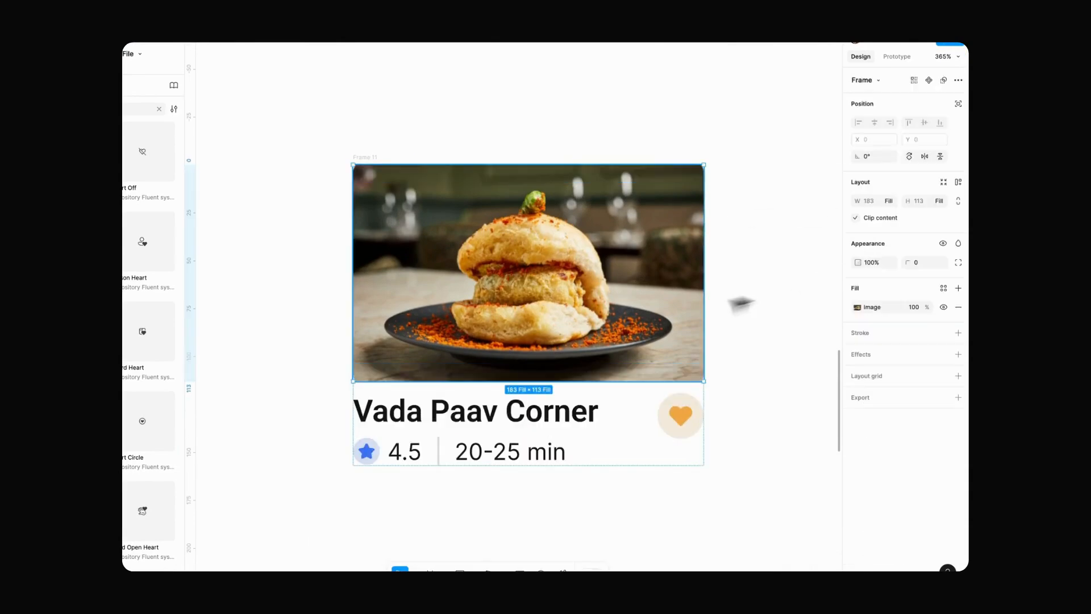
{"action": "left_click", "coordinate": [909, 261]}
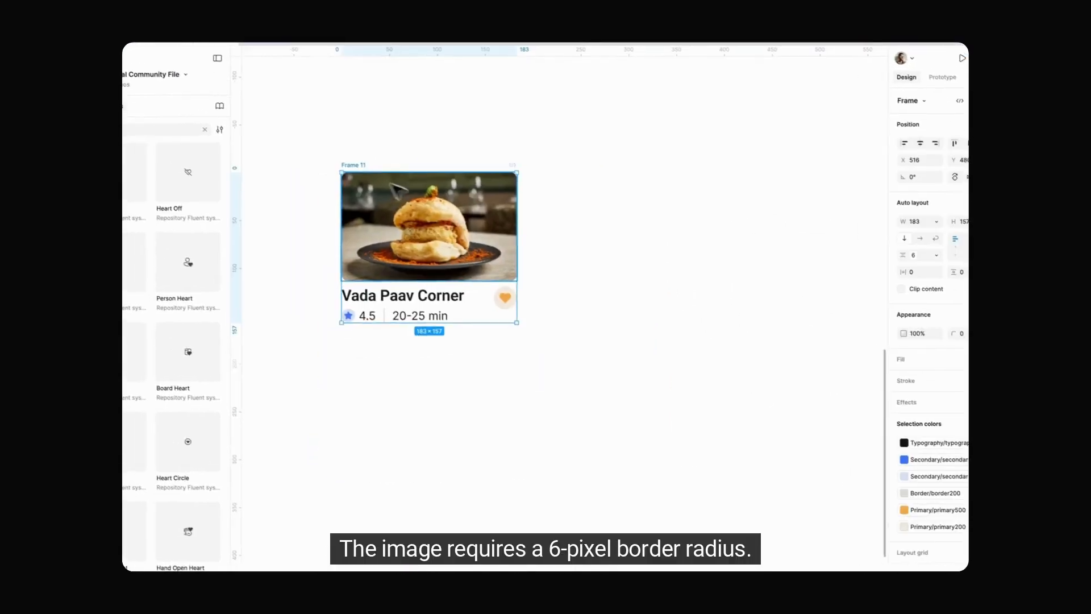
{"action": "left_click_drag", "start_coordinate": [487, 170], "coordinate": [487, 176]}
{"action": "left_click_drag", "start_coordinate": [526, 224], "coordinate": [526, 225]}
{"action": "scroll", "coordinate": [545, 236], "scroll_direction": "up", "scroll_amount": 3}
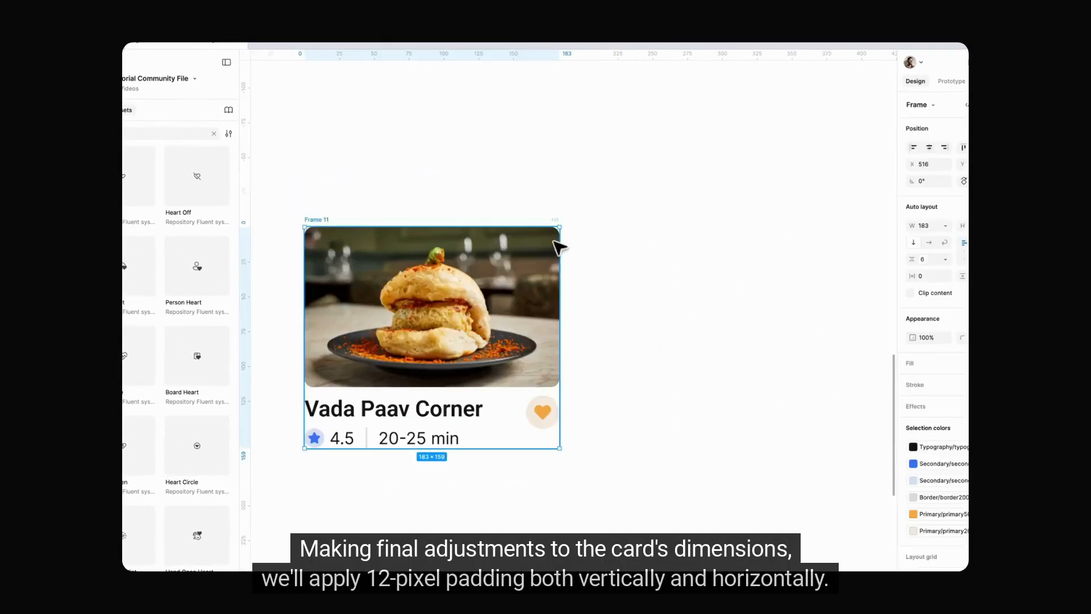
Step: Set the card's width and height to hug its contents
{"action": "left_click", "coordinate": [945, 226]}
{"action": "left_click", "coordinate": [894, 213]}
{"action": "left_click", "coordinate": [936, 206]}
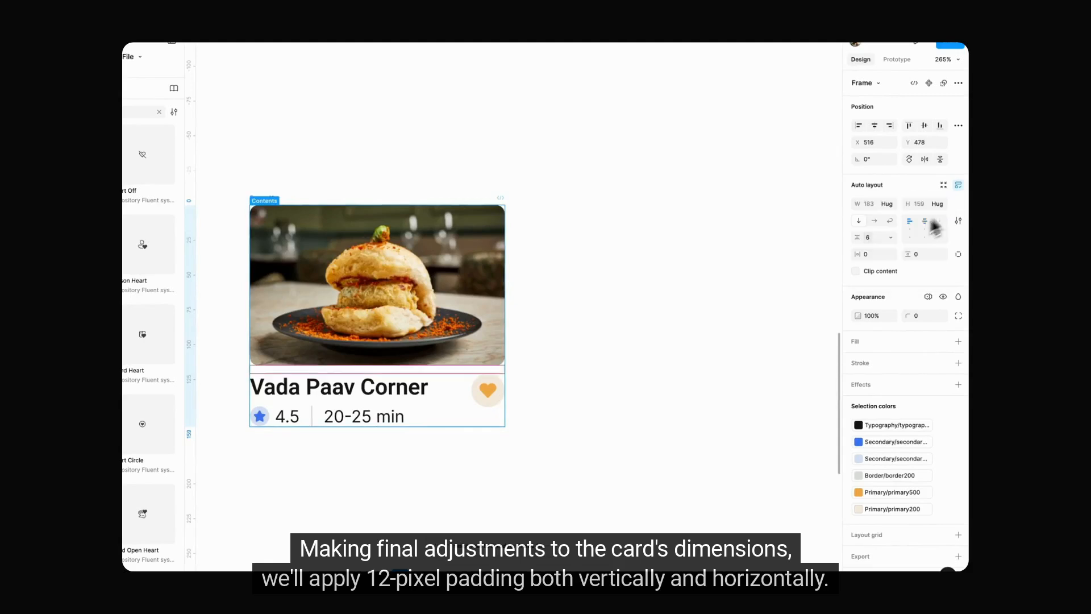
Step: Set the card's horizontal and vertical padding to 10
{"action": "left_click", "coordinate": [917, 448]}
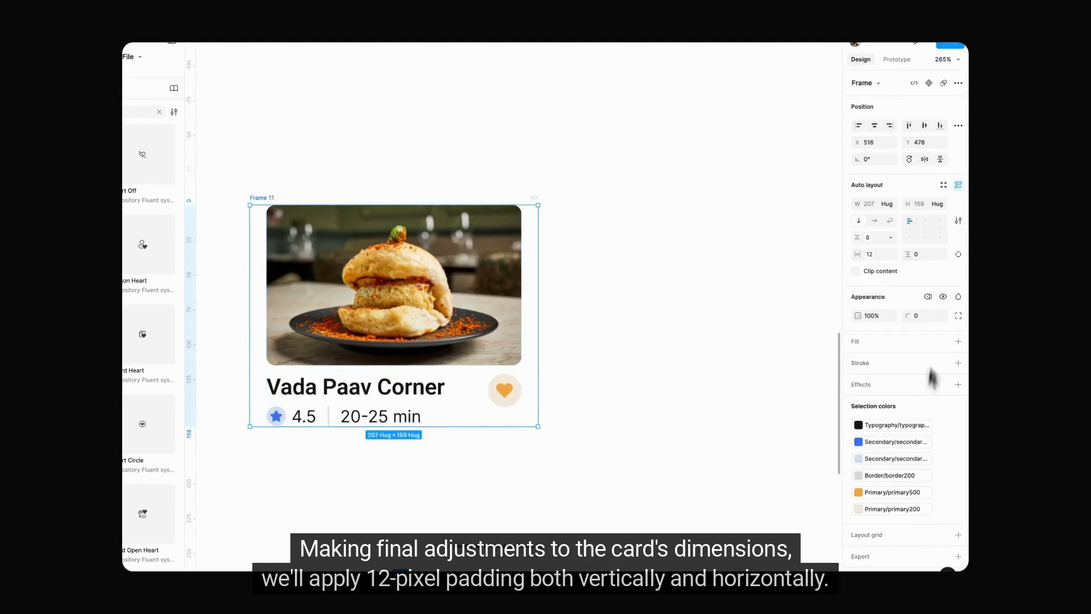
{"action": "left_click", "coordinate": [915, 379]}
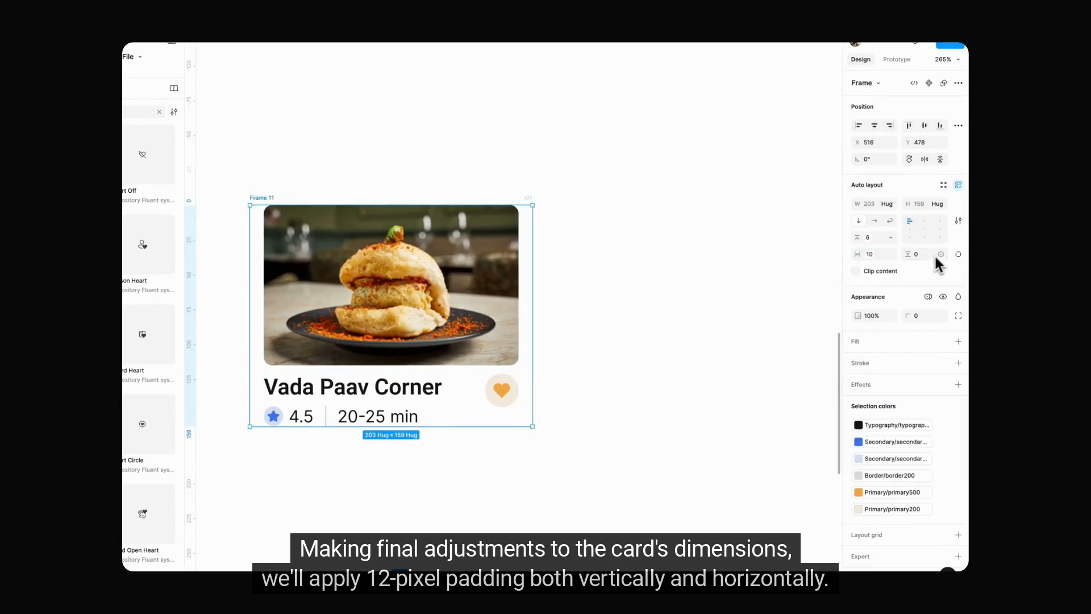
{"action": "left_click", "coordinate": [941, 255]}
{"action": "left_click", "coordinate": [938, 440]}
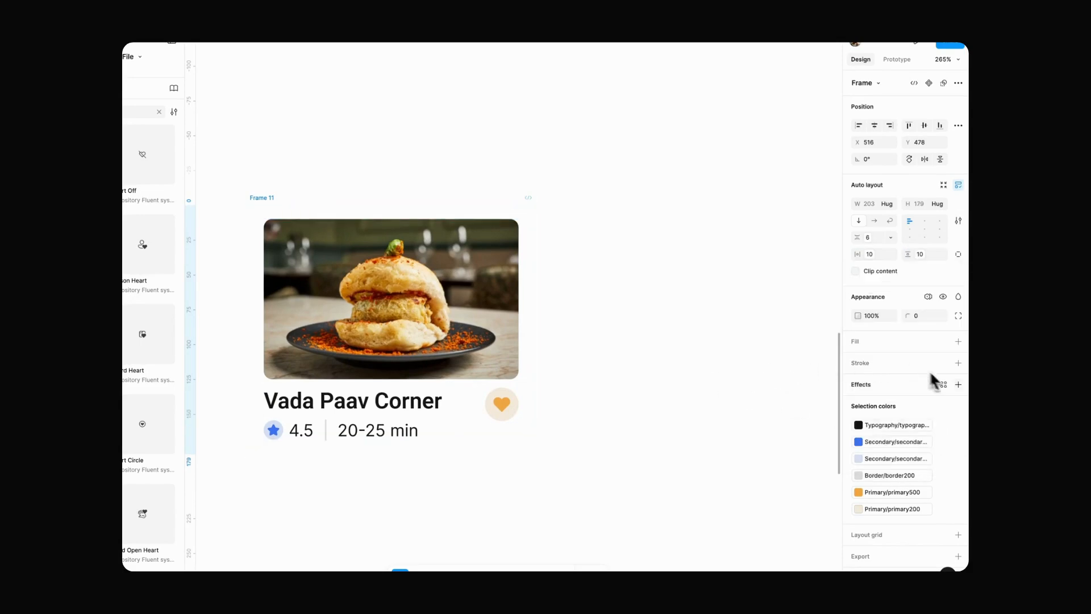
Step: Give the card a background 0 fill and a corner radius of 12
{"action": "left_click", "coordinate": [958, 341]}
{"action": "left_click", "coordinate": [943, 341]}
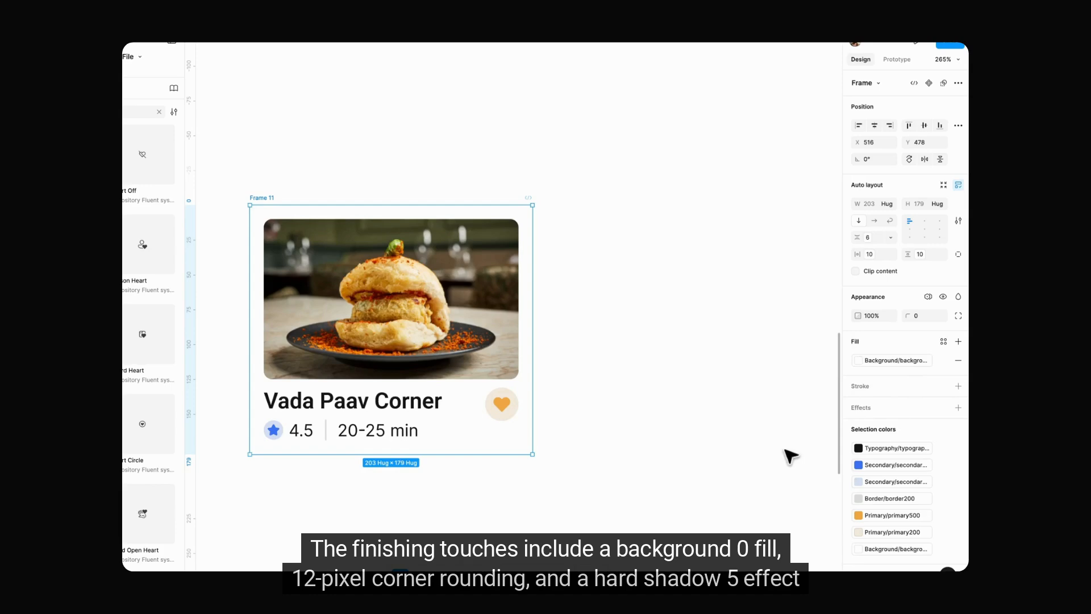
{"action": "left_click", "coordinate": [941, 315]}
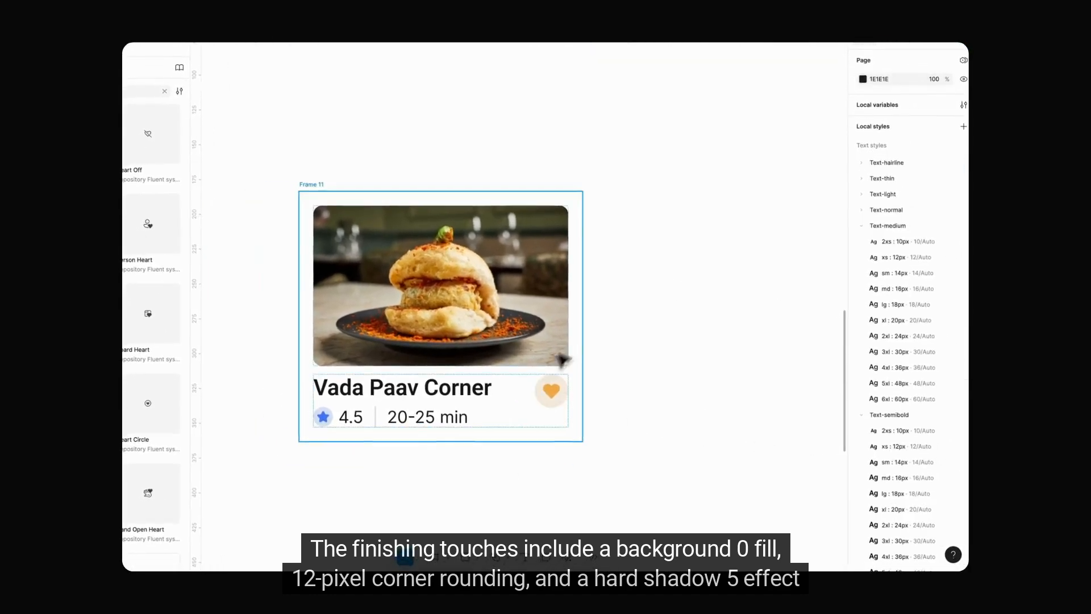
Step: Apply the hardShadow:5 effect style to the card
{"action": "left_click", "coordinate": [563, 358]}
{"action": "scroll", "coordinate": [889, 446], "scroll_direction": "down", "scroll_amount": 1}
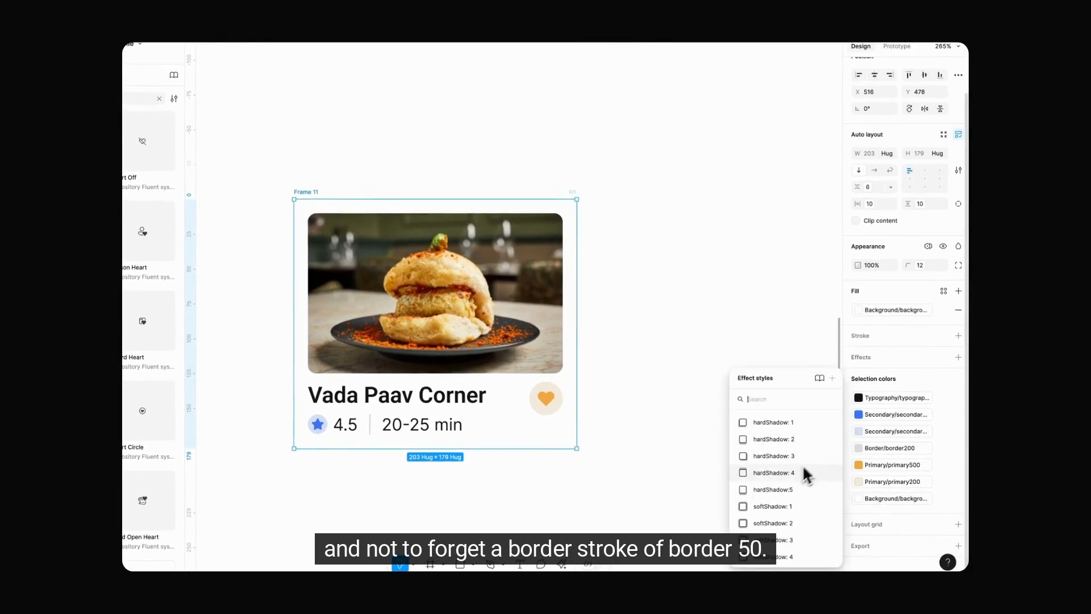
{"action": "left_click", "coordinate": [803, 469]}
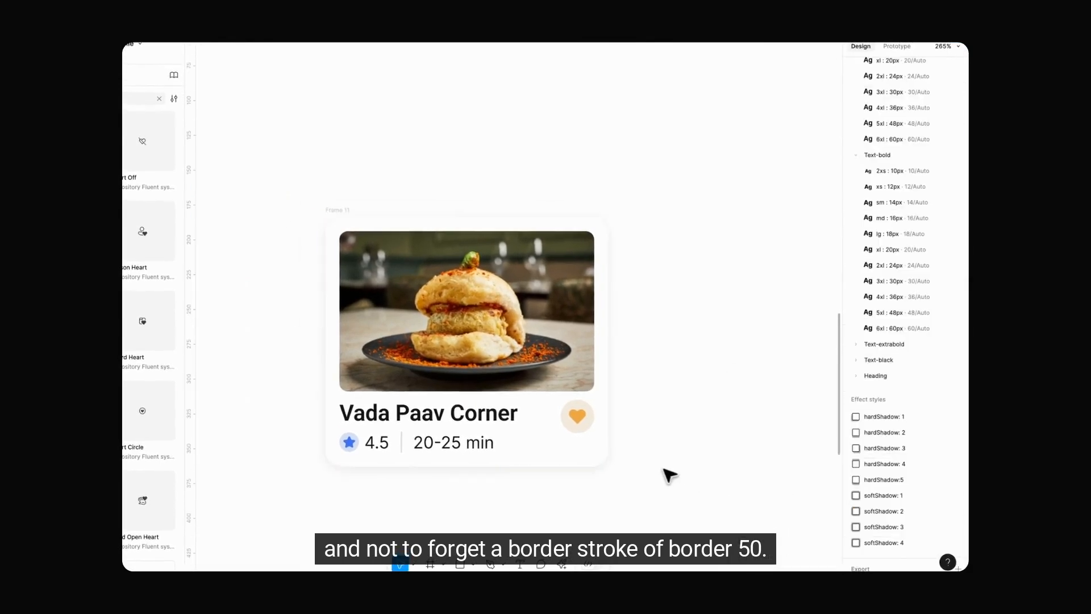
Step: Add a 1 px inside stroke in Border/border50 to the card and set the vertical gap between its items to 8
{"action": "scroll", "coordinate": [668, 467], "scroll_direction": "up", "scroll_amount": 4}
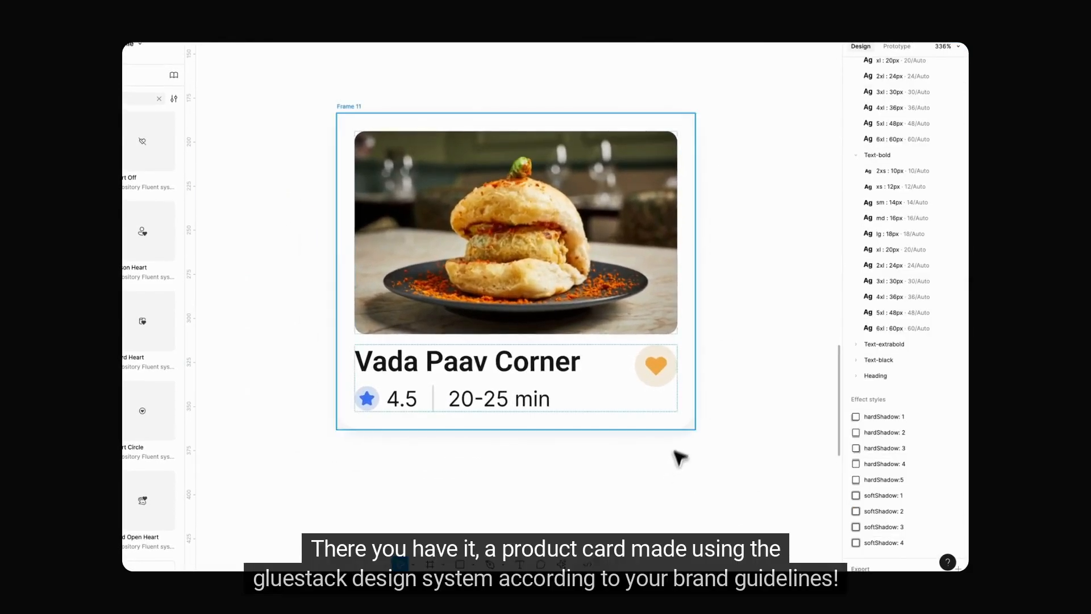
{"action": "left_click", "coordinate": [676, 423]}
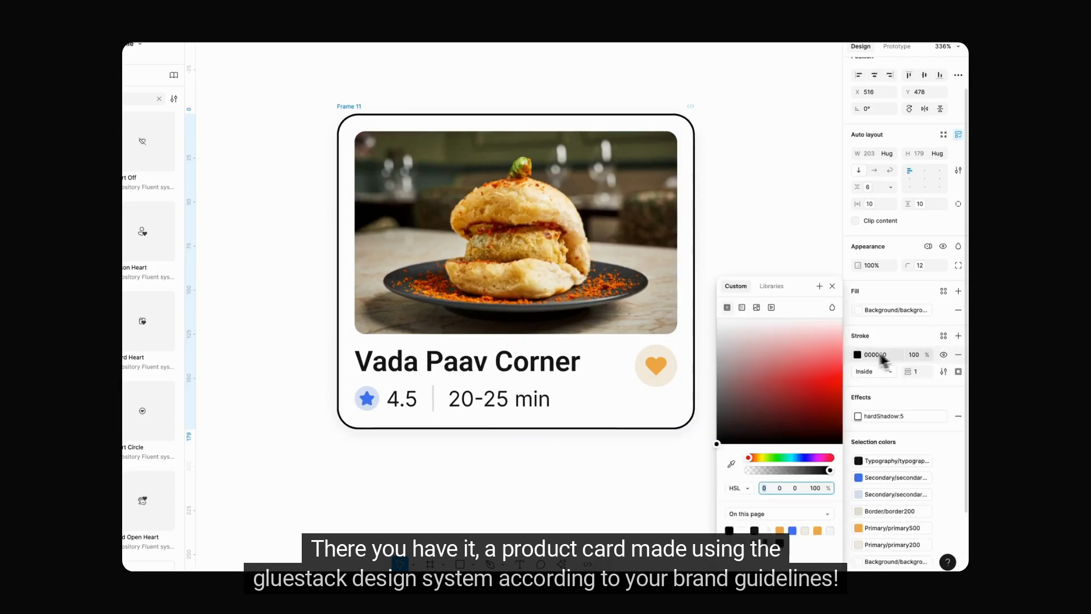
{"action": "left_click", "coordinate": [771, 285]}
{"action": "type", "text": "b"}
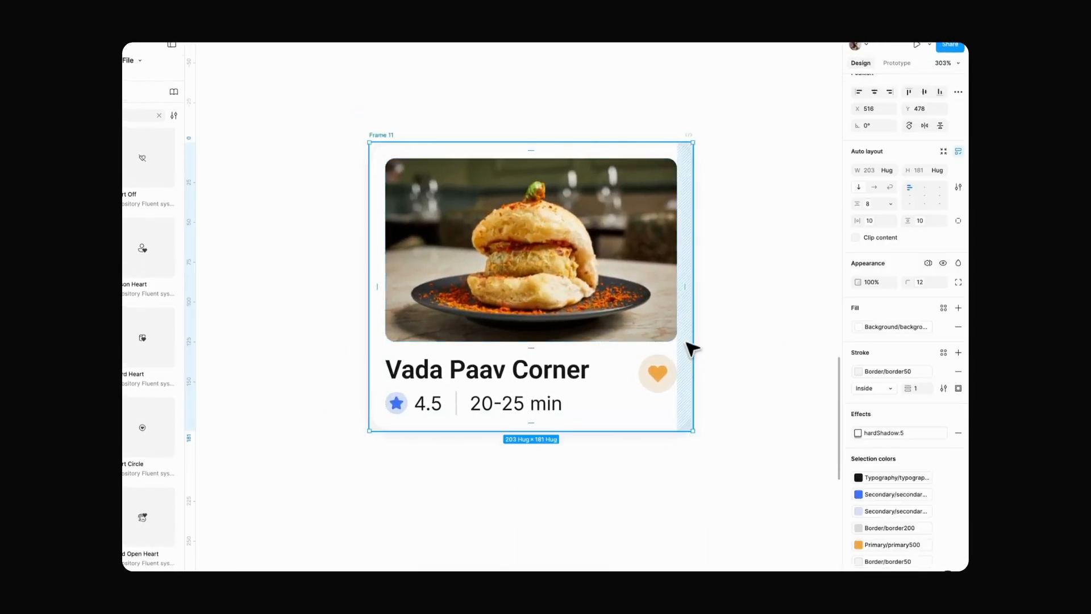
{"action": "left_click", "coordinate": [731, 382]}
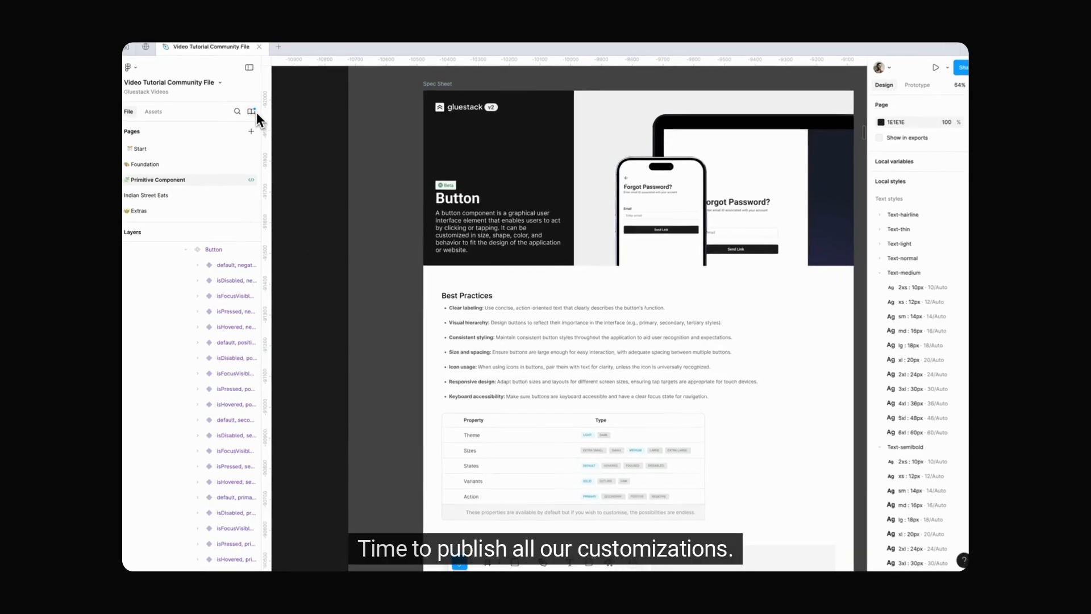
Step: Review the modified styles and publish all changes in the Video Tutorial Community File library
{"action": "left_click", "coordinate": [254, 111]}
{"action": "left_click", "coordinate": [466, 98]}
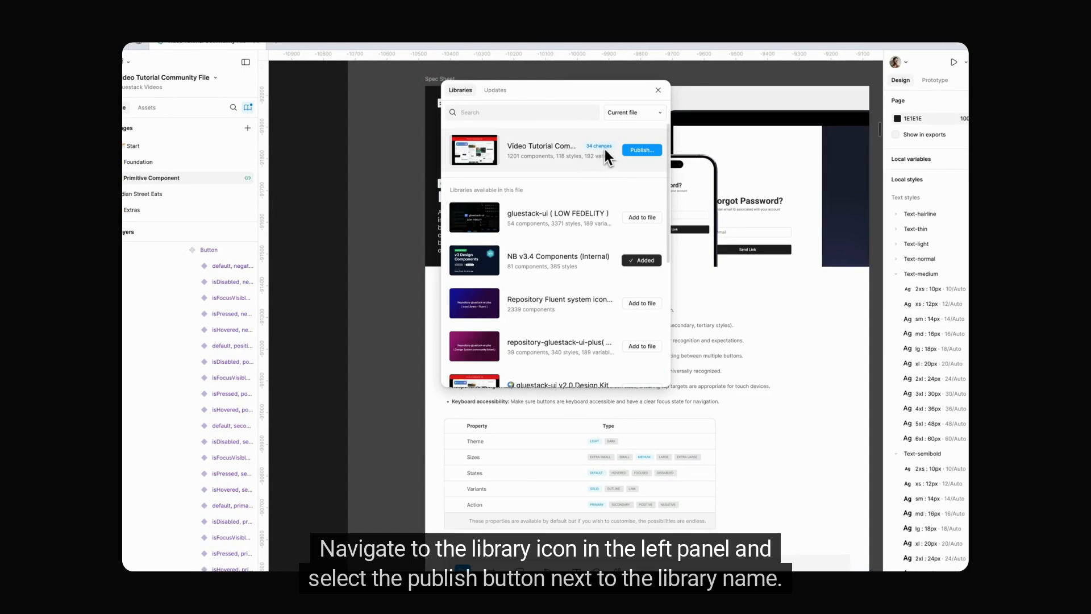
{"action": "left_click", "coordinate": [638, 149]}
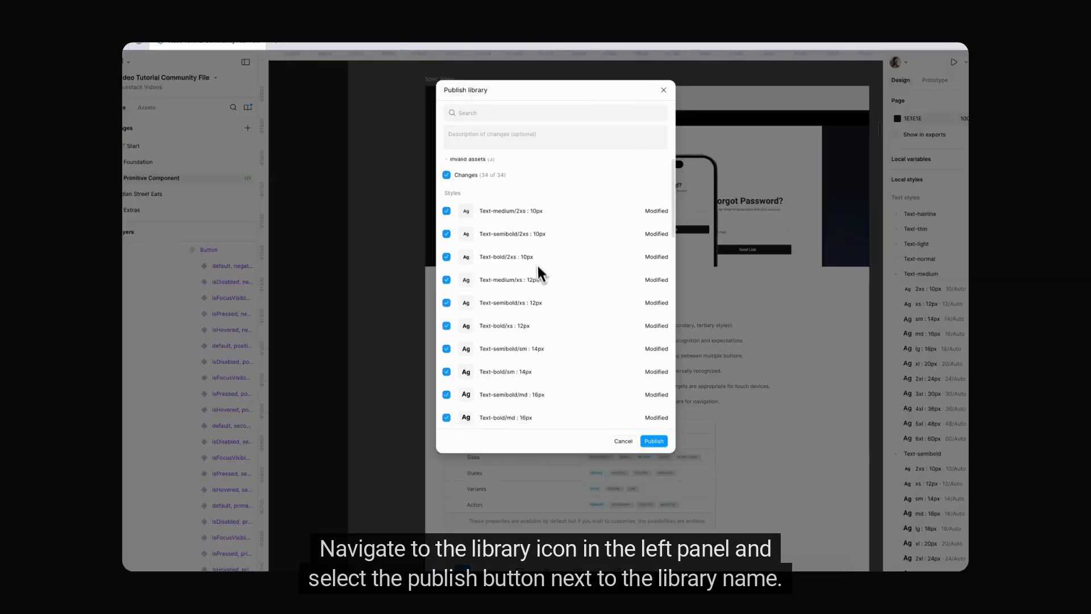
{"action": "scroll", "coordinate": [537, 273], "scroll_direction": "down", "scroll_amount": 5}
{"action": "scroll", "coordinate": [538, 272], "scroll_direction": "up", "scroll_amount": 5}
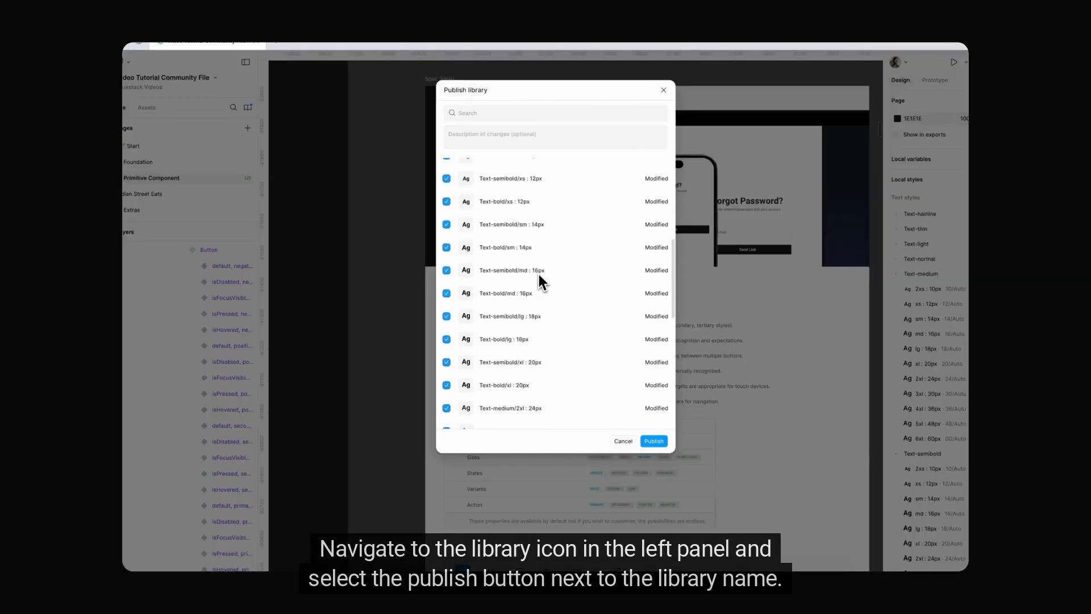
{"action": "left_click", "coordinate": [662, 444]}
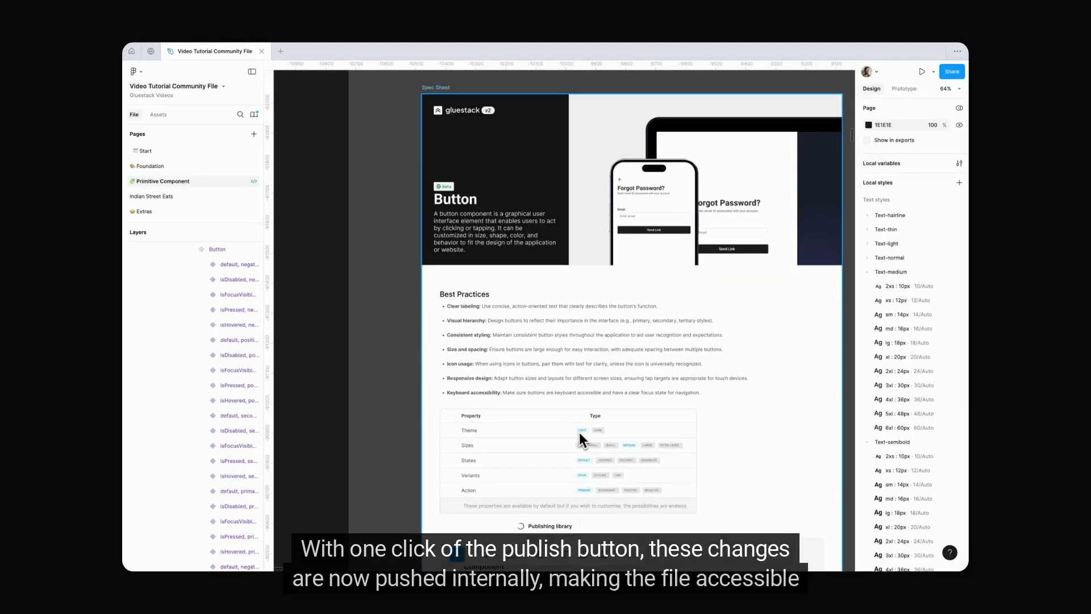
{"action": "scroll", "coordinate": [581, 474], "scroll_direction": "down", "scroll_amount": 4}
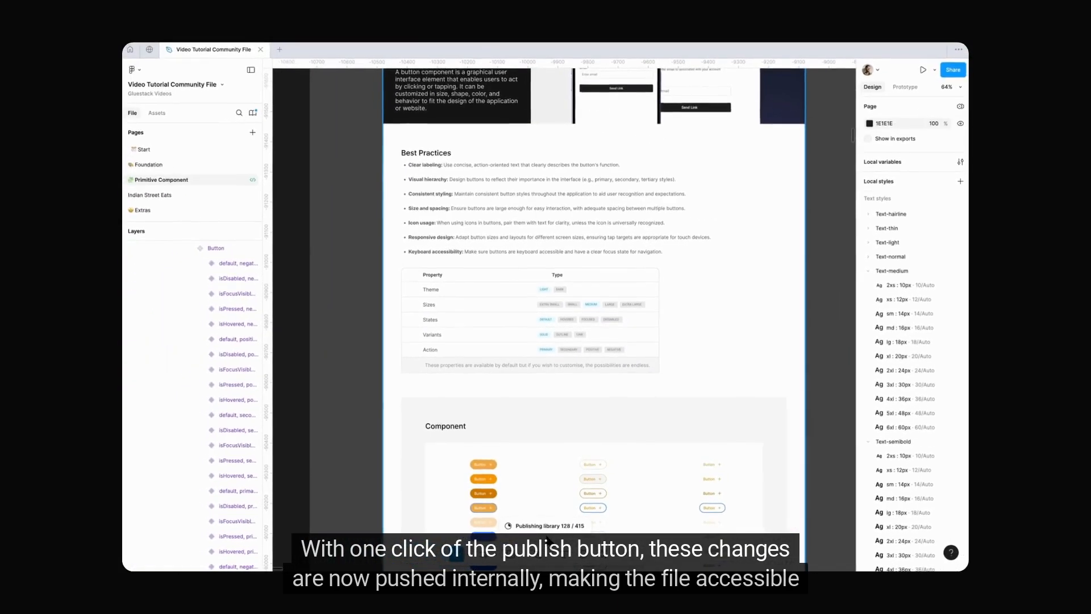
{"action": "scroll", "coordinate": [540, 246], "scroll_direction": "down", "scroll_amount": 5}
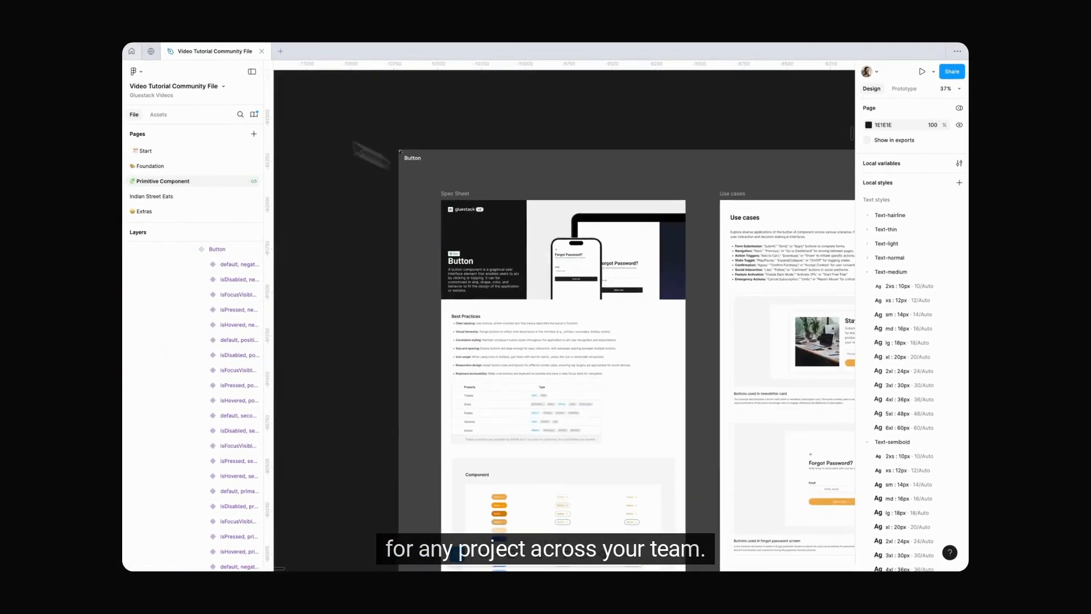
Step: Create a new design file in the Gluestack Videos project and name it Trial
{"action": "left_click", "coordinate": [132, 52]}
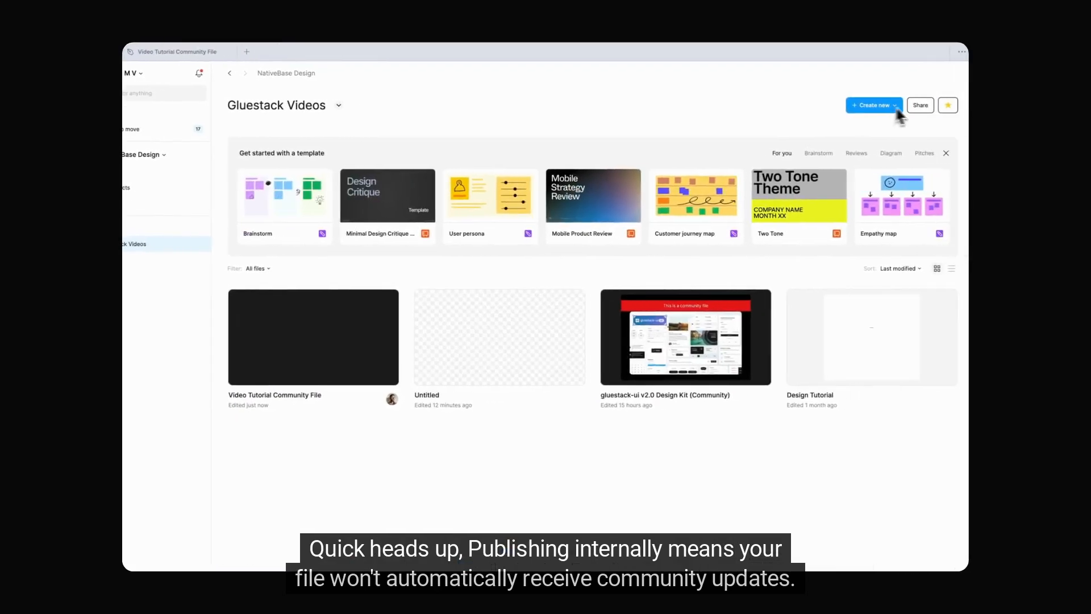
{"action": "left_click", "coordinate": [908, 106]}
{"action": "left_click", "coordinate": [869, 131]}
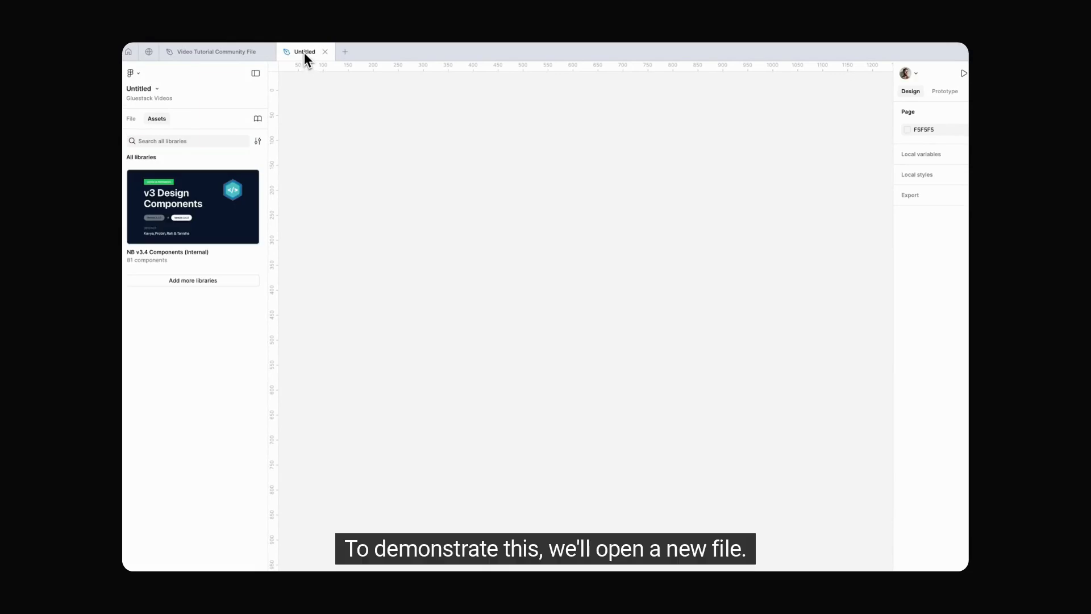
{"action": "double_click", "coordinate": [305, 53]}
{"action": "type", "text": "T"}
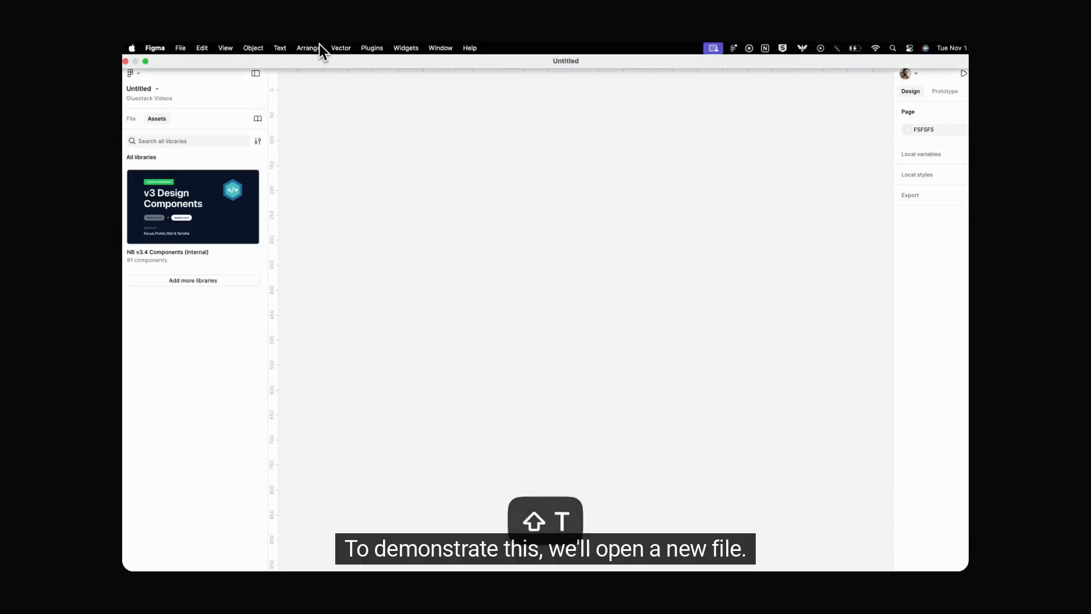
{"action": "type", "text": "rial"}
{"action": "key", "text": "Return"}
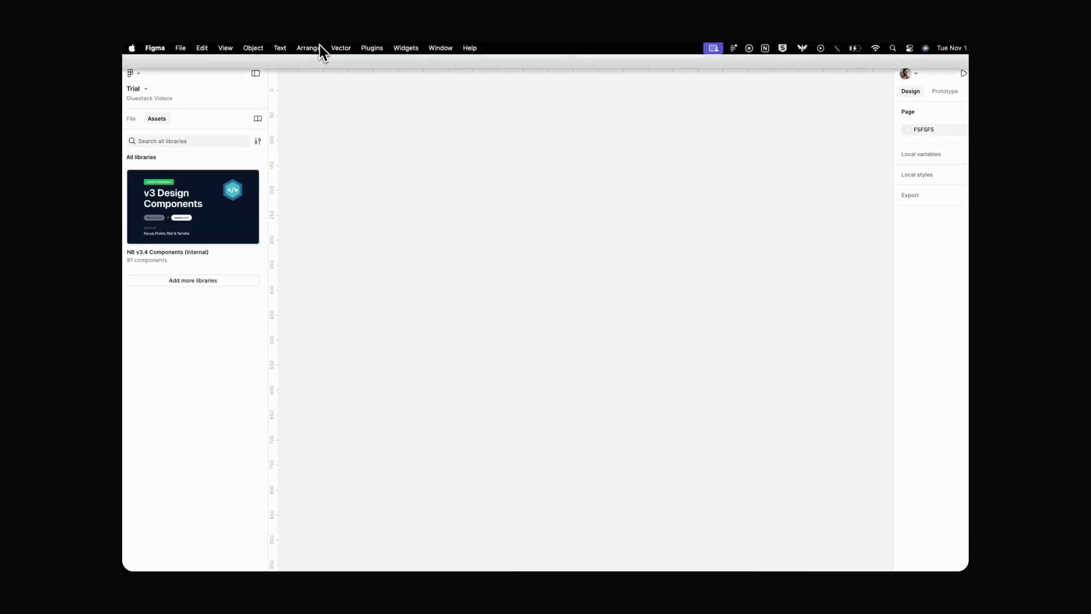
Step: Find the Video Tutorial Community File library by searching for "Video tutorial" and add it to the Trial file
{"action": "left_click", "coordinate": [258, 119]}
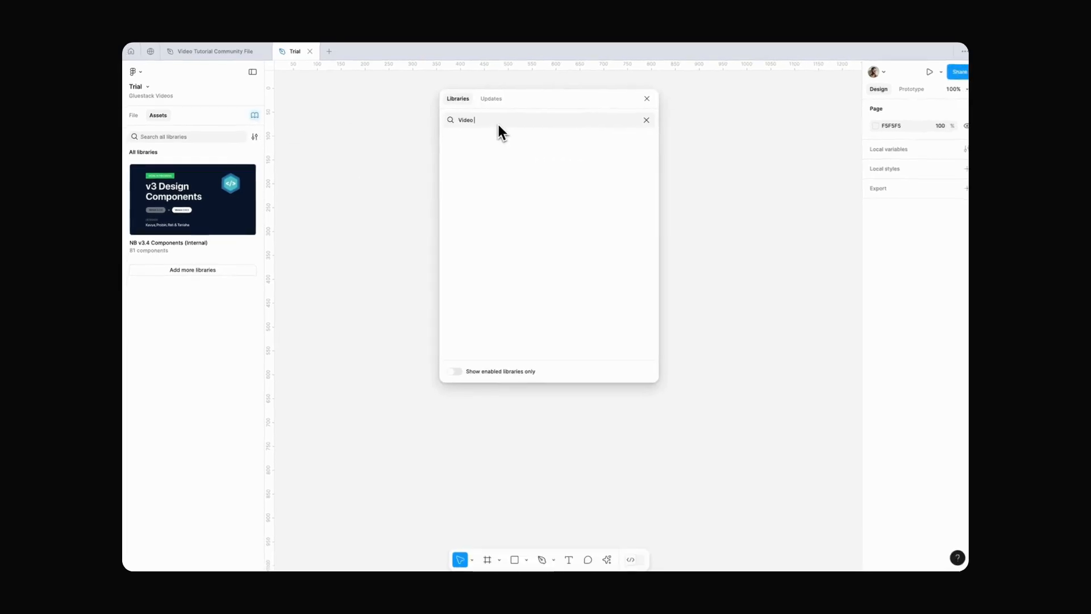
{"action": "type", "text": "Video tutorial"}
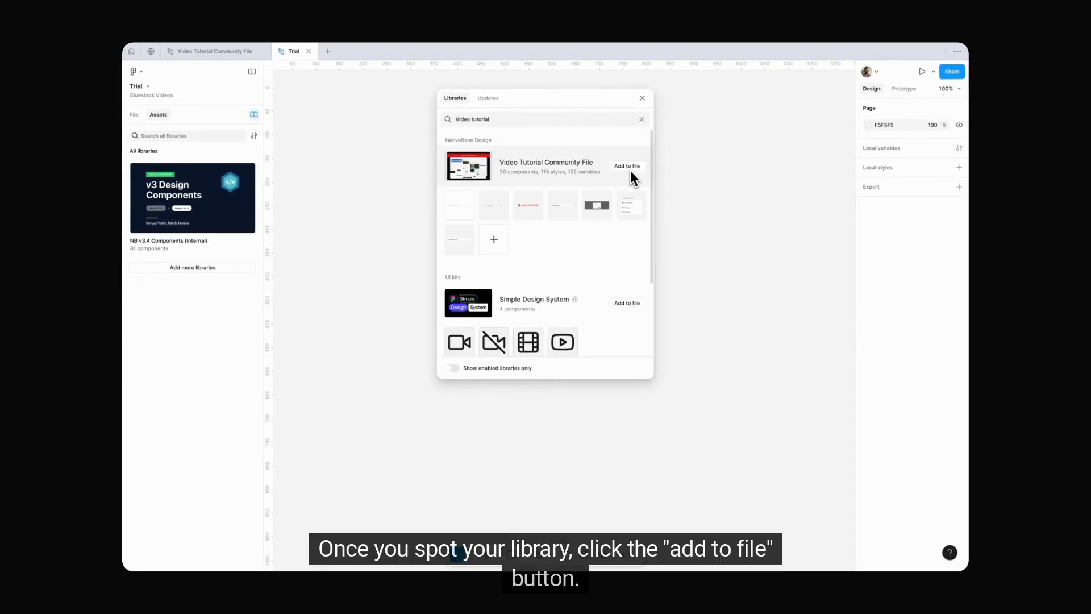
{"action": "left_click", "coordinate": [629, 169]}
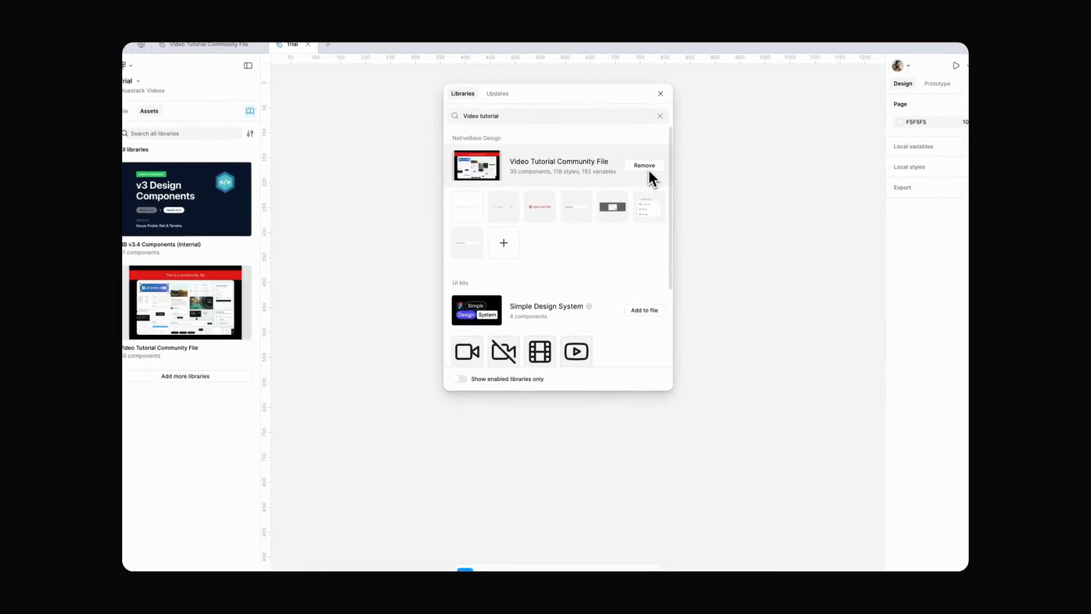
{"action": "left_click", "coordinate": [660, 93]}
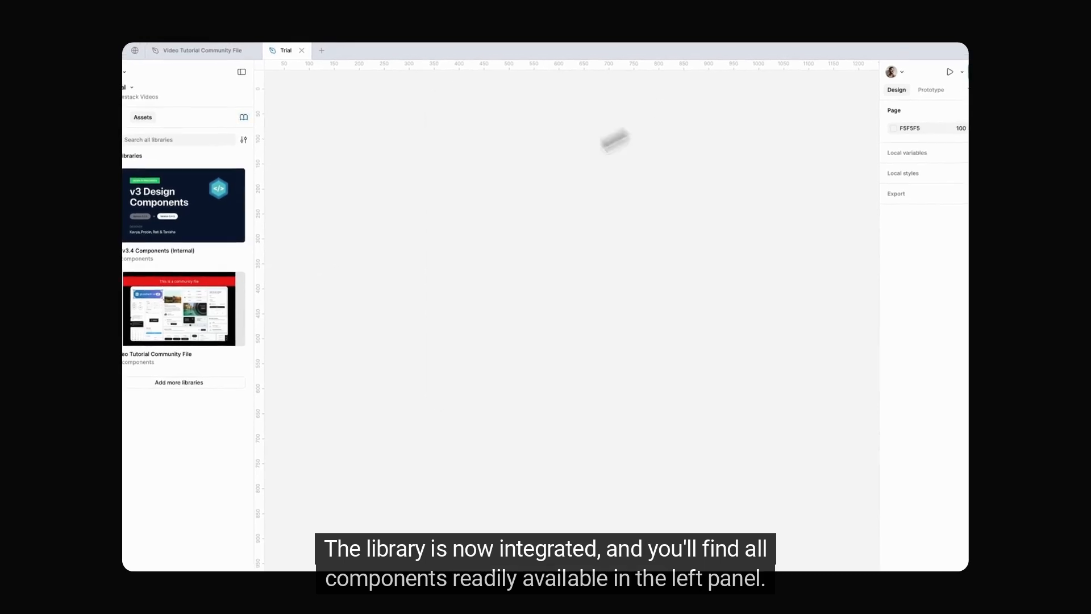
Step: Place a Button component from the Video Tutorial Community File library on the empty canvas
{"action": "left_click", "coordinate": [202, 333]}
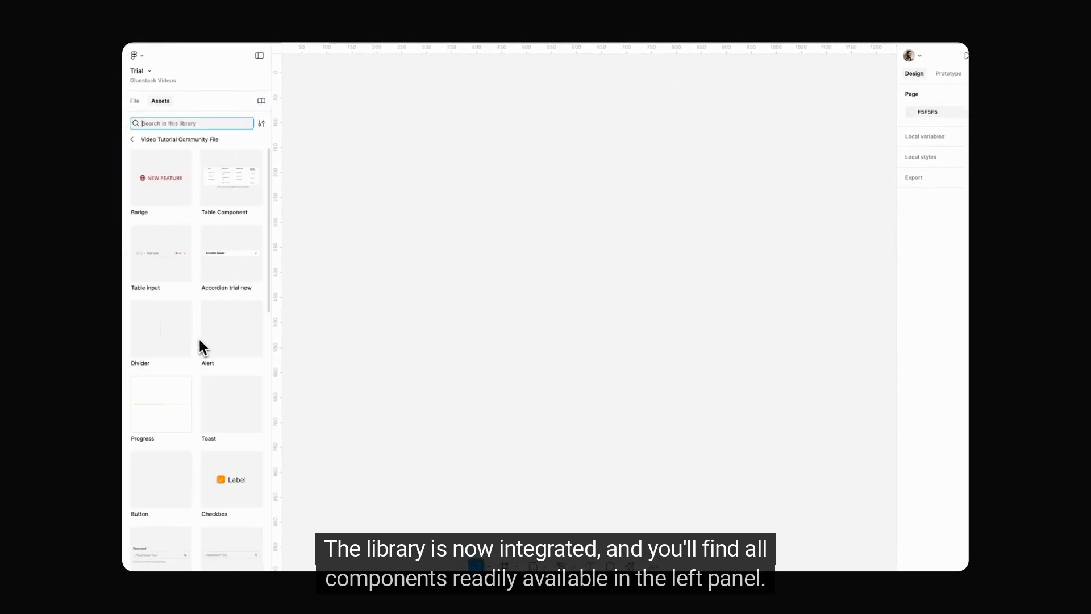
{"action": "scroll", "coordinate": [188, 255], "scroll_direction": "down", "scroll_amount": 3}
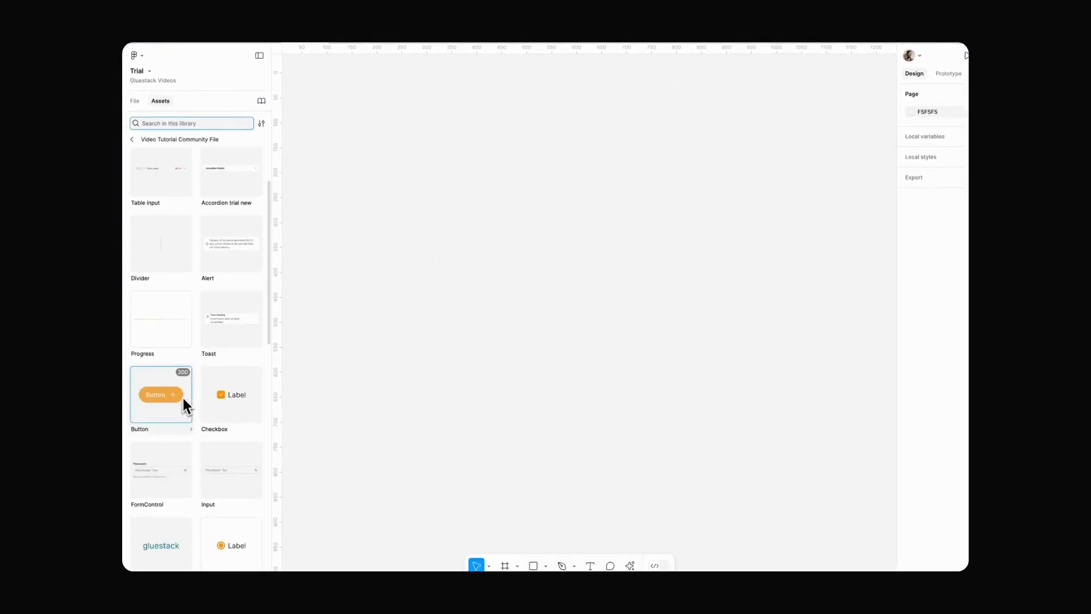
{"action": "left_click_drag", "start_coordinate": [186, 404], "coordinate": [496, 300]}
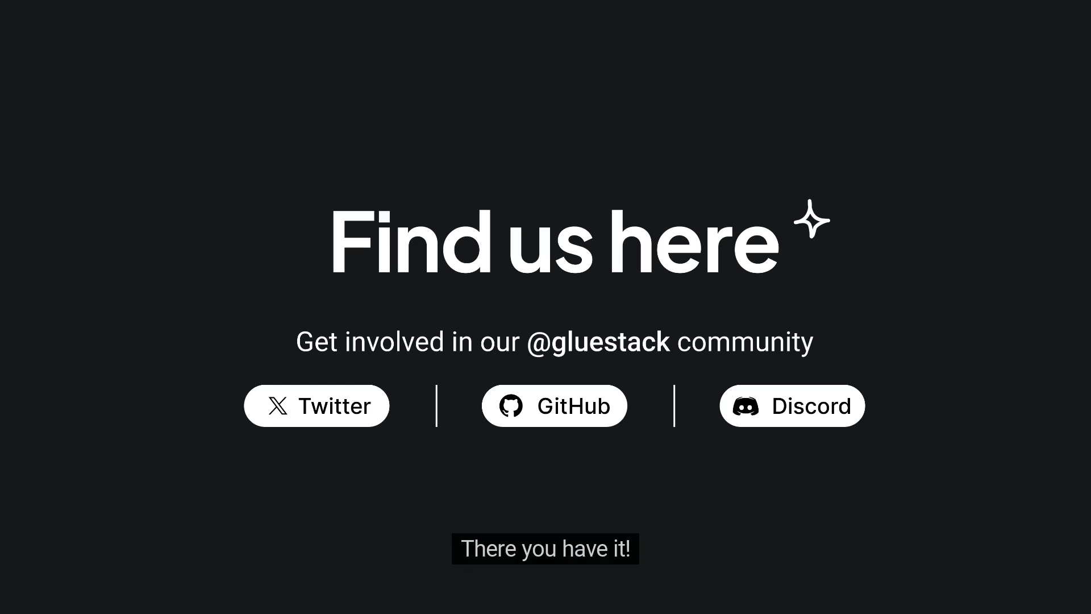